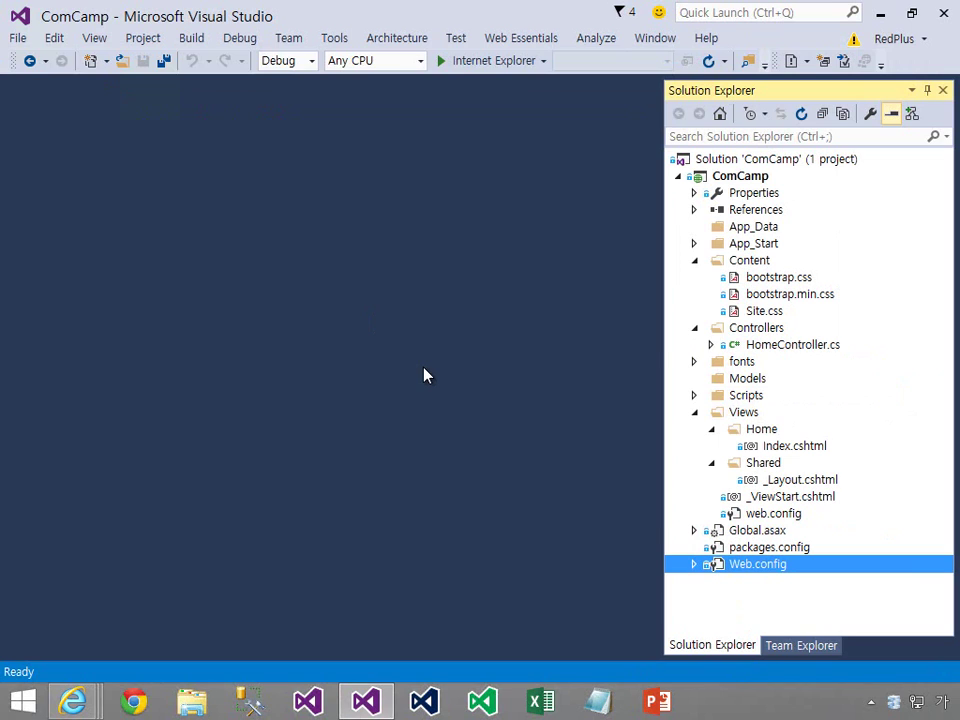
Step: Open HomeController.cs from the Controllers folder and save it with the Index action unchanged
double_click(795, 349)
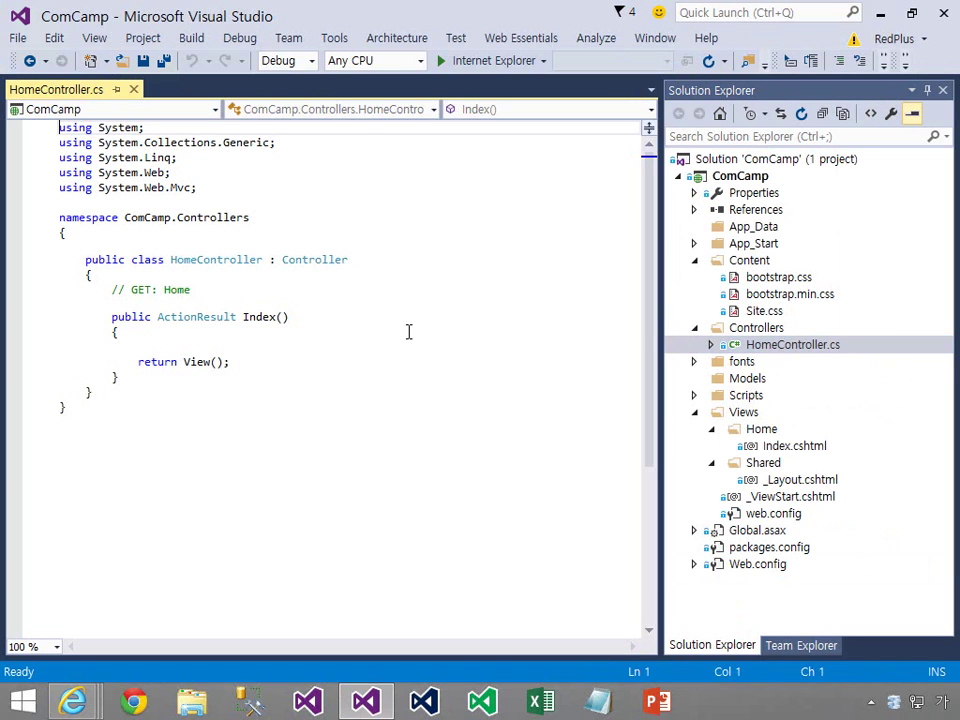
left_click(156, 376)
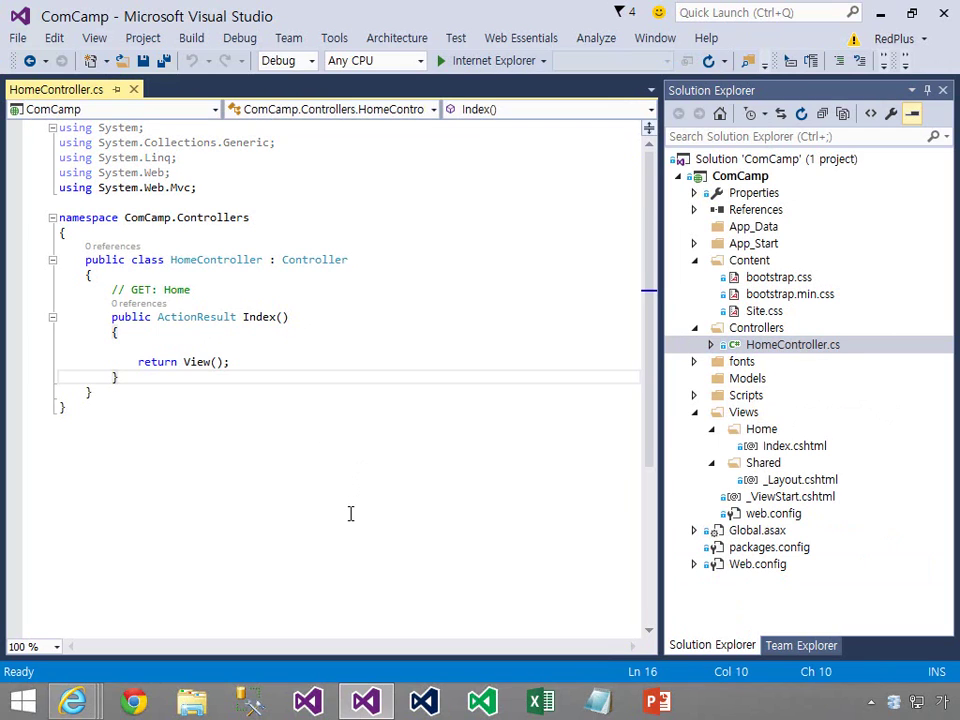
key("Return")
key("Return")
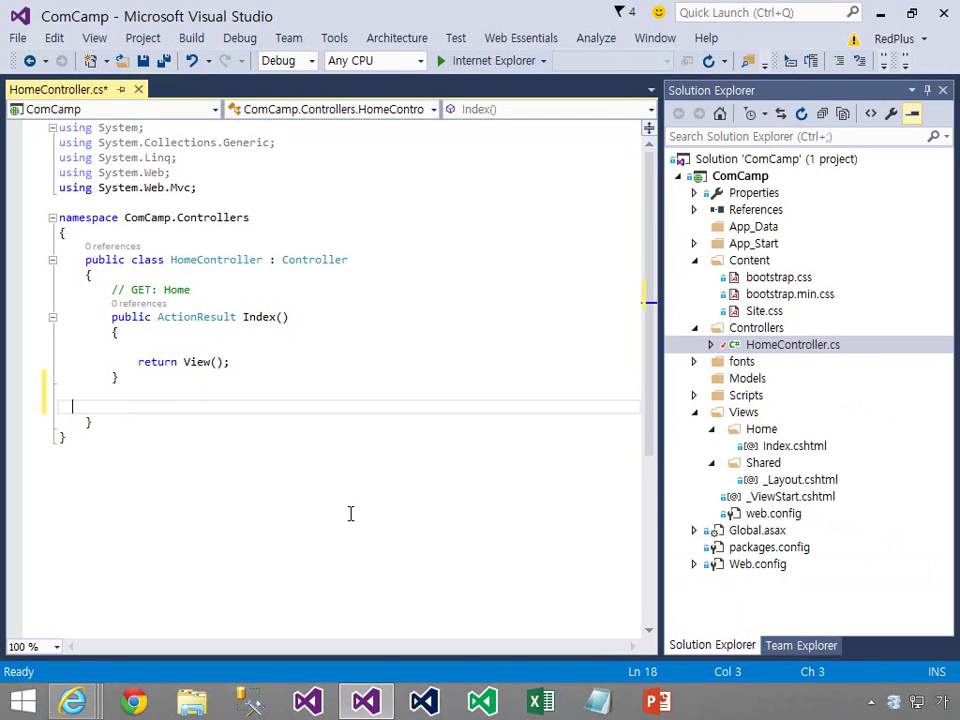
key("BackSpace")
key("BackSpace")
key("BackSpace")
key("ctrl+s")
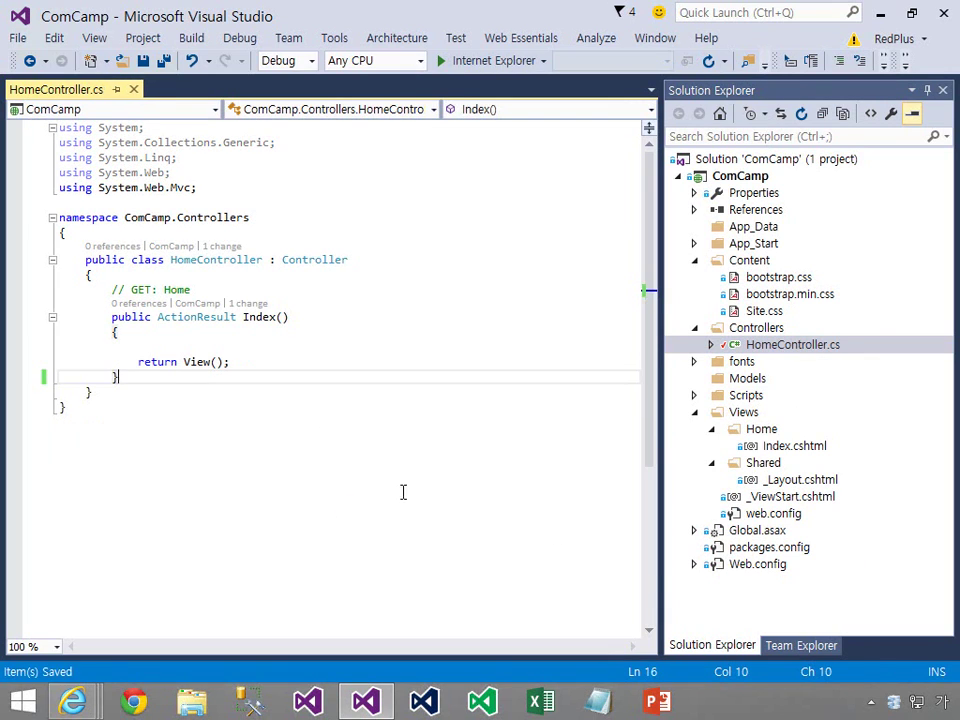
Step: Create an empty Visual C# class file named Maxim.cs in the Models folder
right_click(748, 379)
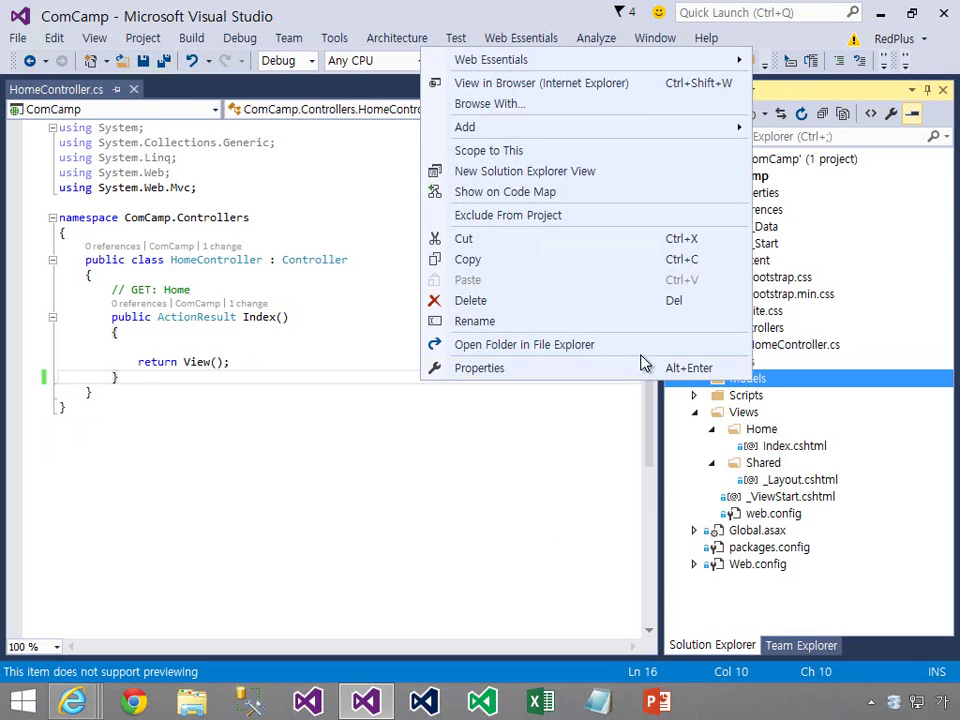
mouse_move(588, 134)
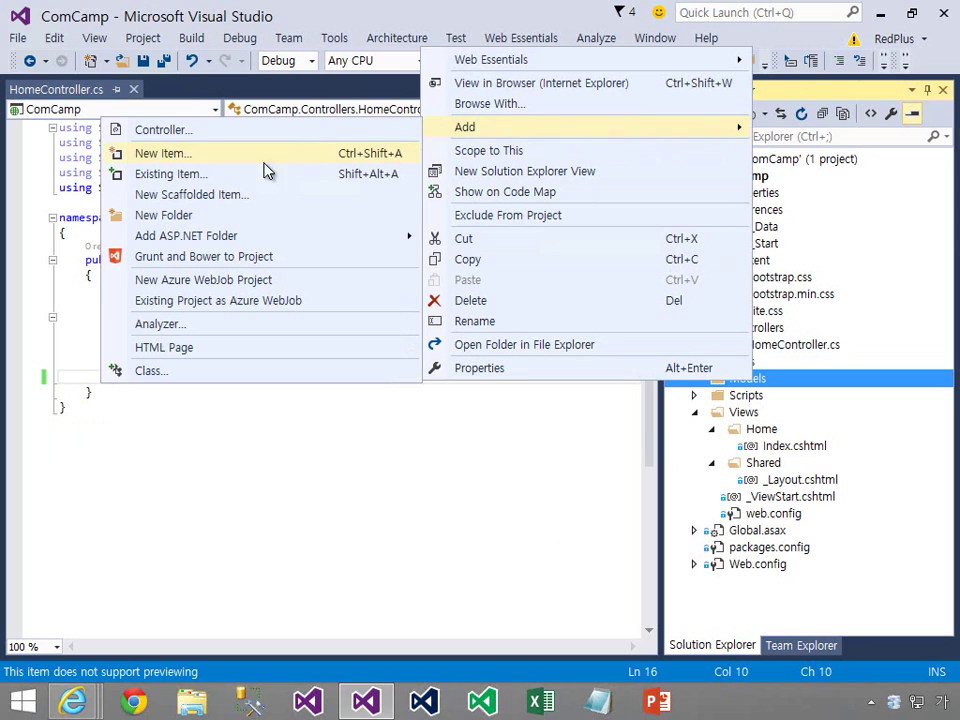
left_click(283, 373)
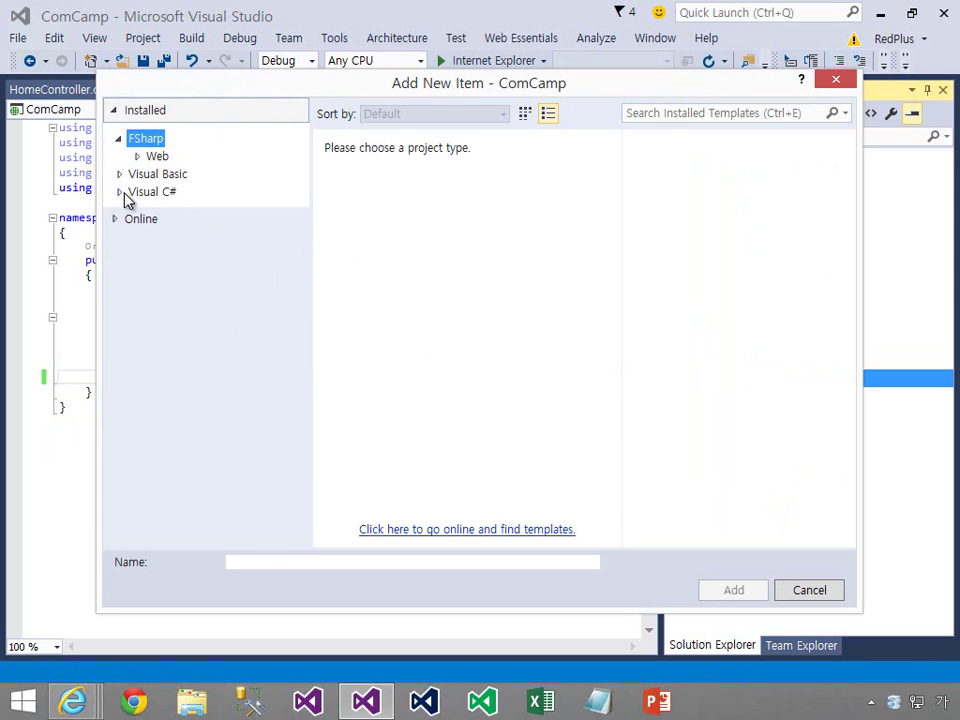
left_click(155, 196)
left_click(396, 154)
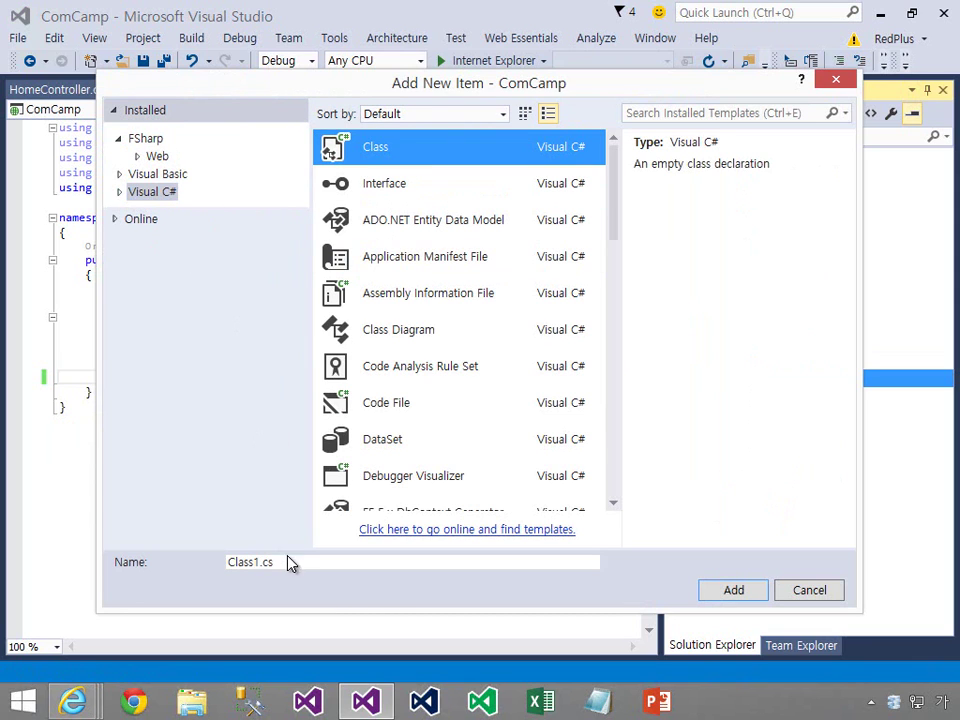
left_click_drag(289, 563, 44, 578)
key("BackSpace")
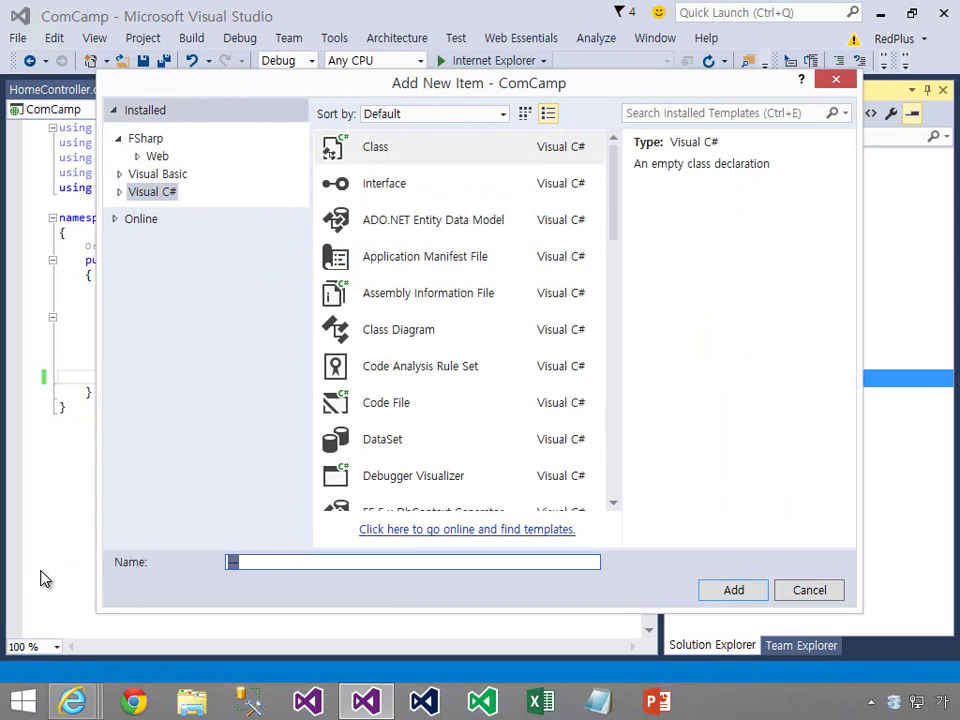
type("Maxim")
key("Return")
left_click(209, 272)
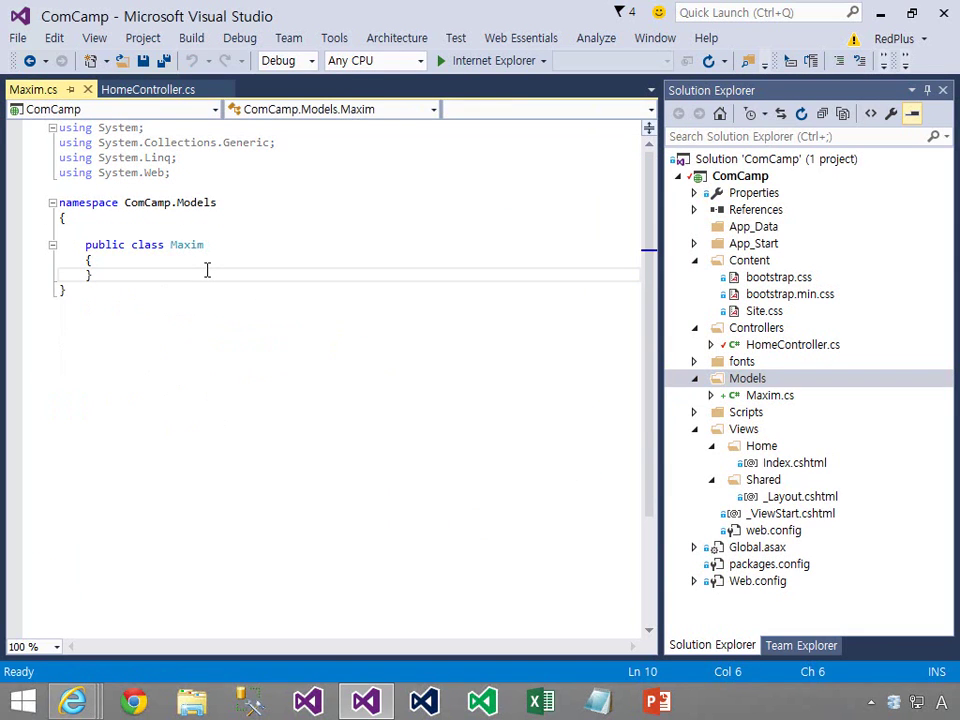
Step: Add an int Id auto-property to the Maxim class using the prop snippet
key("Up")
key("Return")
key("ctrl+s")
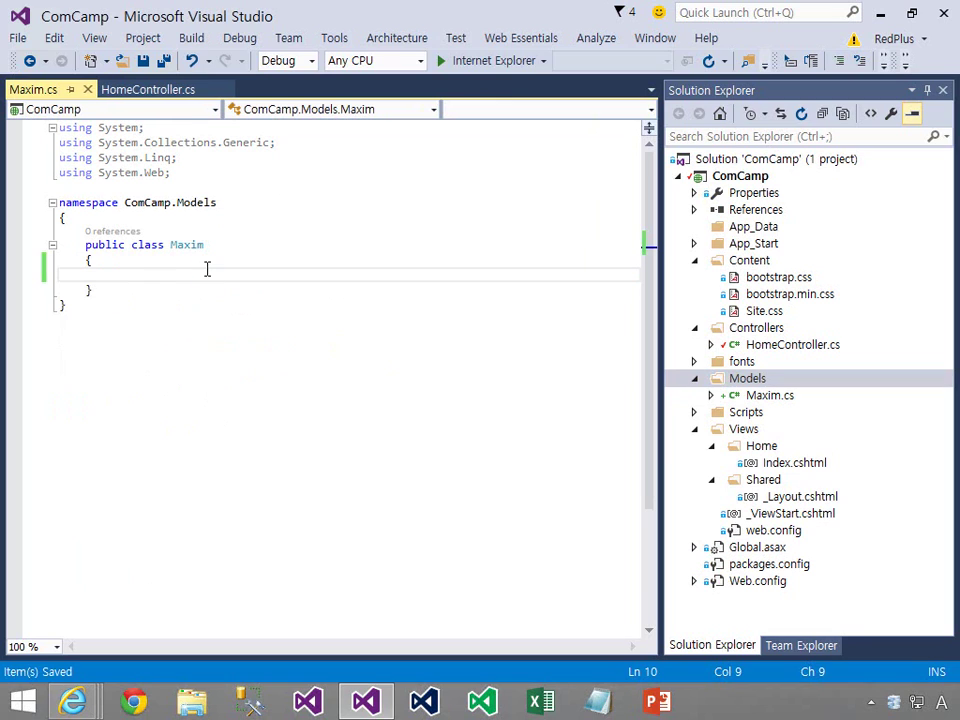
type("ㅔ개")
key("BackSpace")
key("BackSpace")
key("BackSpace")
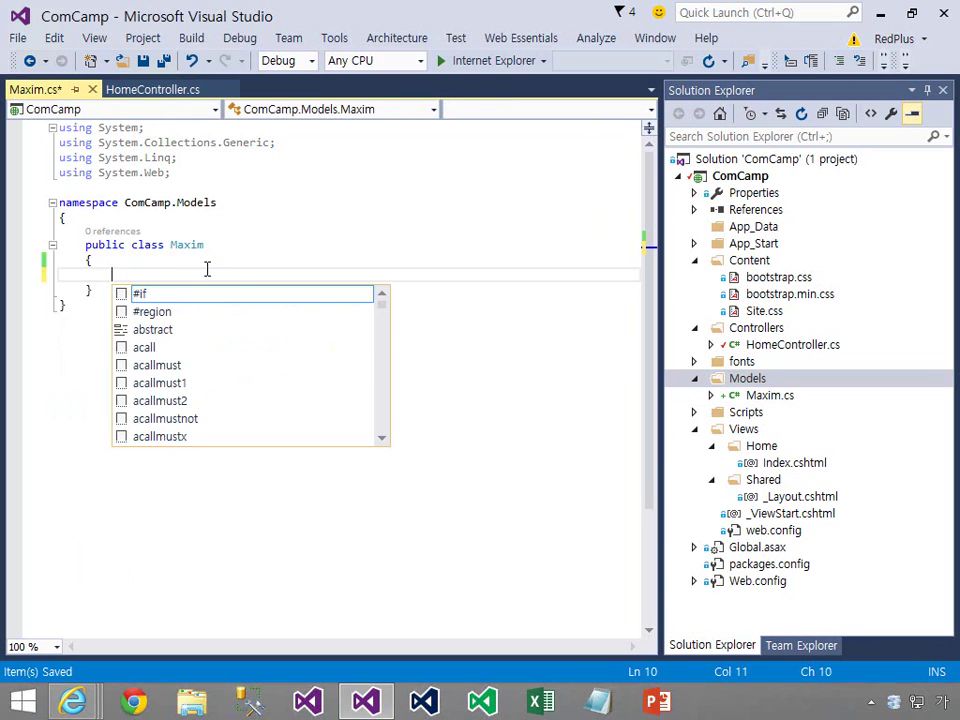
type("prop")
key("Tab")
key("Tab")
key("Tab")
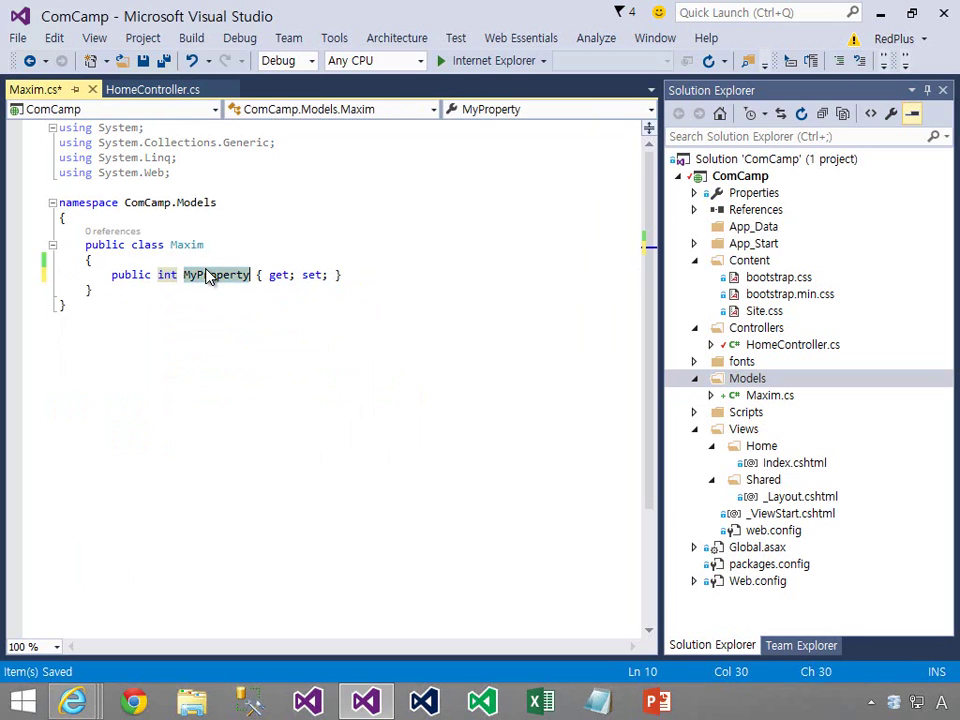
type("Id")
key("Return")
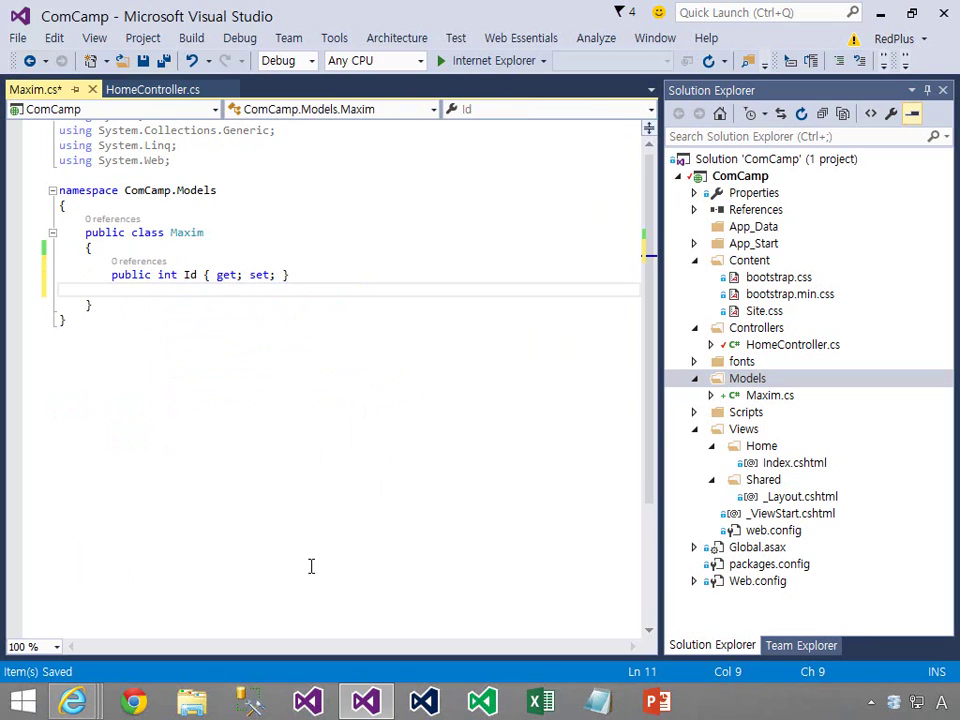
Step: Add string Name and string Content auto-properties to Maxim
type("prop")
key("Tab")
key("Tab")
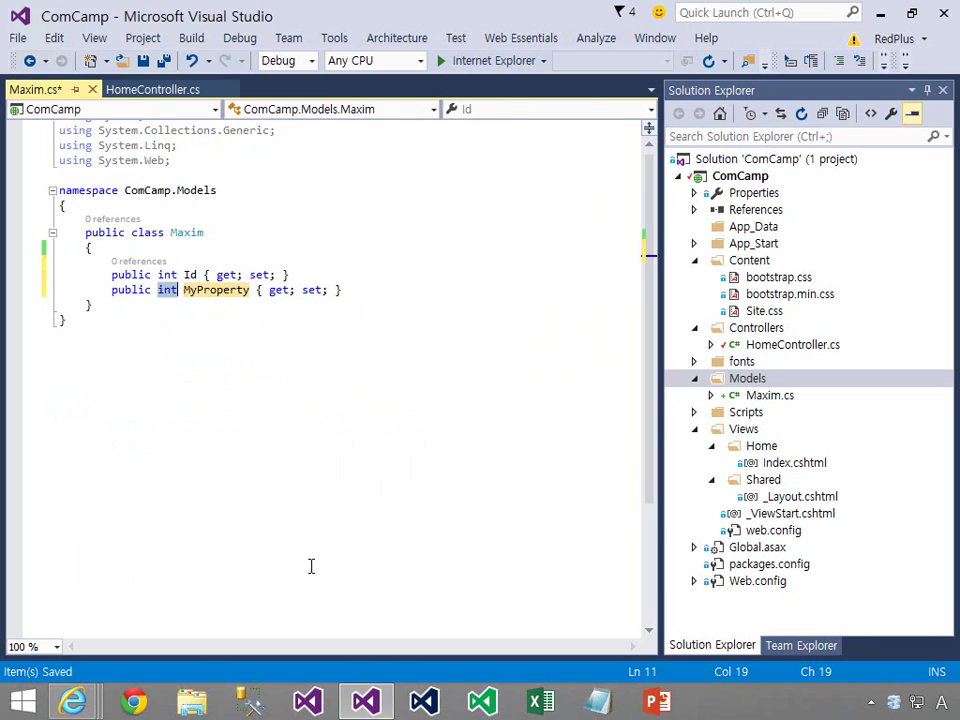
type("string")
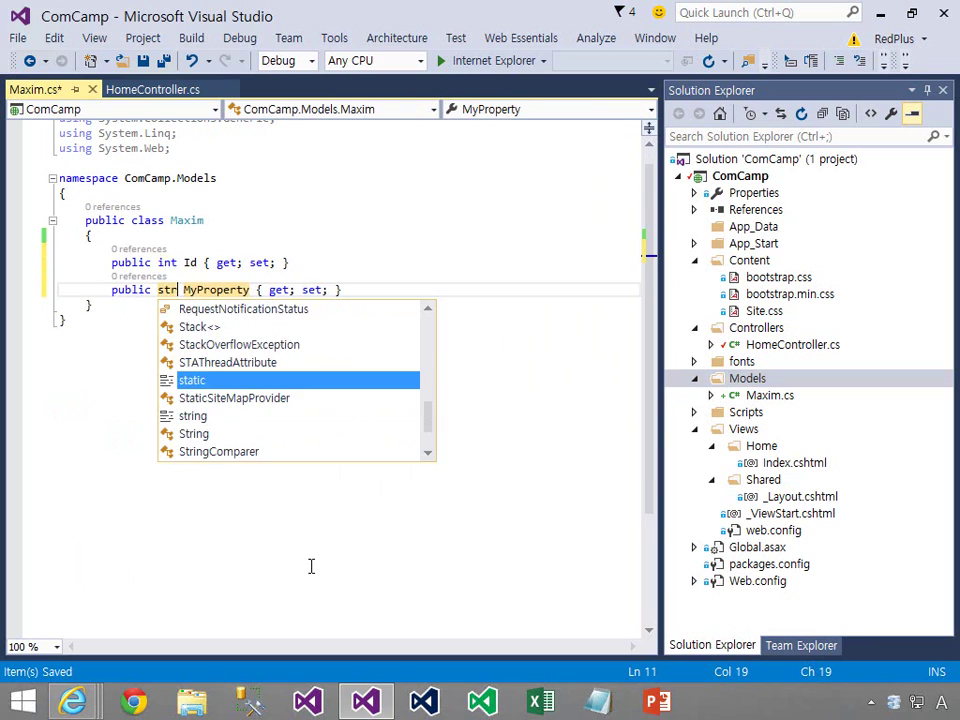
key("Tab")
type("Name")
key("Return")
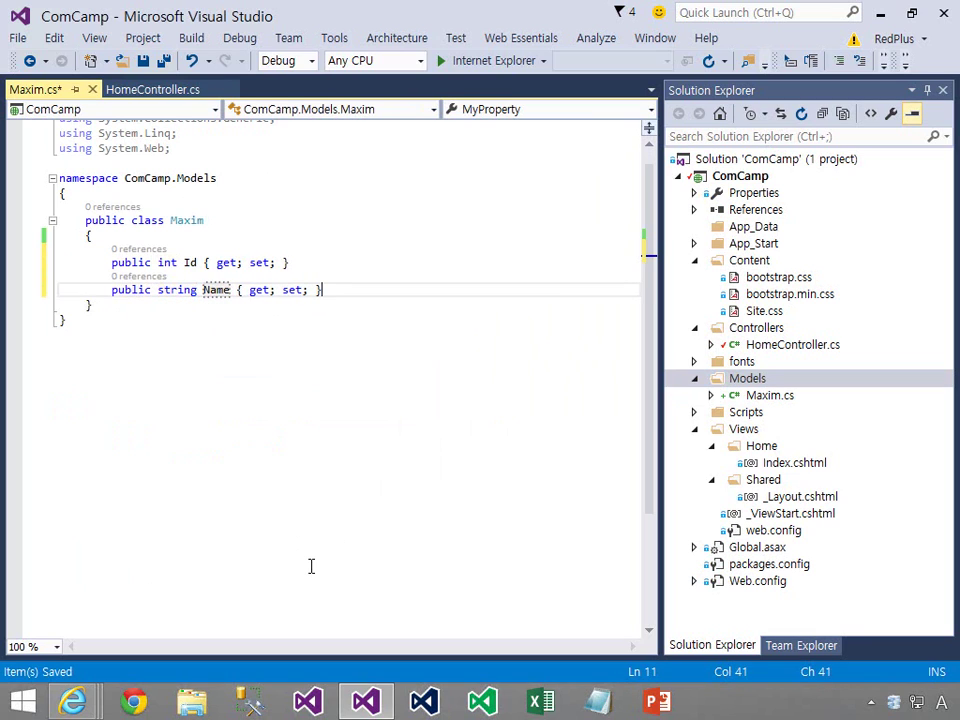
key("Return")
type("prop")
key("Tab")
key("Tab")
type("string")
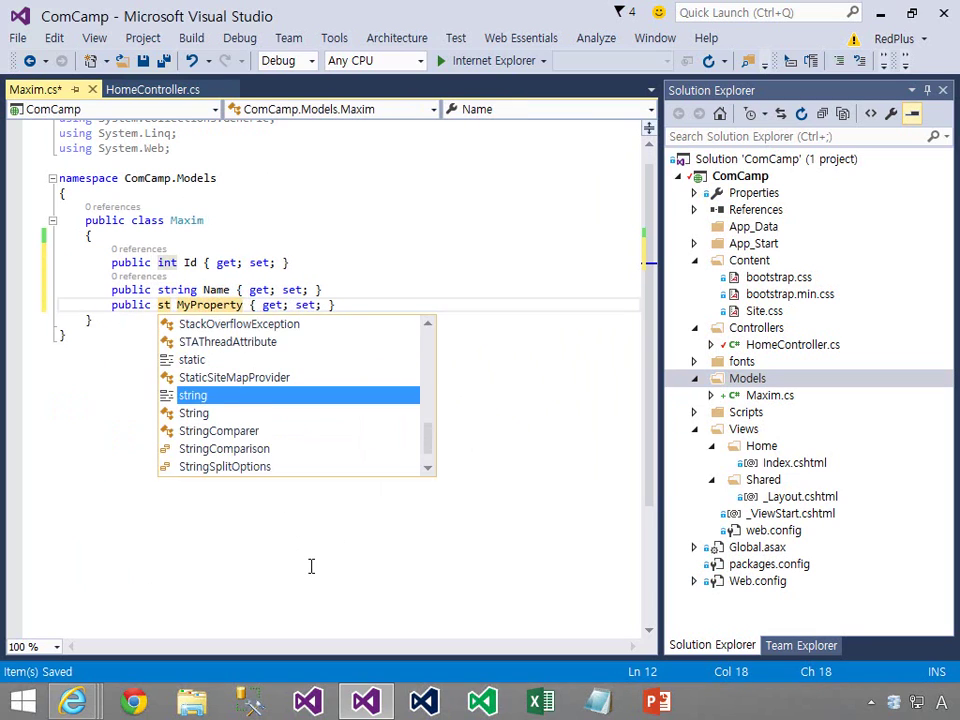
key("Tab")
type("Content")
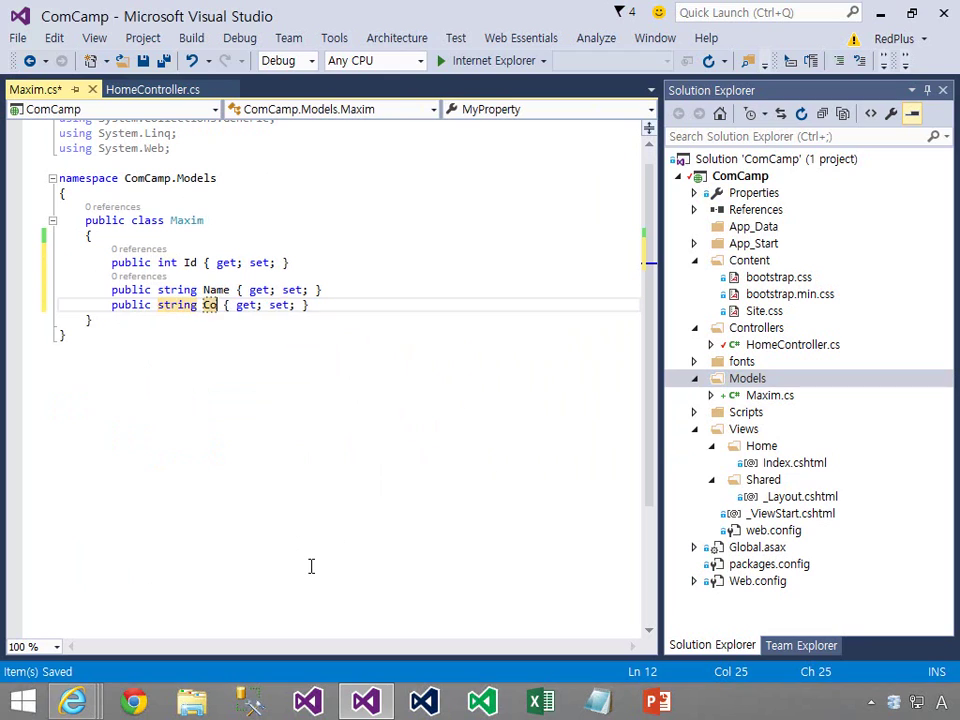
key("Return")
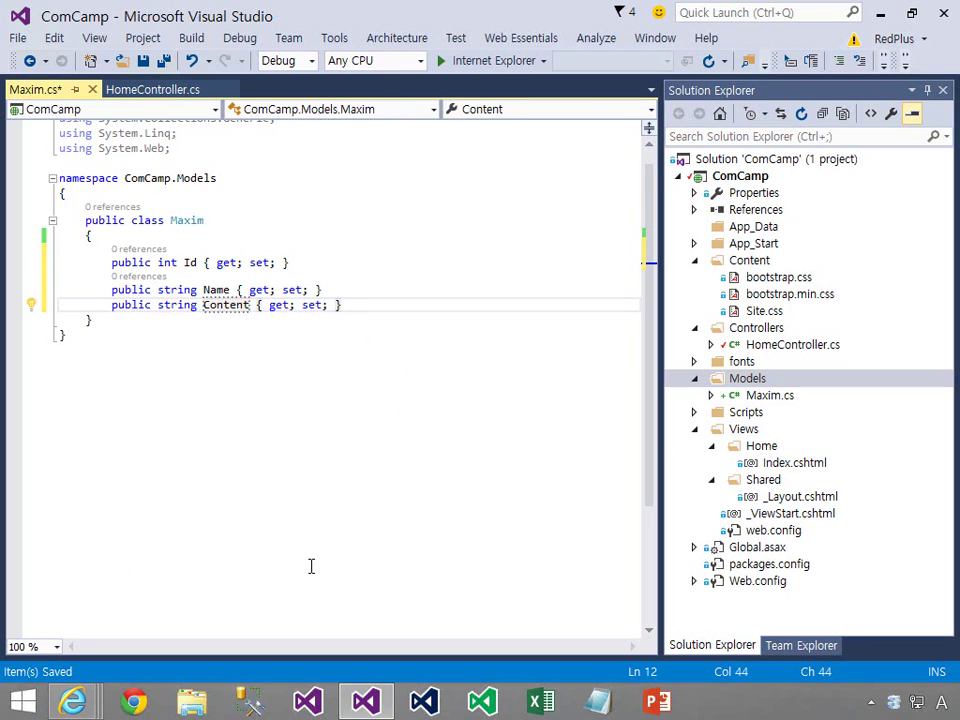
Step: Save Maxim.cs and build the ComCamp project with Ctrl+Shift+B
key("ctrl+s")
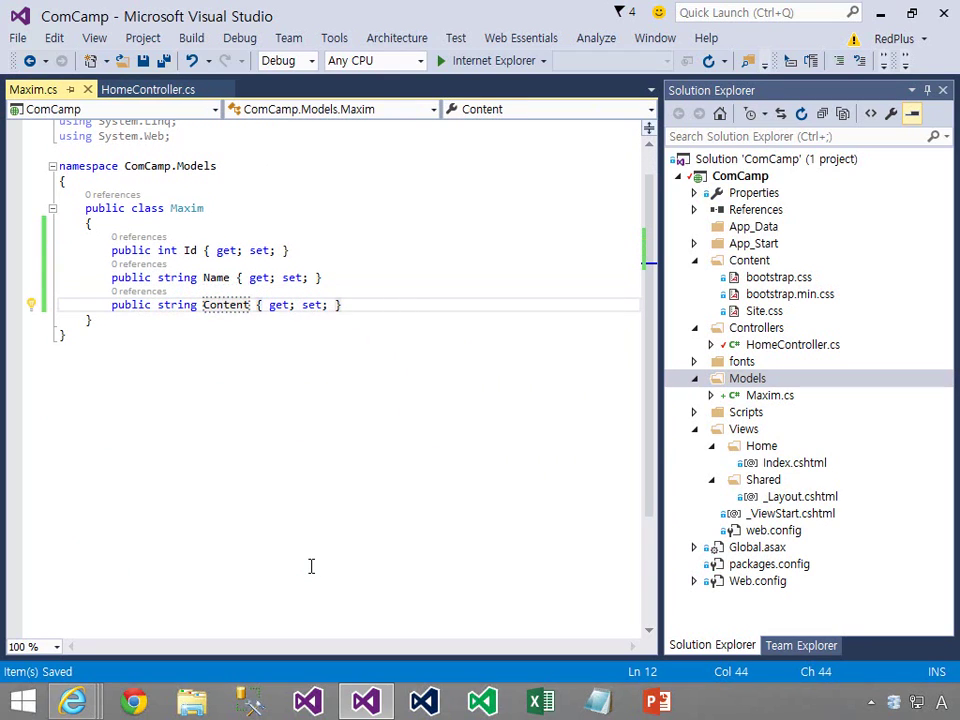
left_click(201, 542)
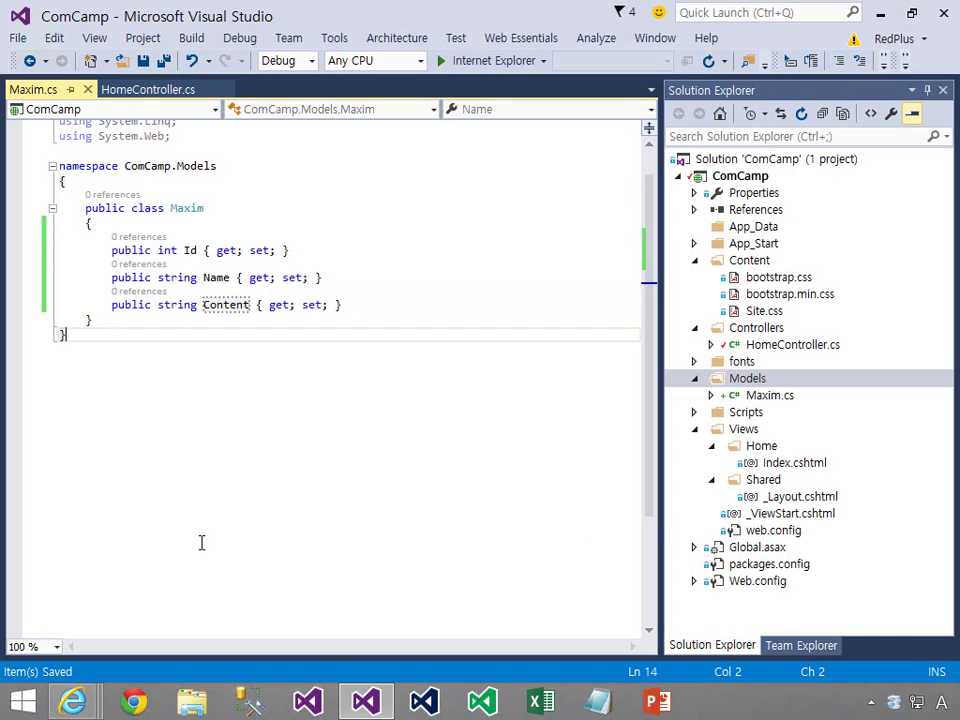
scroll(201, 542, "up", 1)
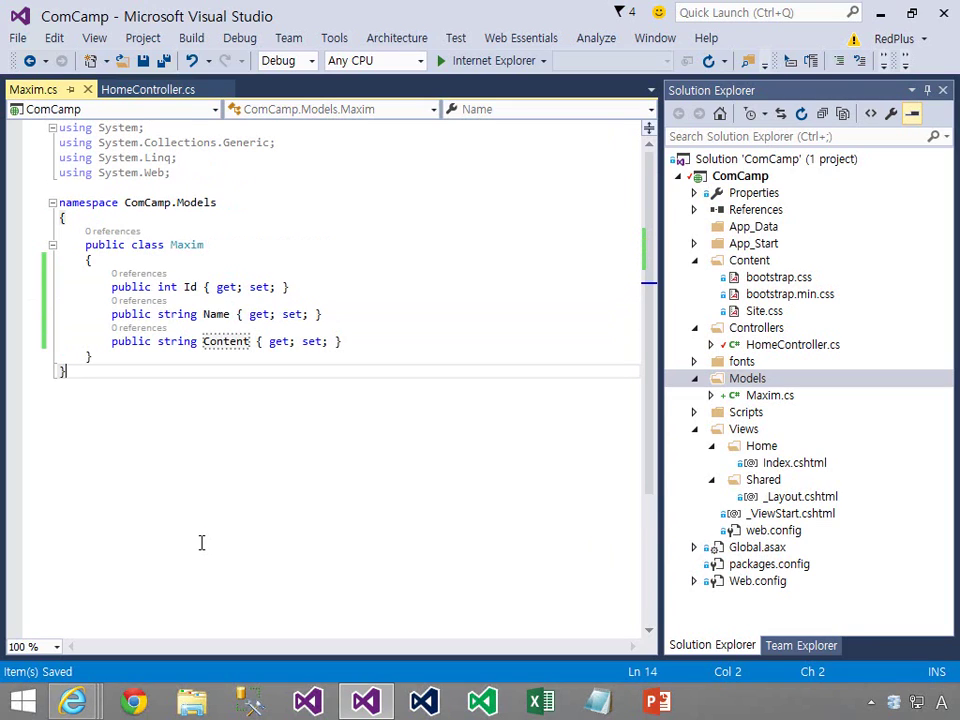
key("ctrl+shift+b")
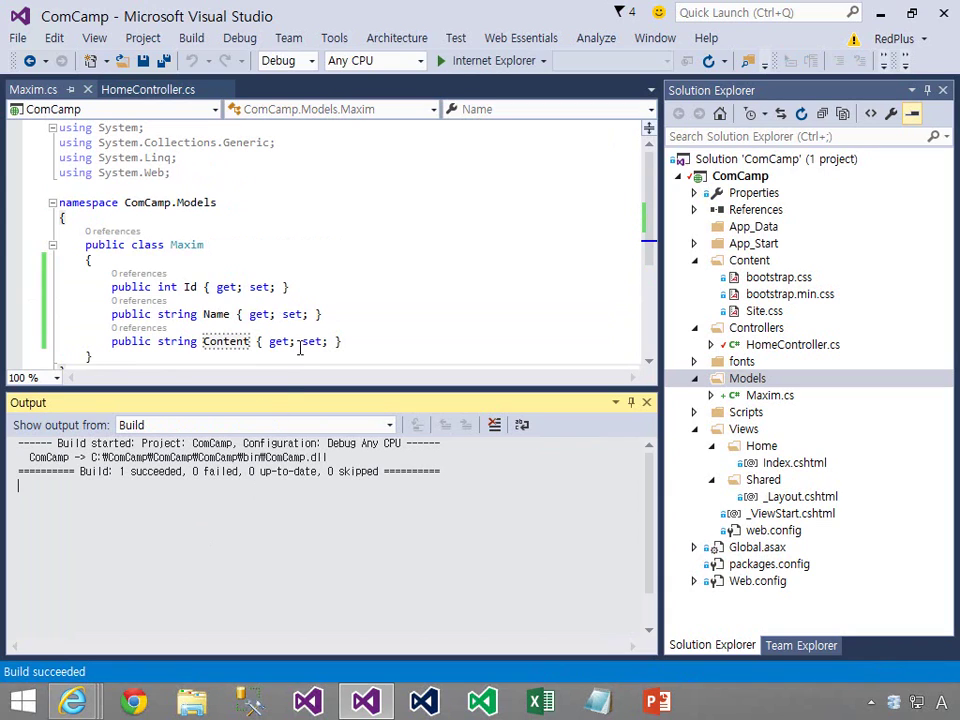
Step: Choose the 'MVC 5 Controller with views, using Entity Framework' scaffold for the Controllers folder
left_click(646, 402)
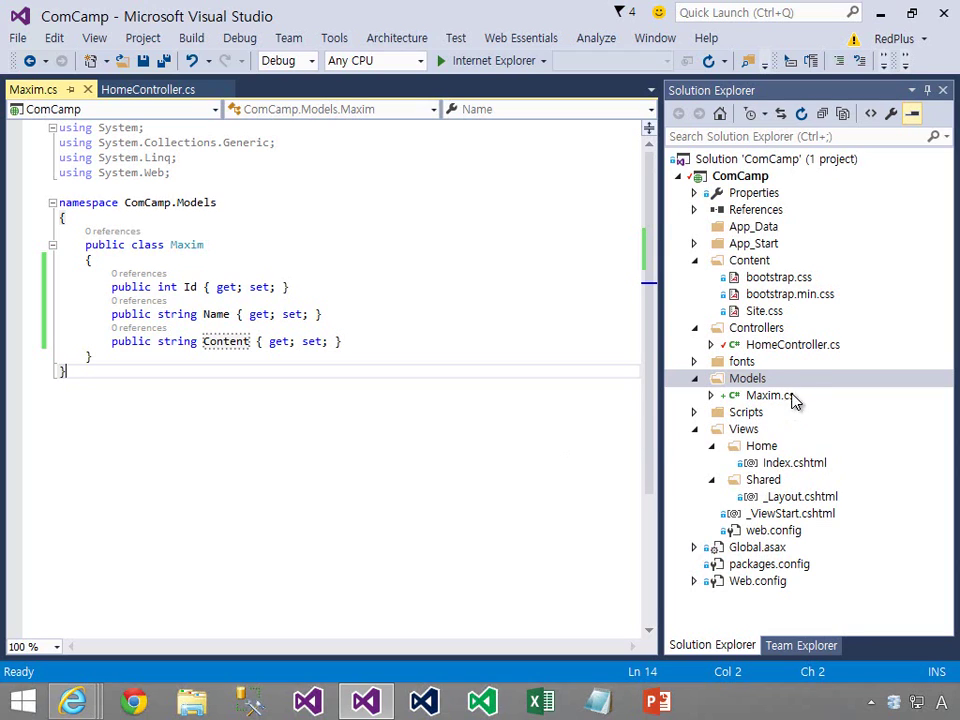
left_click(785, 334)
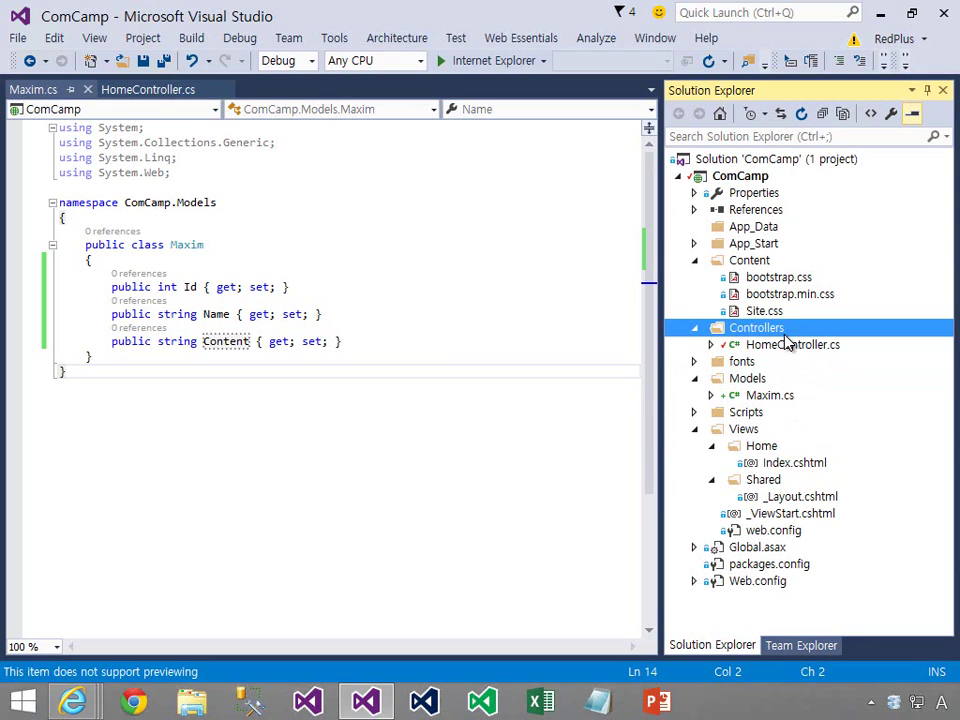
right_click(785, 336)
mouse_move(612, 370)
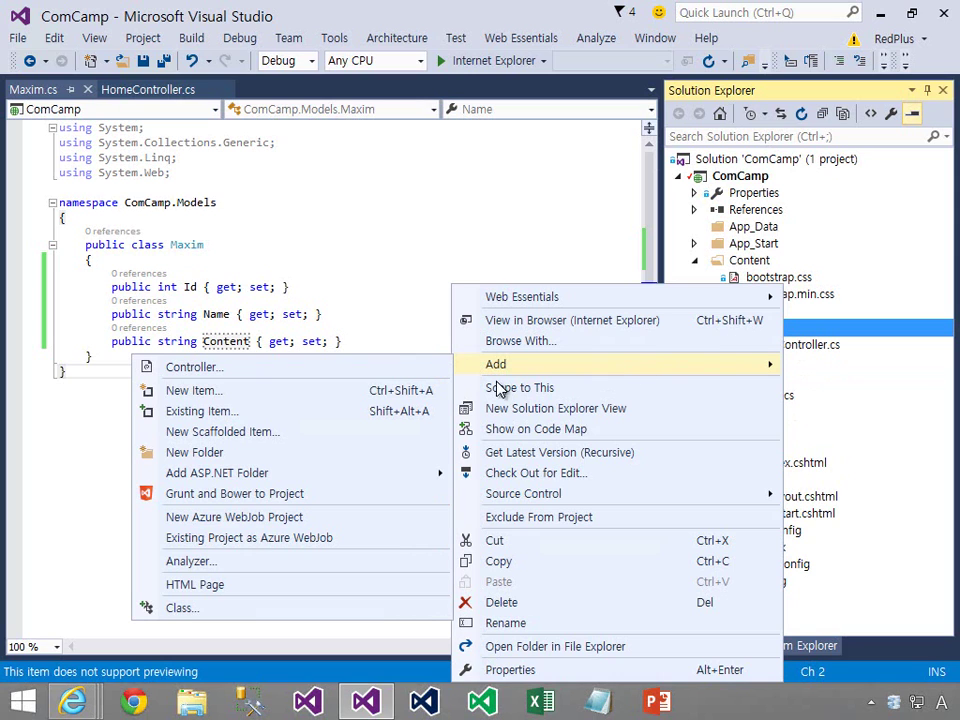
left_click(340, 374)
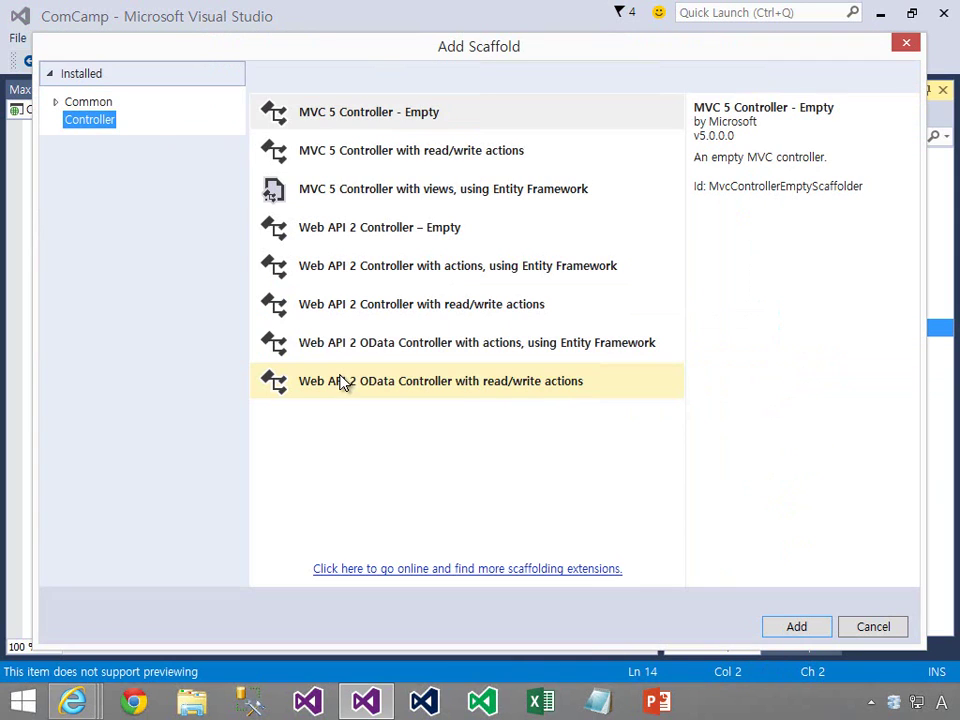
left_click(550, 160)
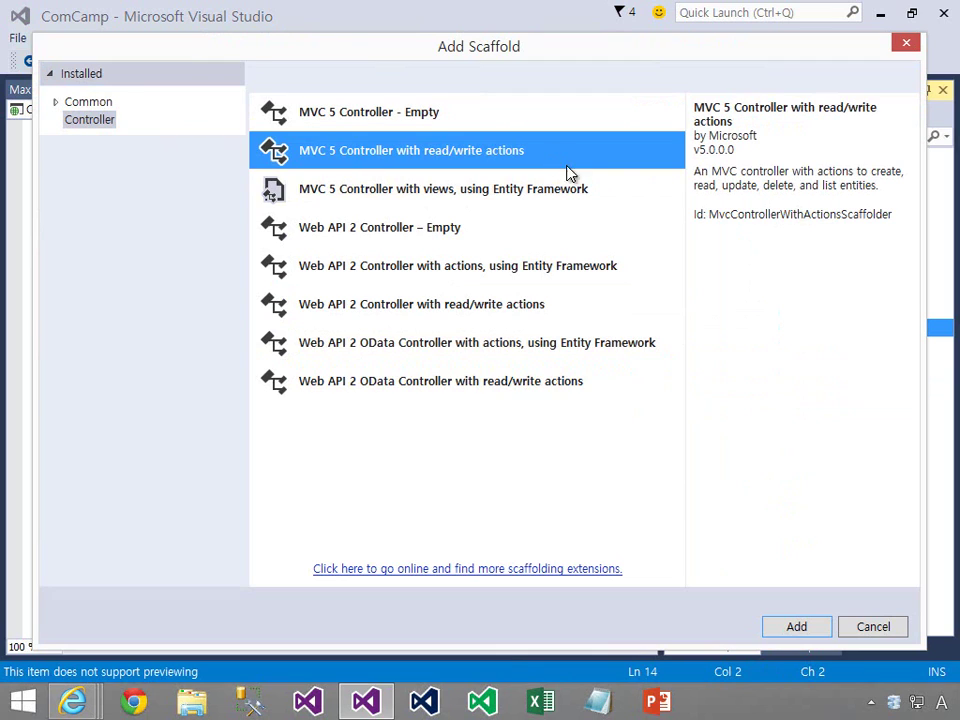
left_click(617, 199)
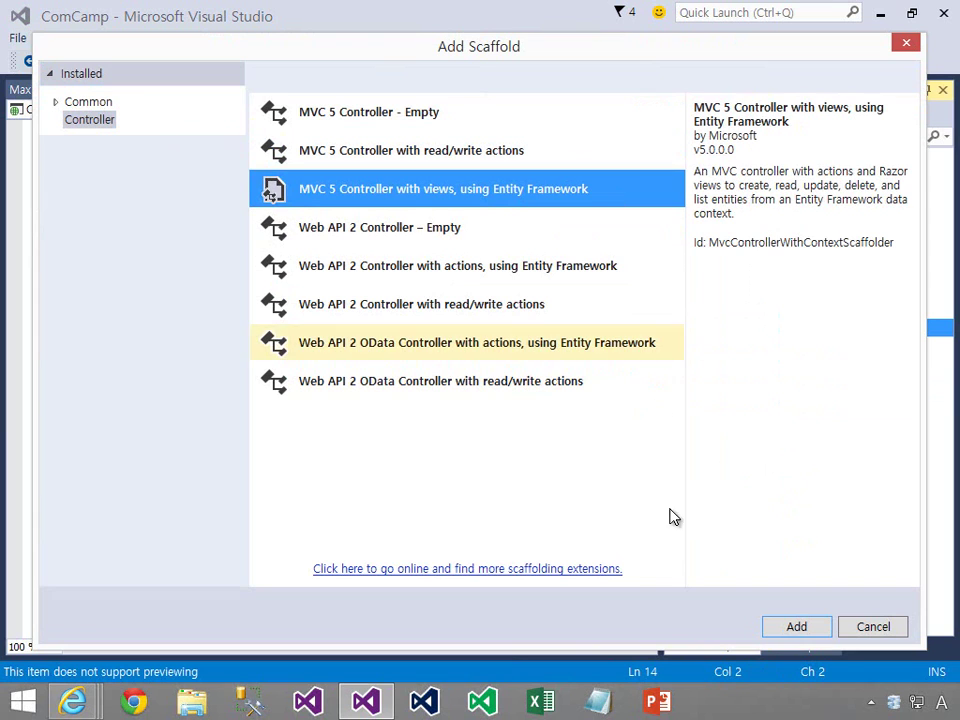
left_click(824, 628)
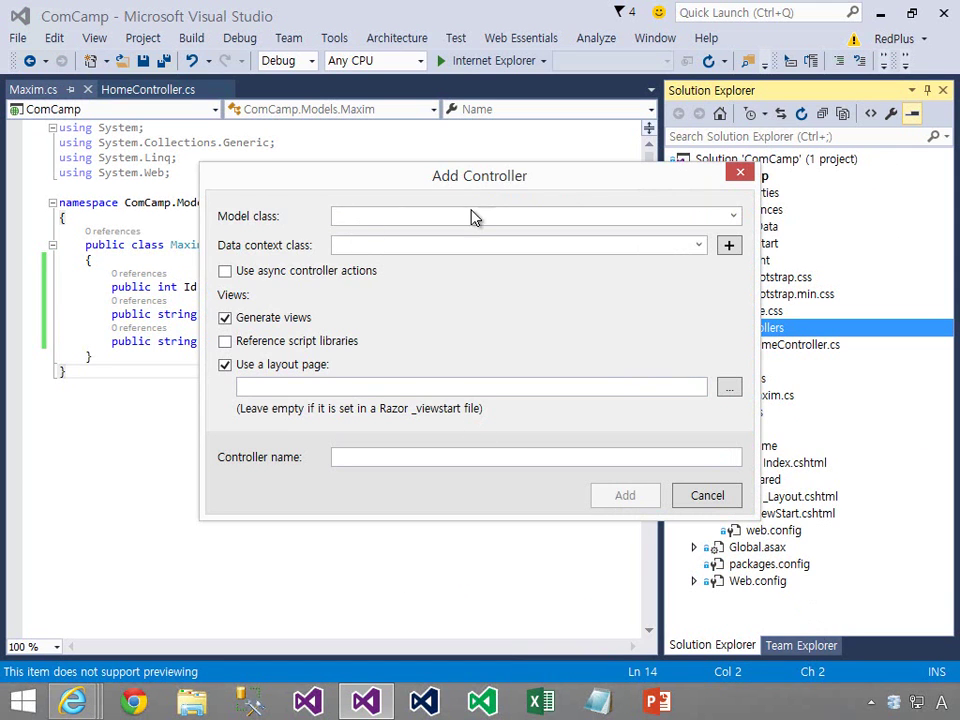
Step: Scaffold MaximsController for the Maxim model with a new ComCampContext data context
left_click(731, 218)
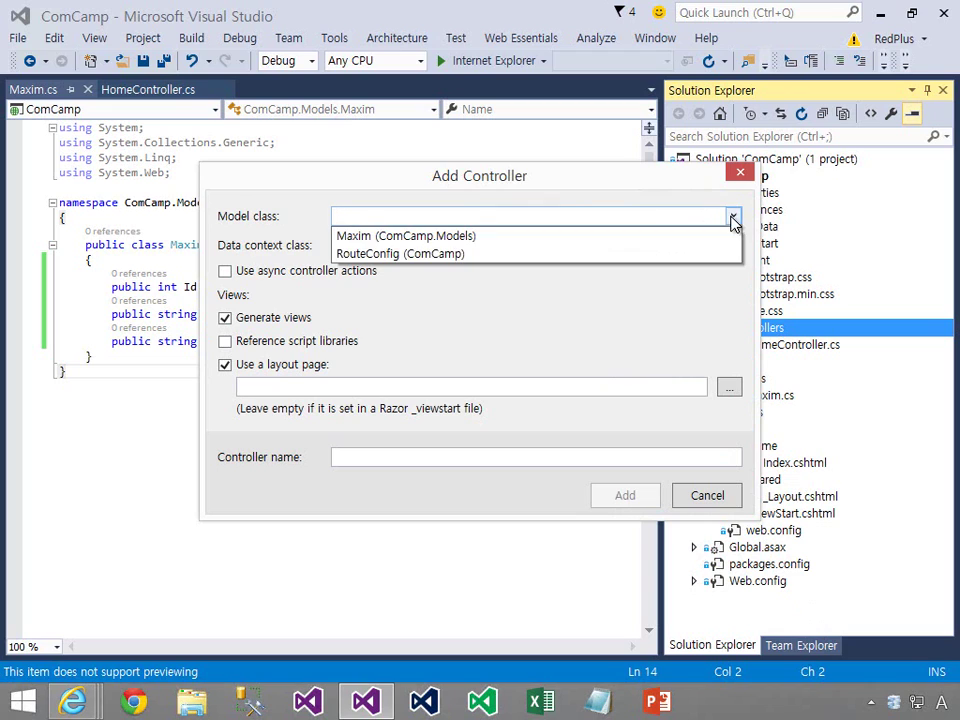
left_click(509, 238)
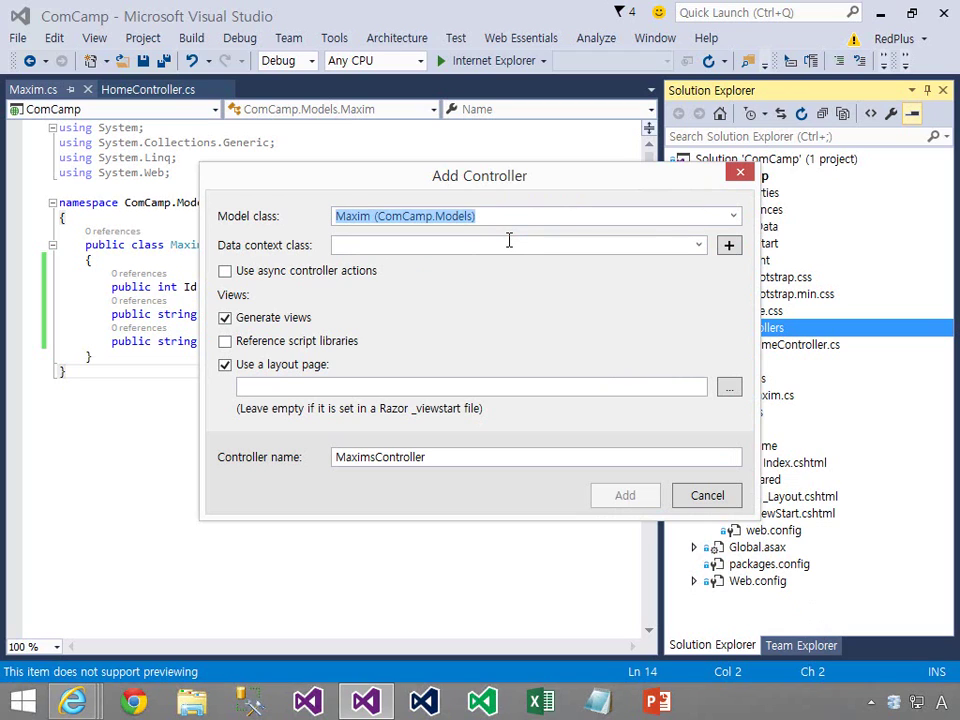
left_click(509, 240)
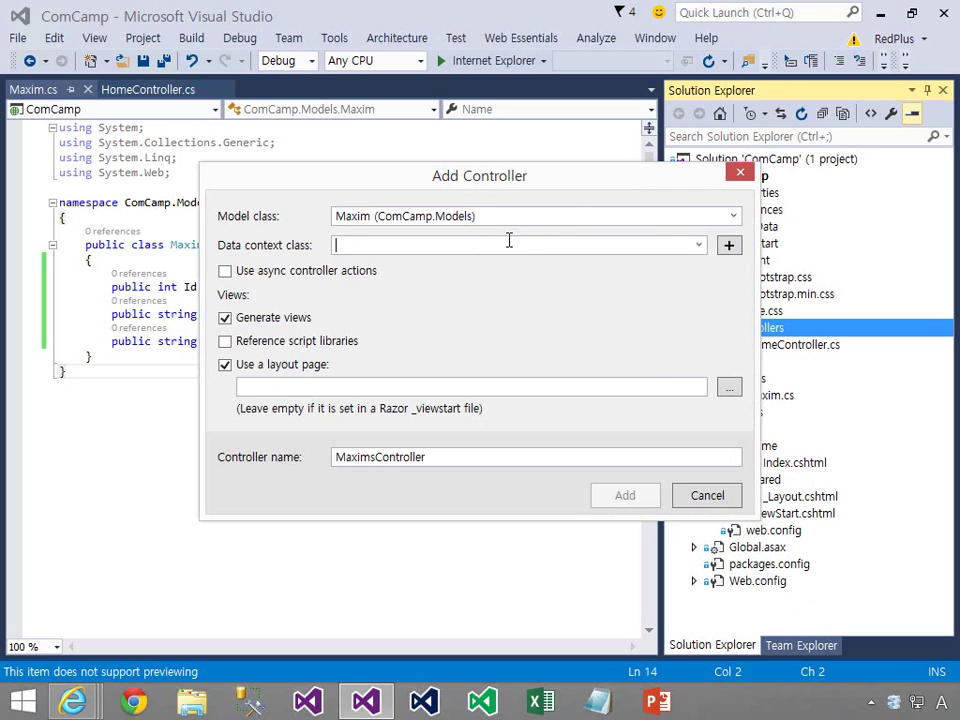
left_click(729, 248)
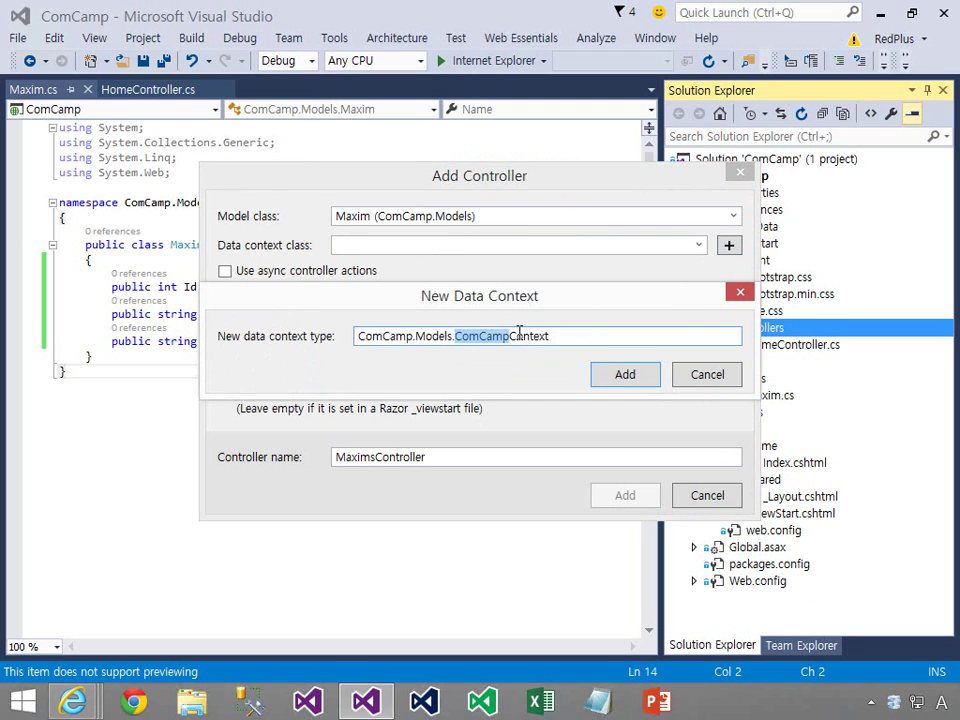
left_click(625, 375)
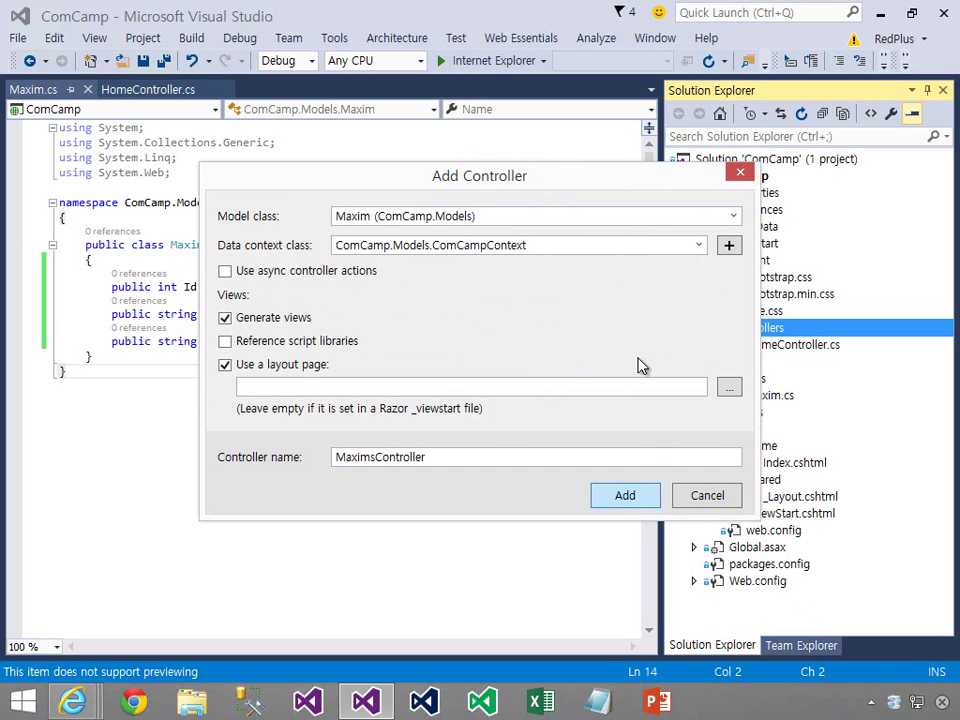
left_click_drag(488, 189, 333, 189)
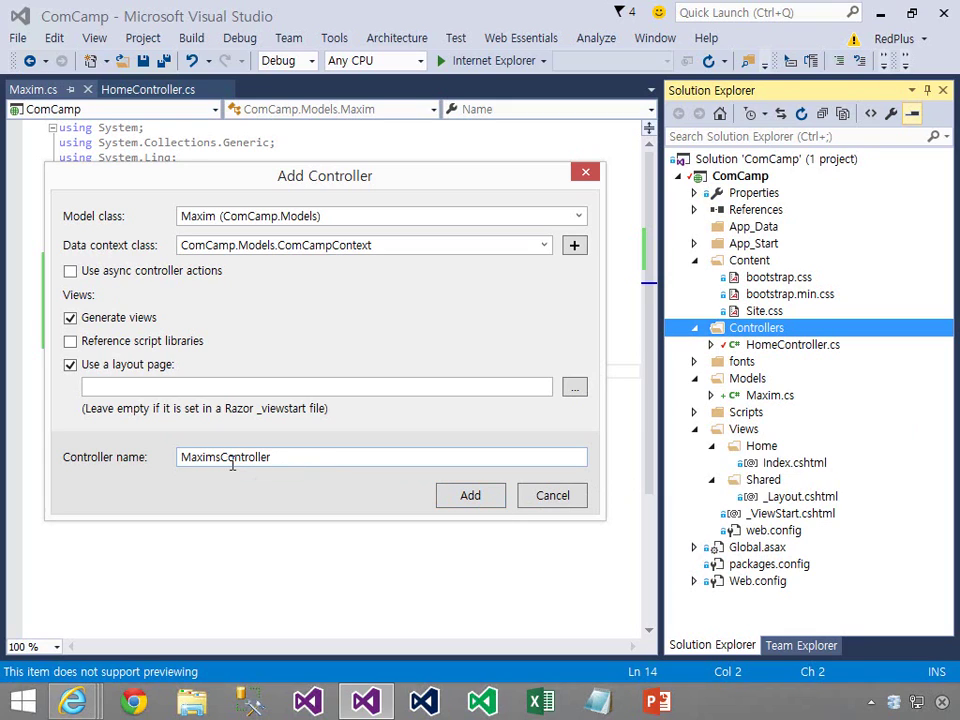
type("s")
left_click(486, 505)
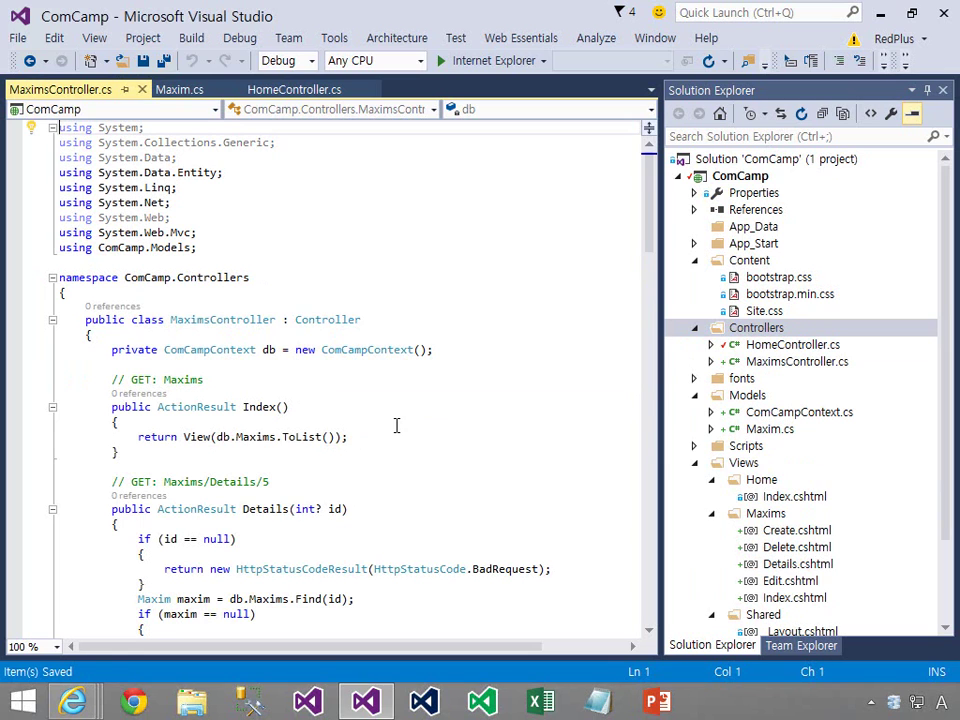
Step: Scroll through the generated MaximsController code, then rebuild the whole ComCamp solution
scroll(420, 430, "down", 7)
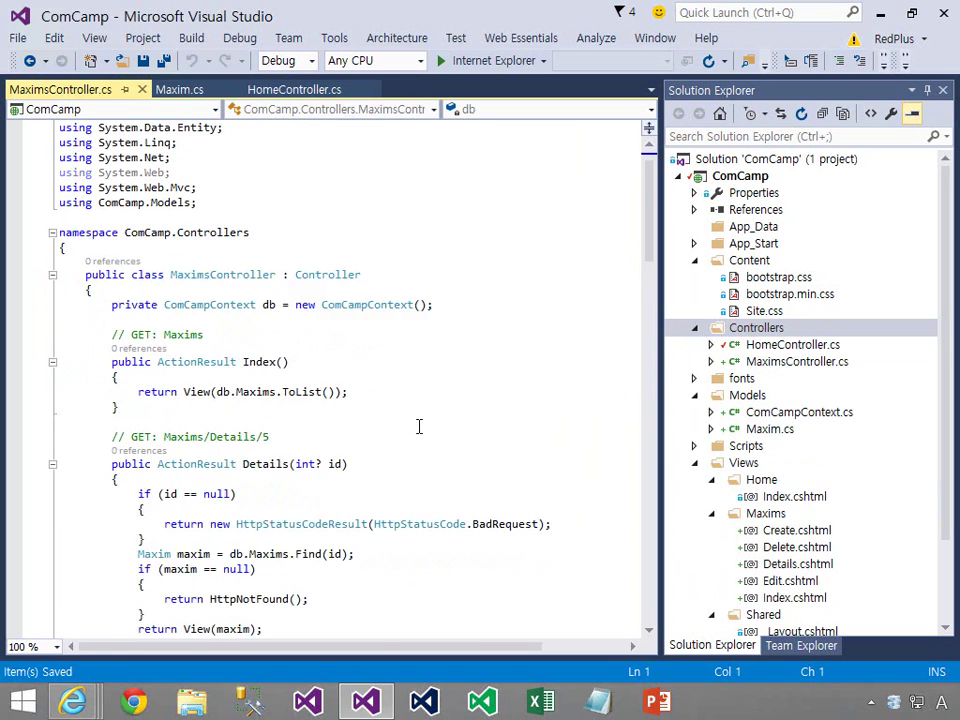
scroll(414, 455, "down", 18)
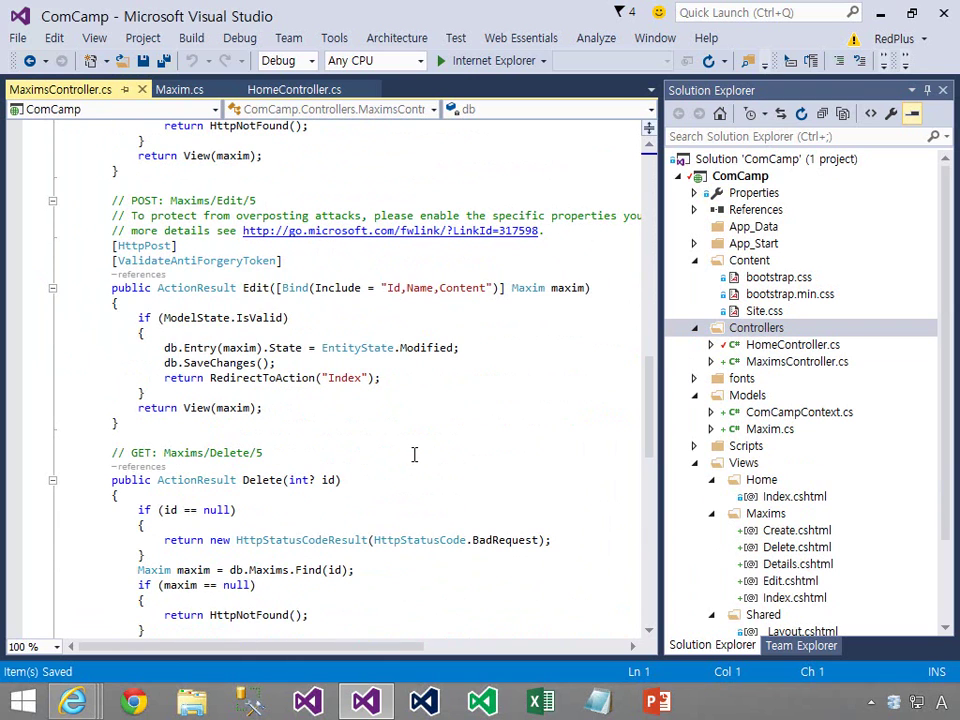
right_click(807, 162)
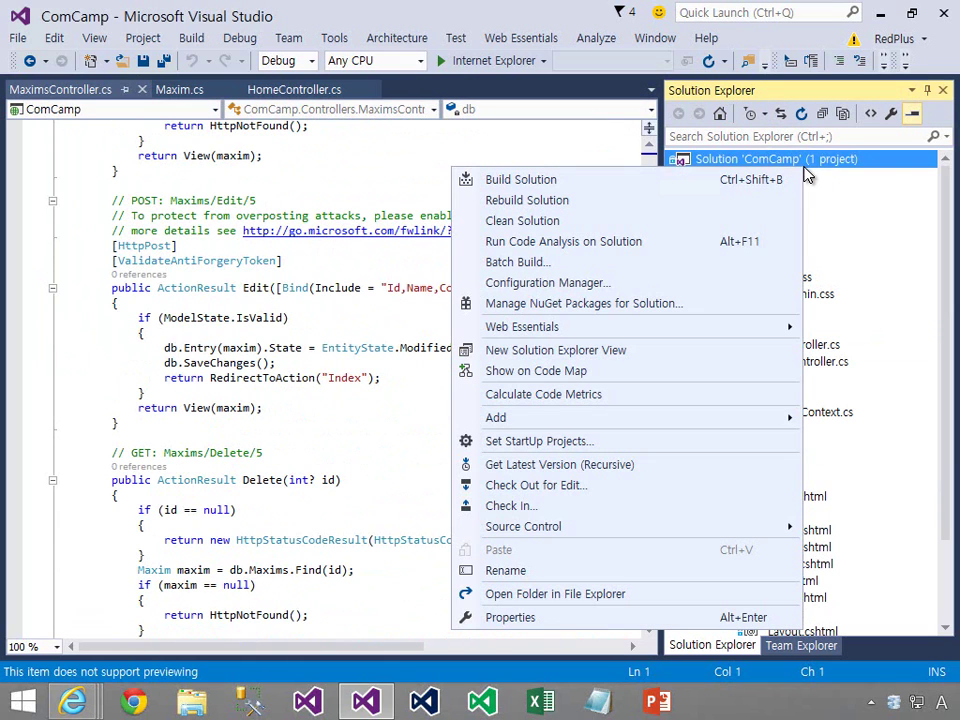
left_click(615, 203)
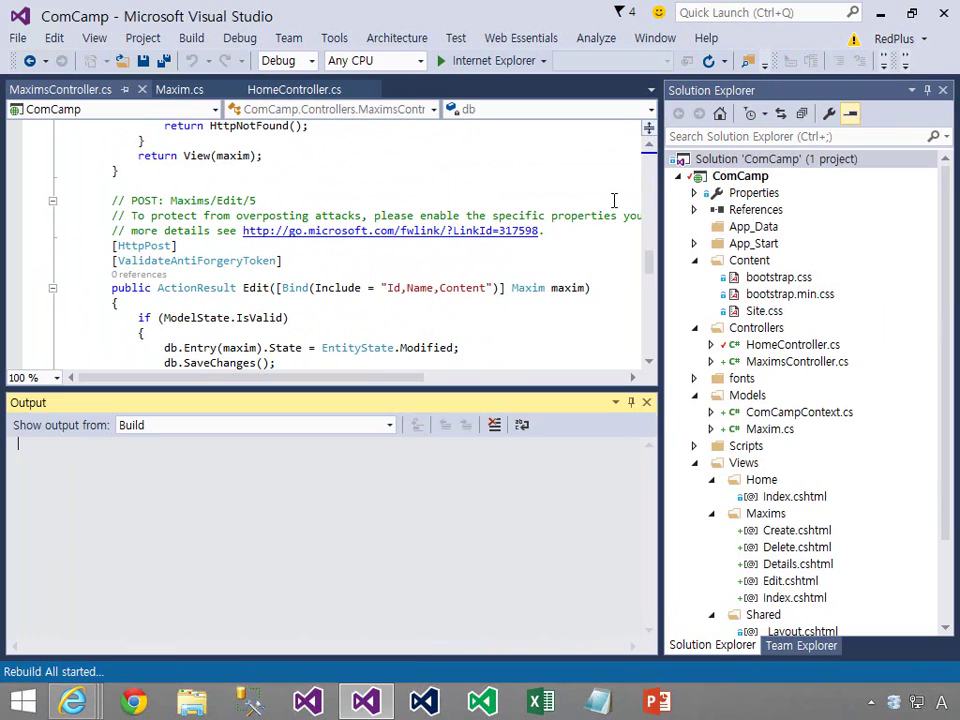
Step: Open Views/Maxims/Index.cshtml and view it in Internet Explorer
double_click(803, 598)
left_click(646, 402)
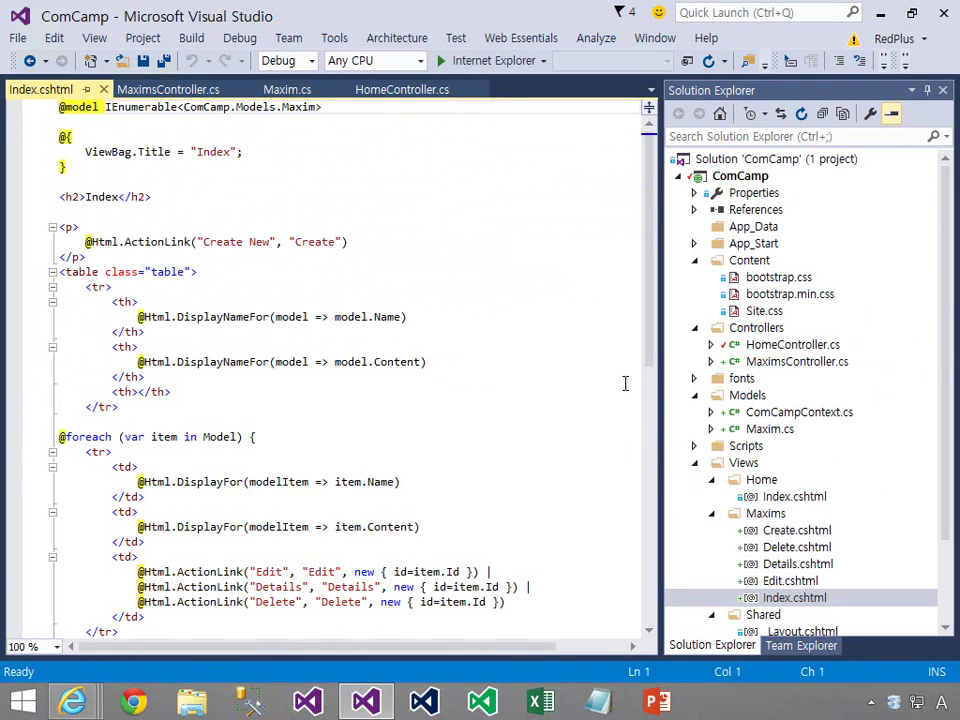
left_click(499, 330)
right_click(501, 331)
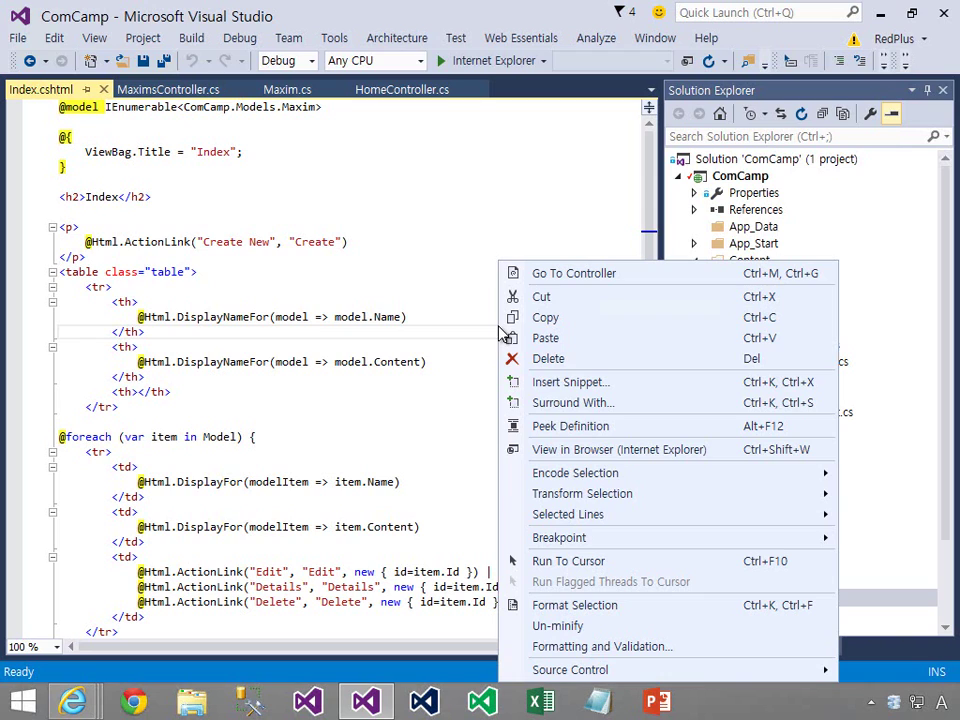
left_click(601, 452)
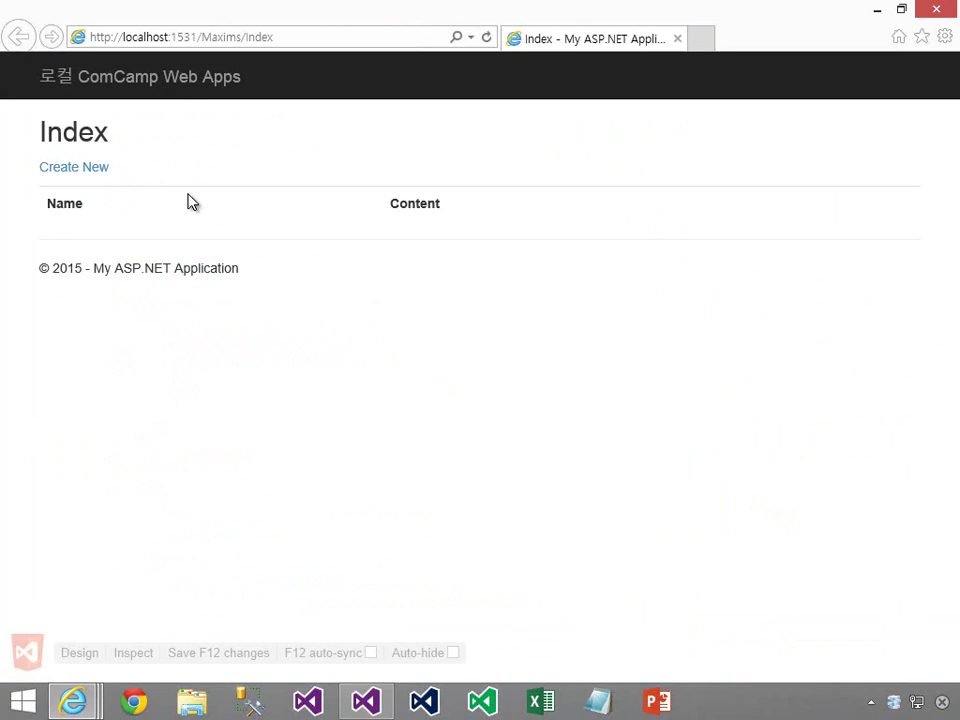
Step: Create a maxim with the author's name and content '오늘 할일을 내일로 미뤄도 된다.'
left_click(86, 168)
left_click(347, 236)
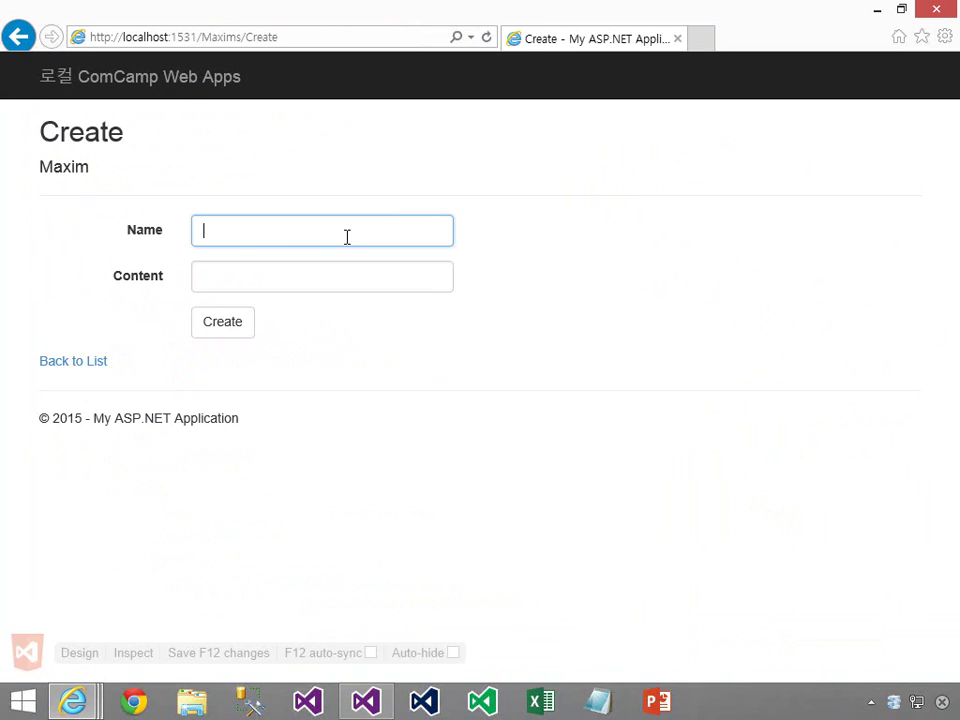
key("Hangul")
type("박용준")
key("Tab")
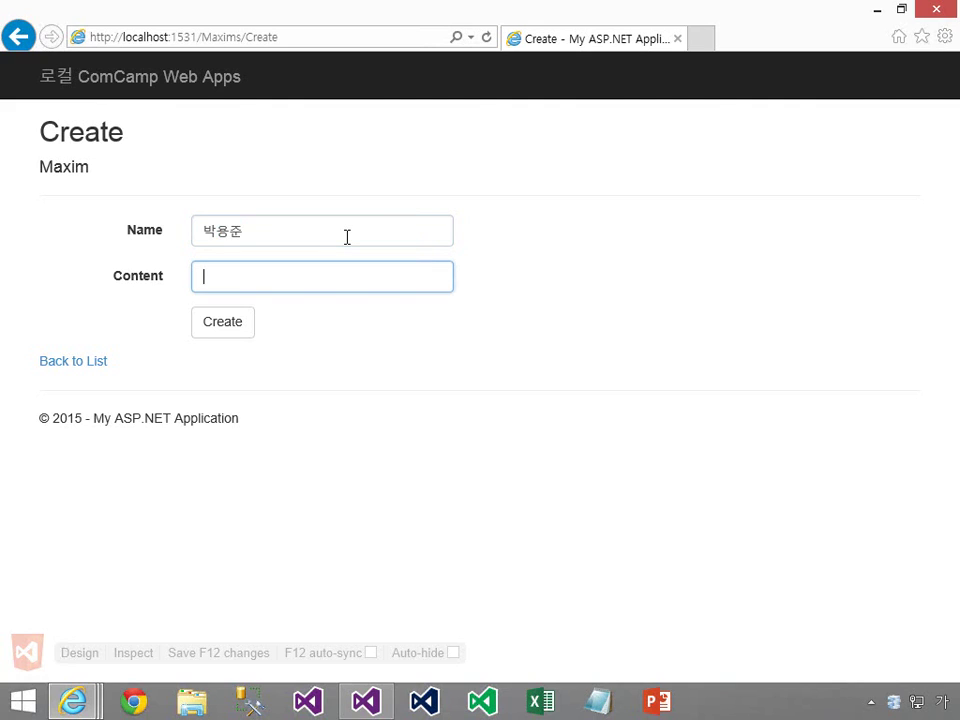
type("오늘 ㄴ일을 내")
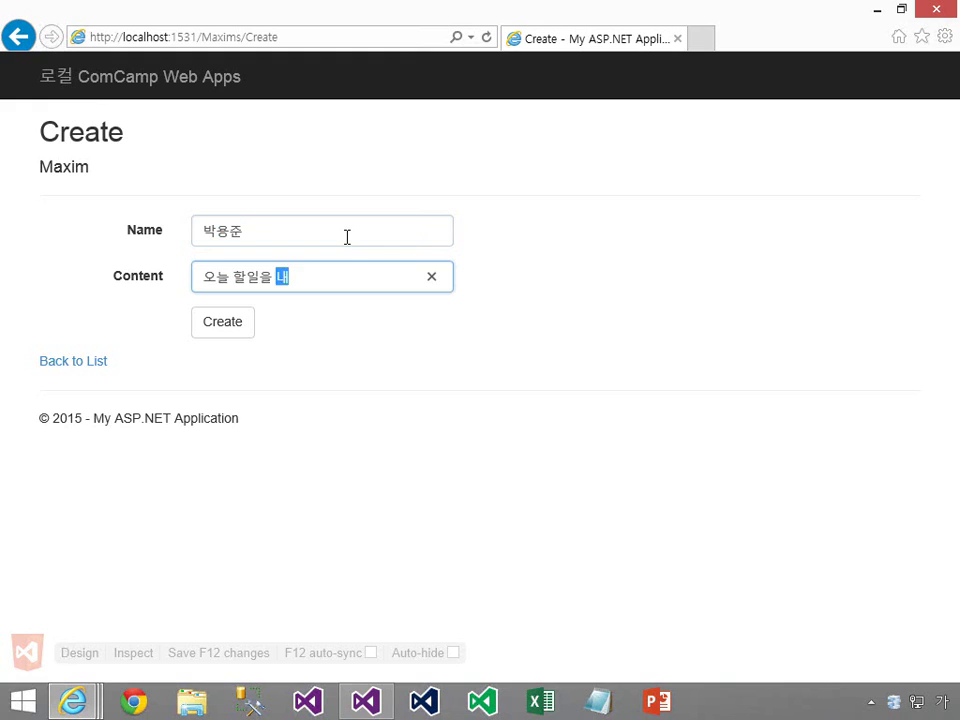
type("일로 ㅁ")
type("뤄도 된다")
type(".")
left_click(225, 322)
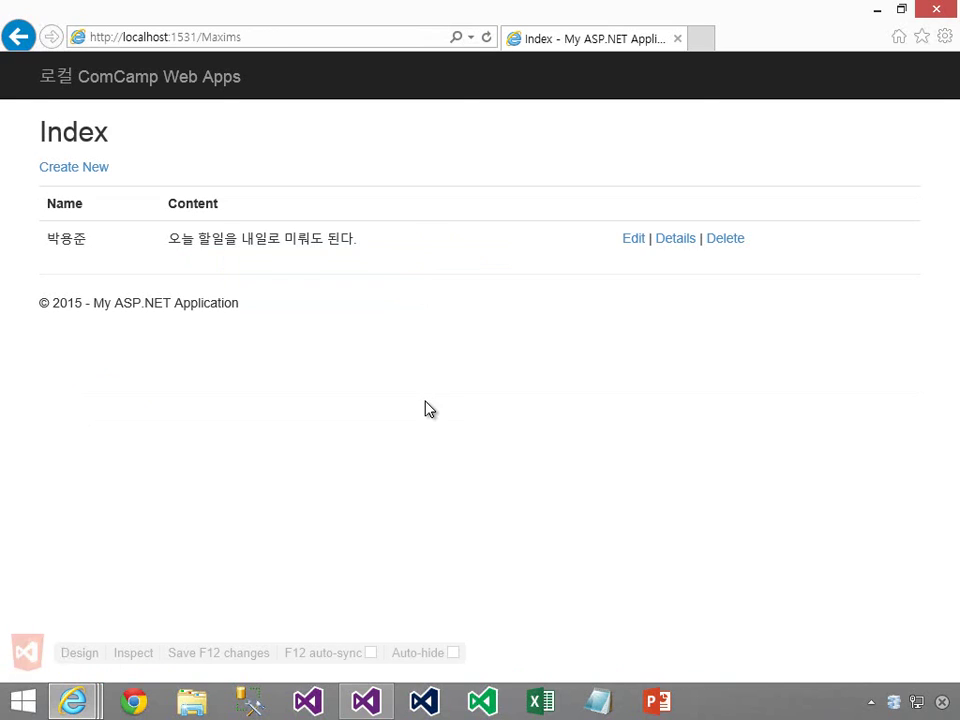
left_click(82, 181)
Step: Create a second maxim with the author's name and content '돌다리도 두드리면 무너진다.'
left_click(390, 238)
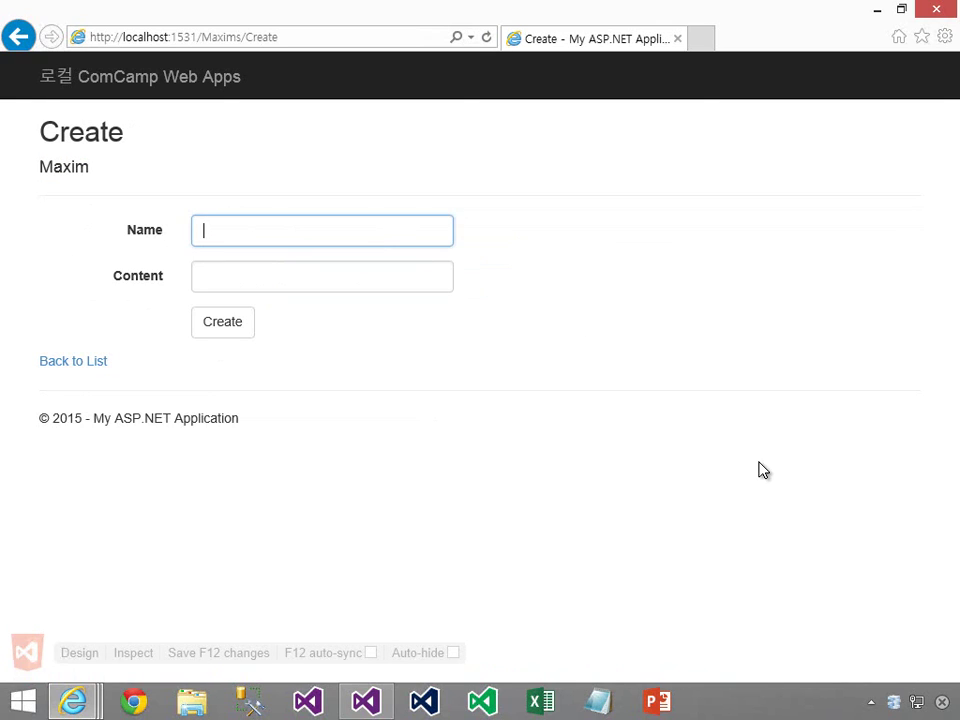
type("박용준")
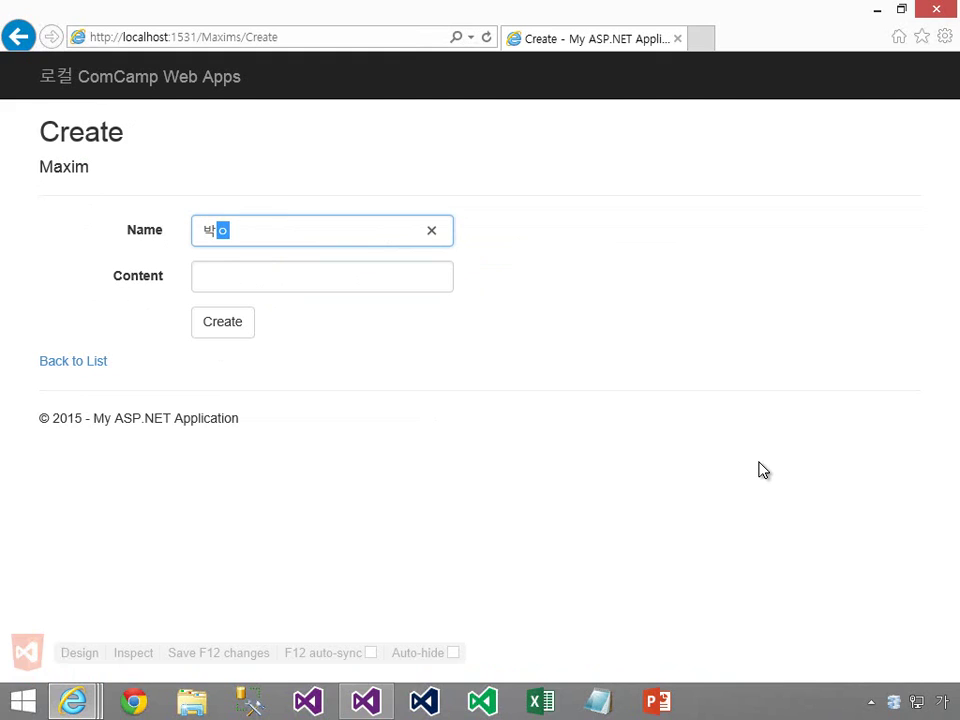
key("Tab")
type("돌ㄷ")
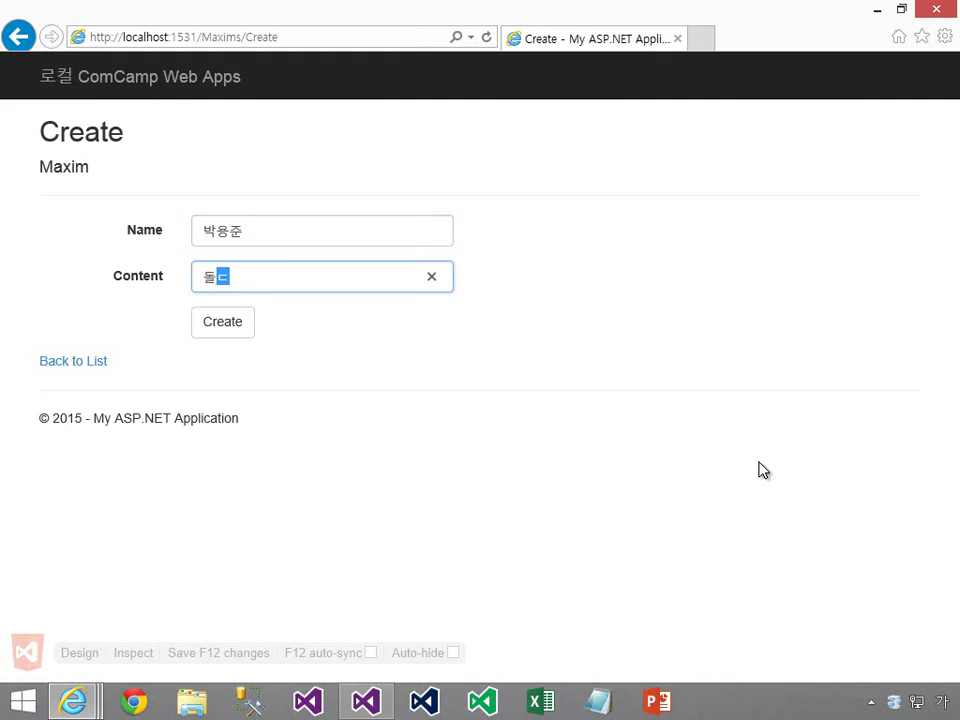
type("리도 두드")
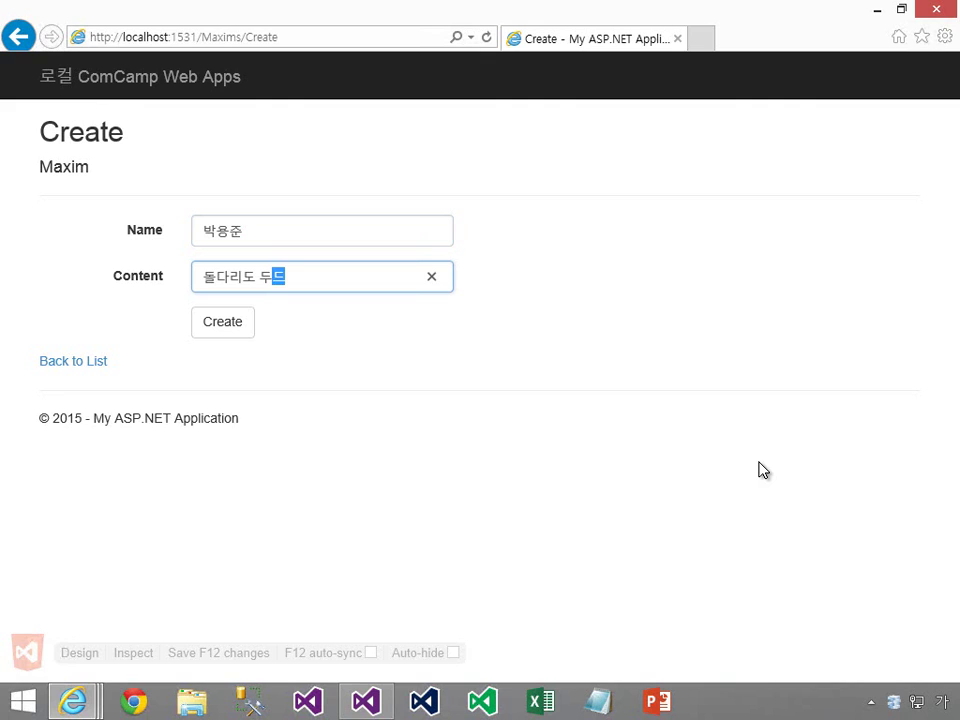
type("리면 무너짐ㄴ")
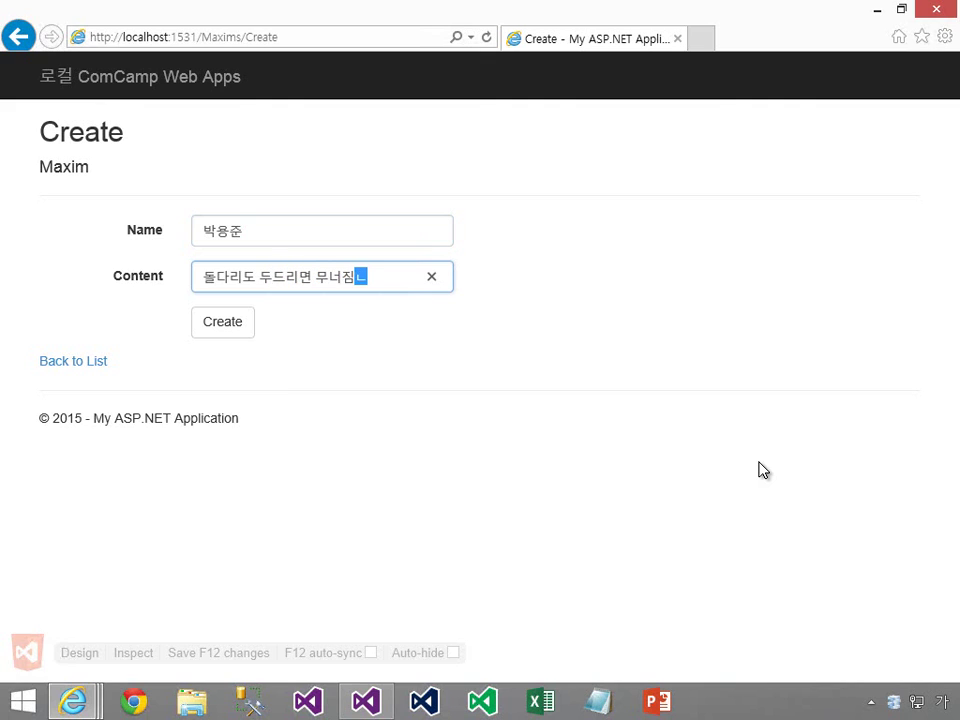
type("다.")
left_click(222, 337)
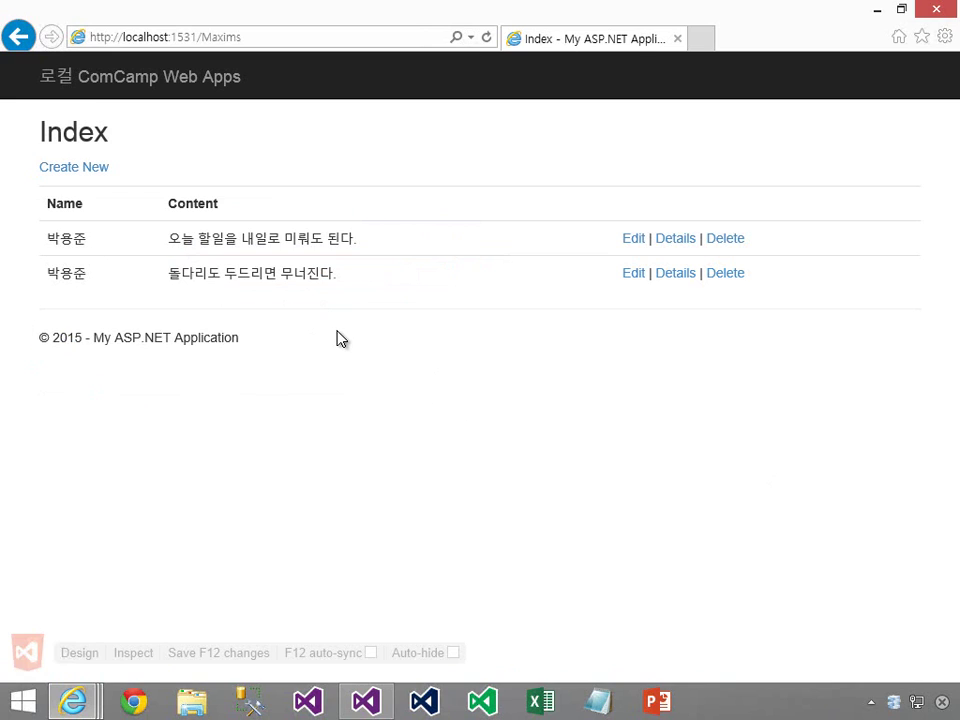
Step: Check the first maxim's details, re-save it via Edit, and return to Visual Studio
left_click(671, 245)
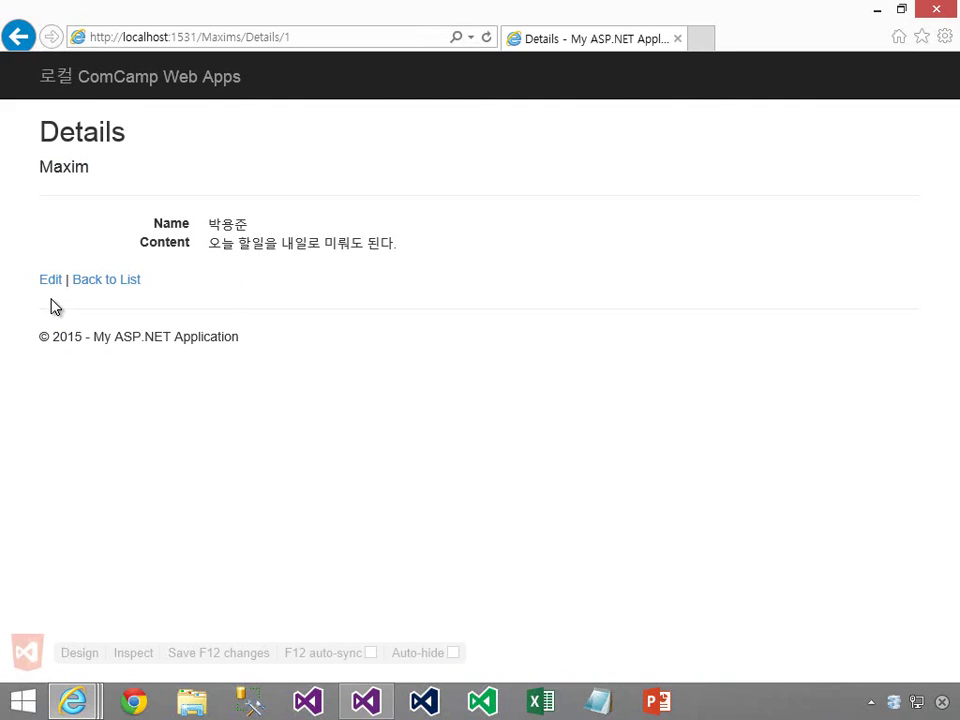
left_click(50, 282)
left_click(205, 322)
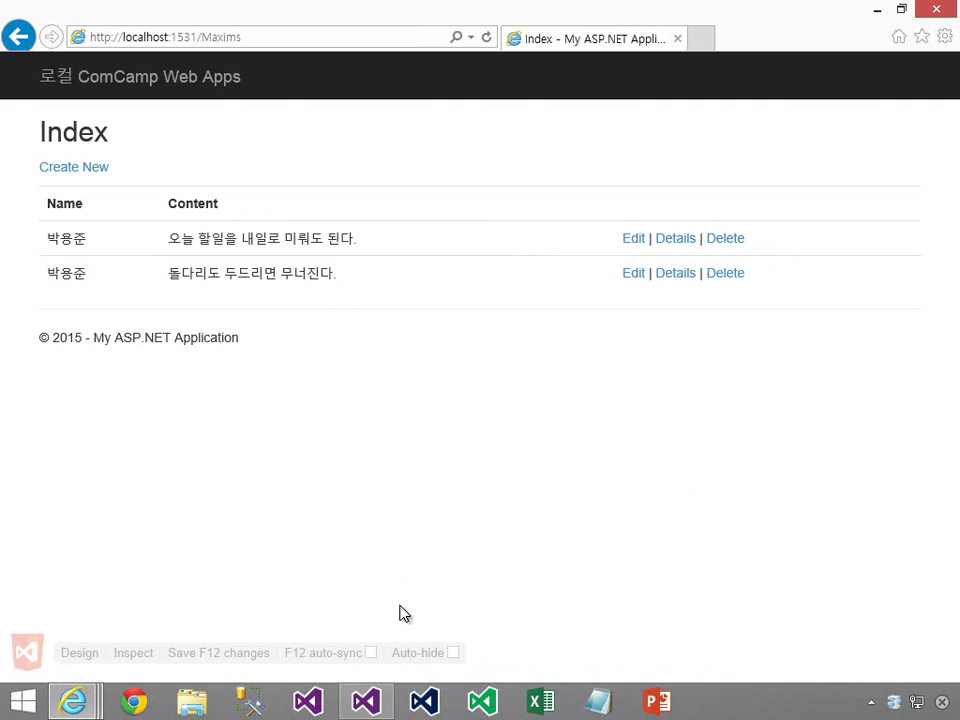
key("alt+Tab")
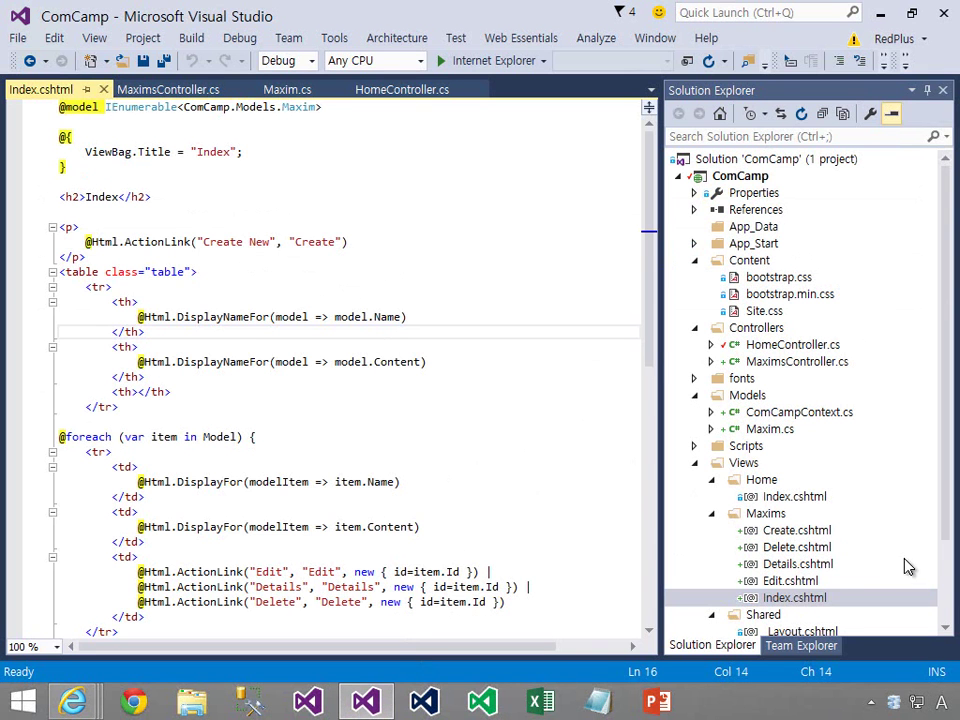
Step: Open Web.config, highlight the ComCampContext (localdb)\MSSQLLocalDB data source, and close both side panels
left_click(943, 600)
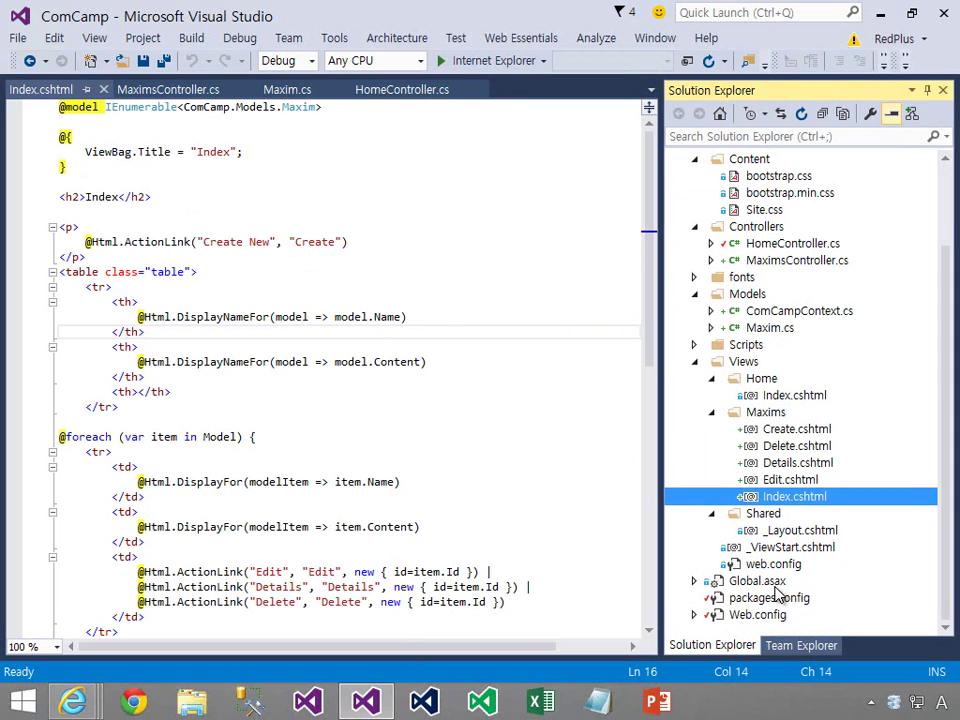
double_click(790, 615)
left_click(445, 476)
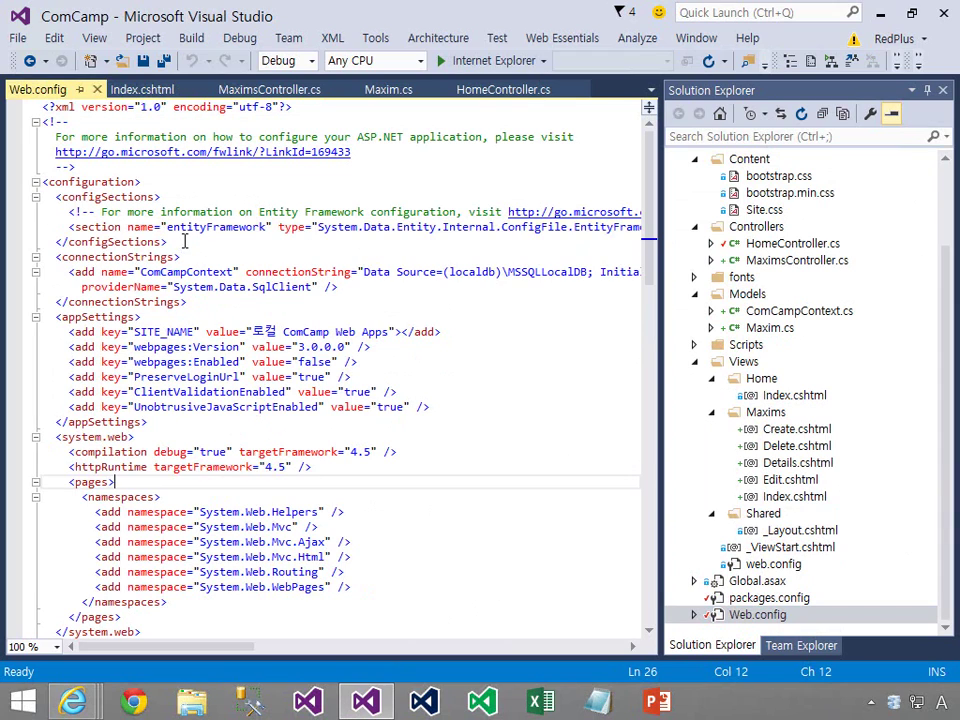
double_click(200, 274)
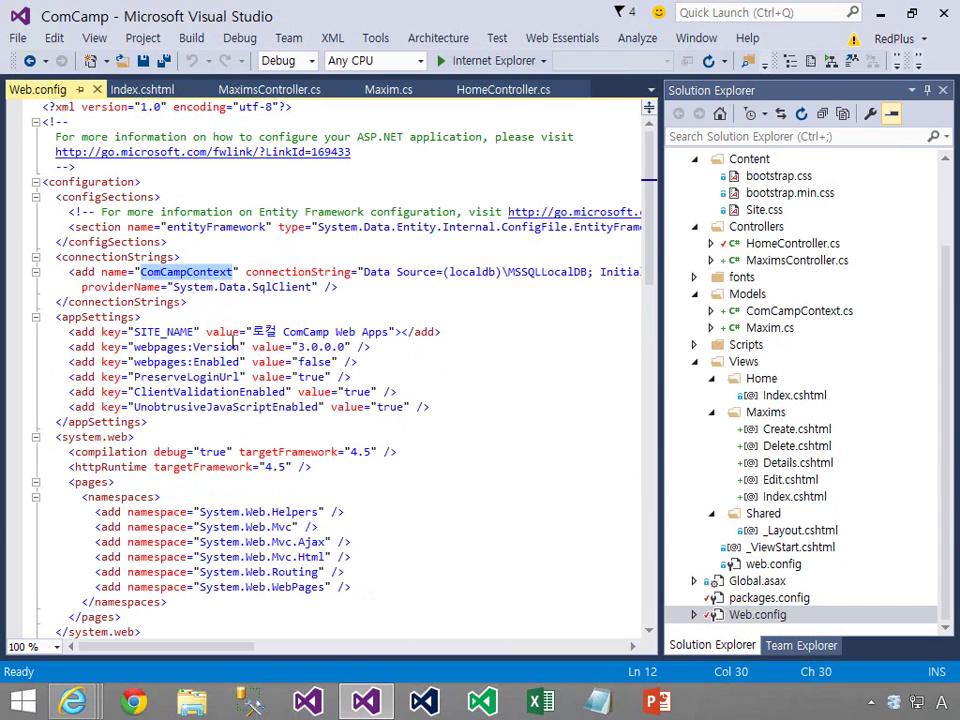
left_click(941, 90)
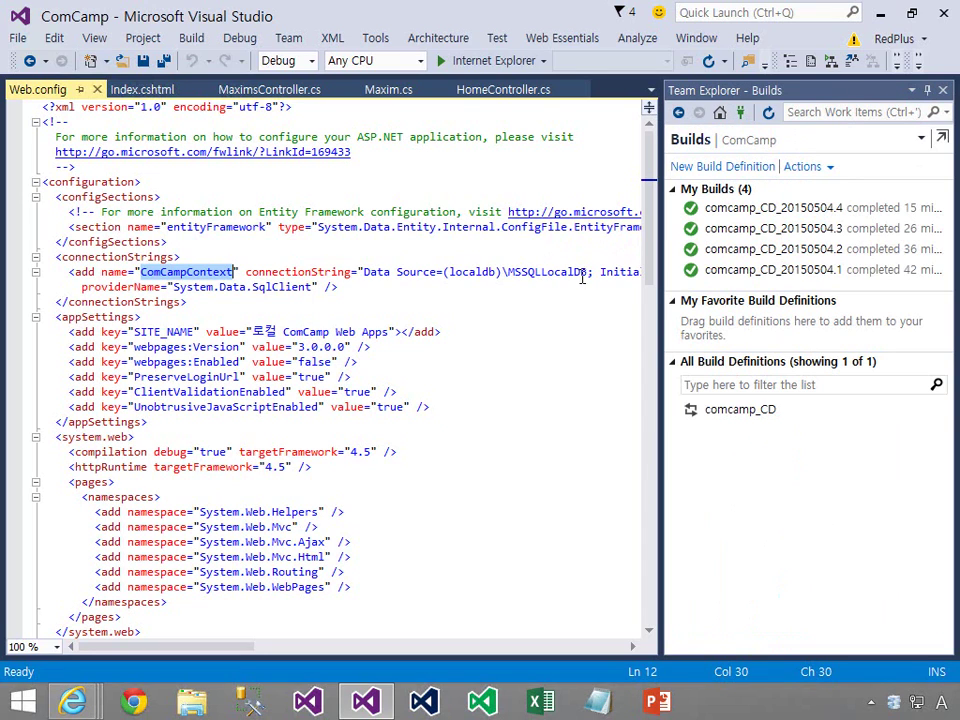
left_click_drag(588, 274, 449, 274)
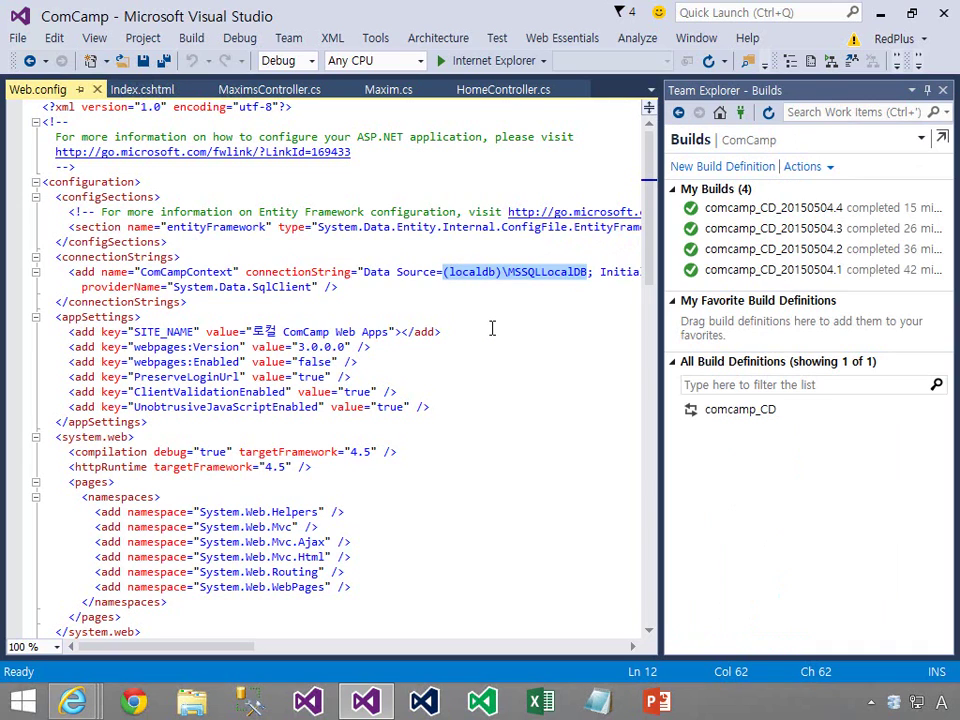
left_click(942, 90)
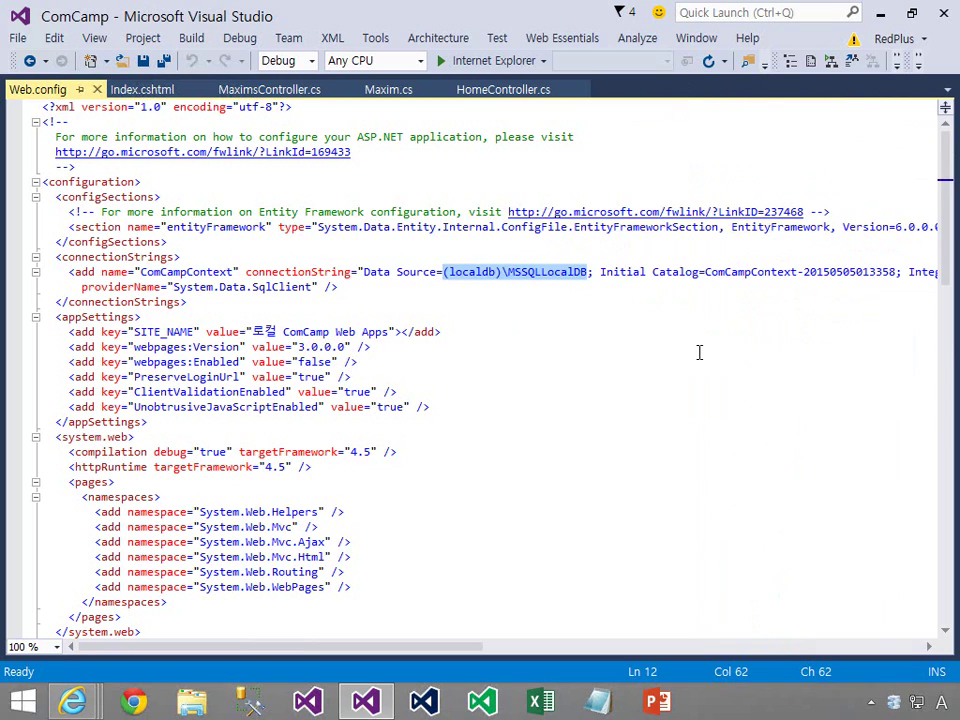
Step: Open SQL Server Object Explorer and connect to the (localdb)\MSSQLLocalDB server
left_click(95, 38)
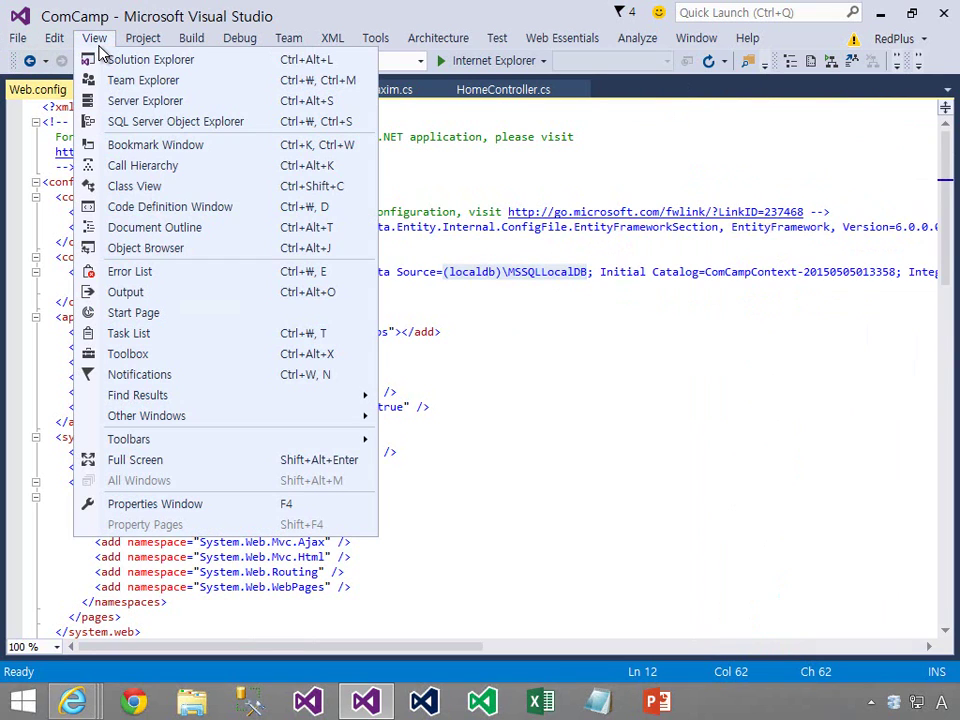
left_click(244, 122)
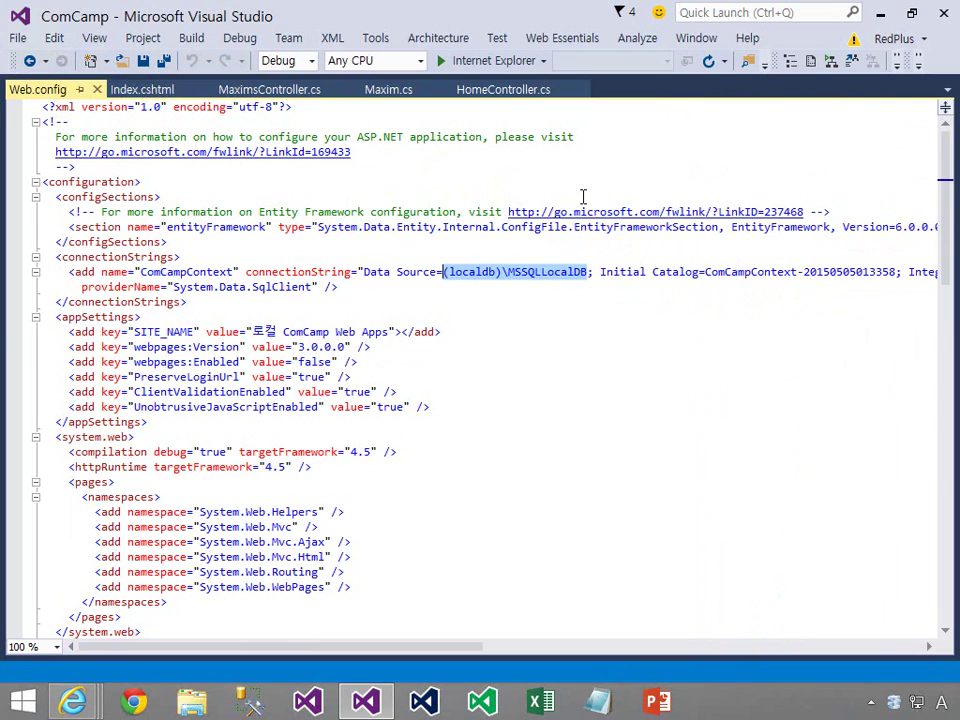
left_click(732, 132)
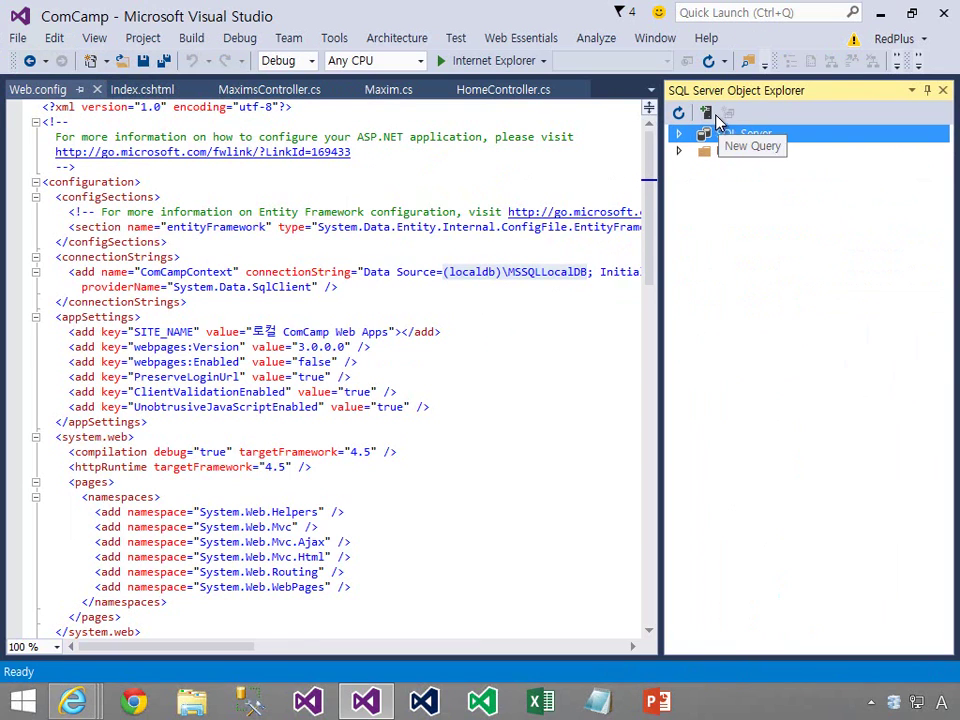
left_click(706, 112)
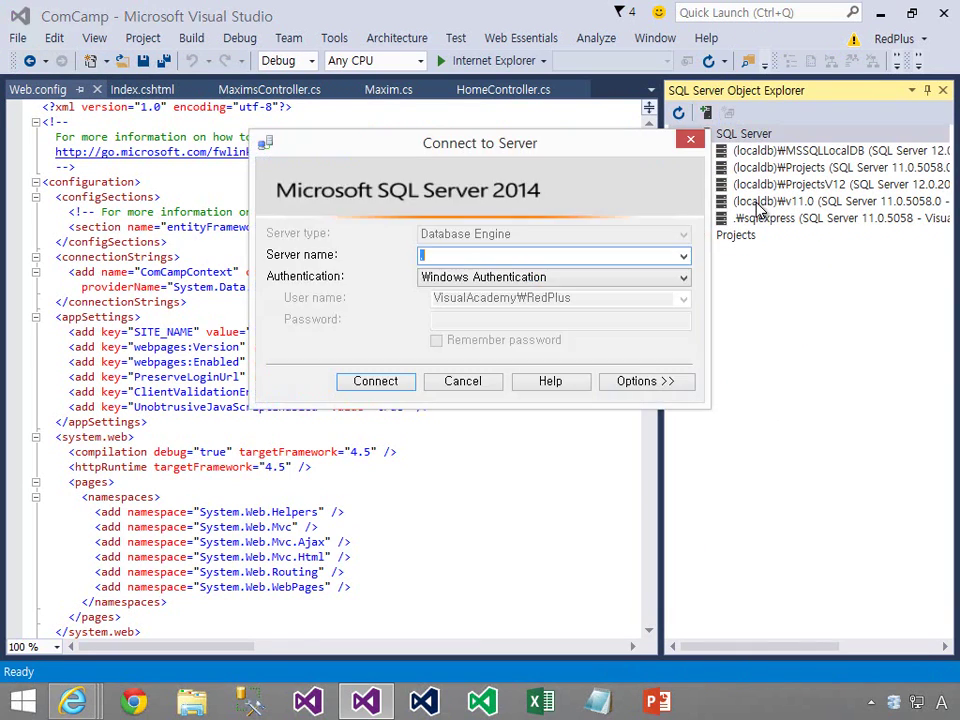
type("(localdb)\\MSSQLLocalDB")
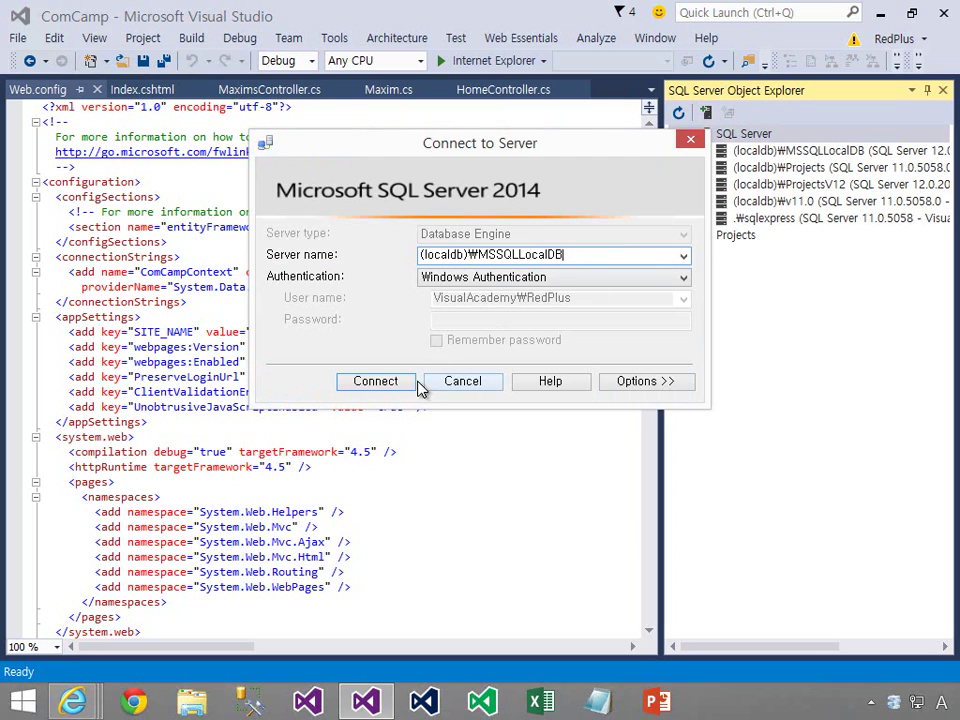
left_click(399, 386)
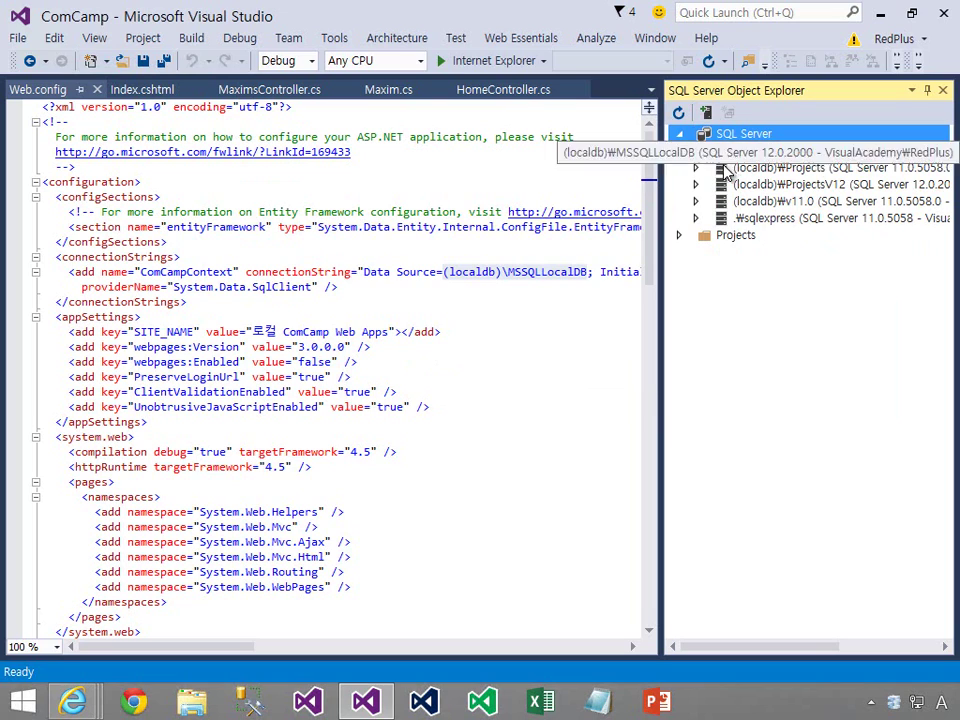
Step: Expand Databases > ComCampContext > Tables > dbo.Maxims down to its Columns
left_click(697, 152)
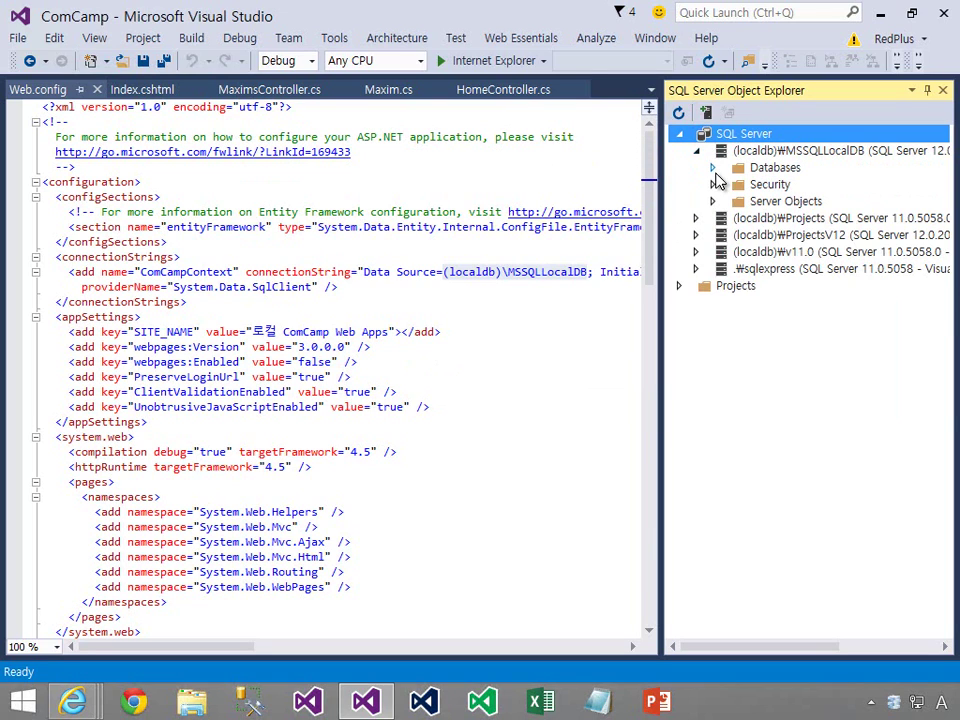
left_click(713, 168)
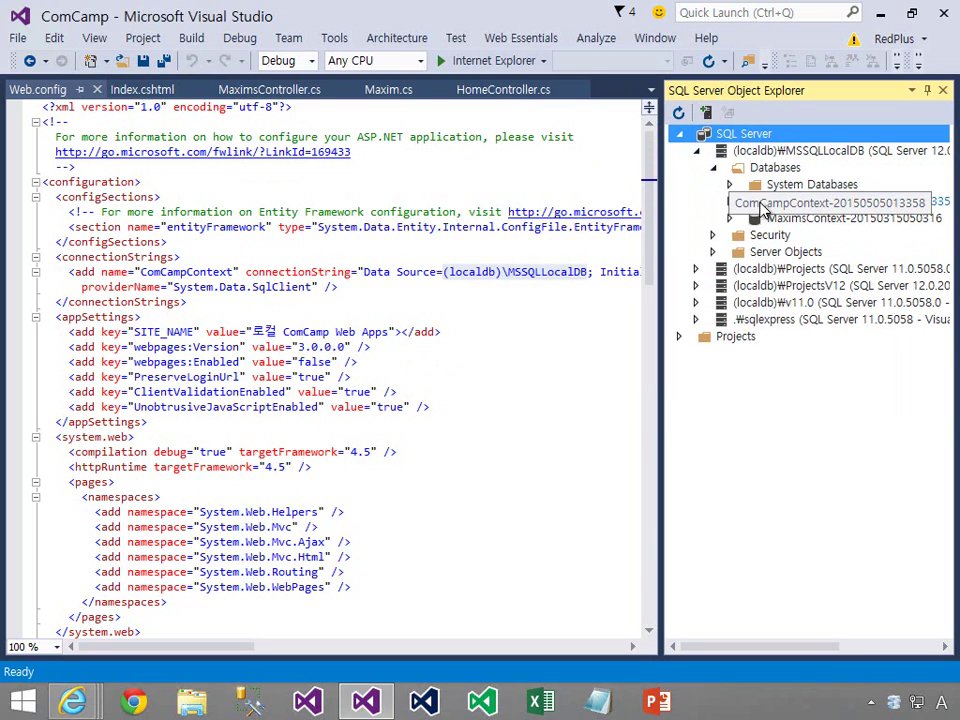
left_click(730, 201)
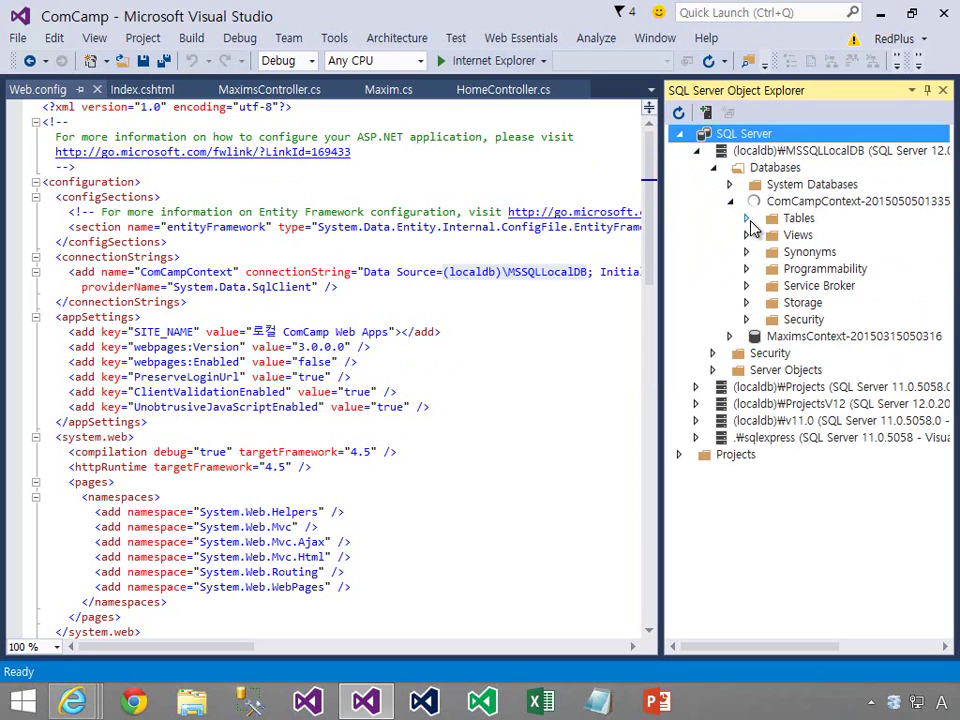
left_click(747, 219)
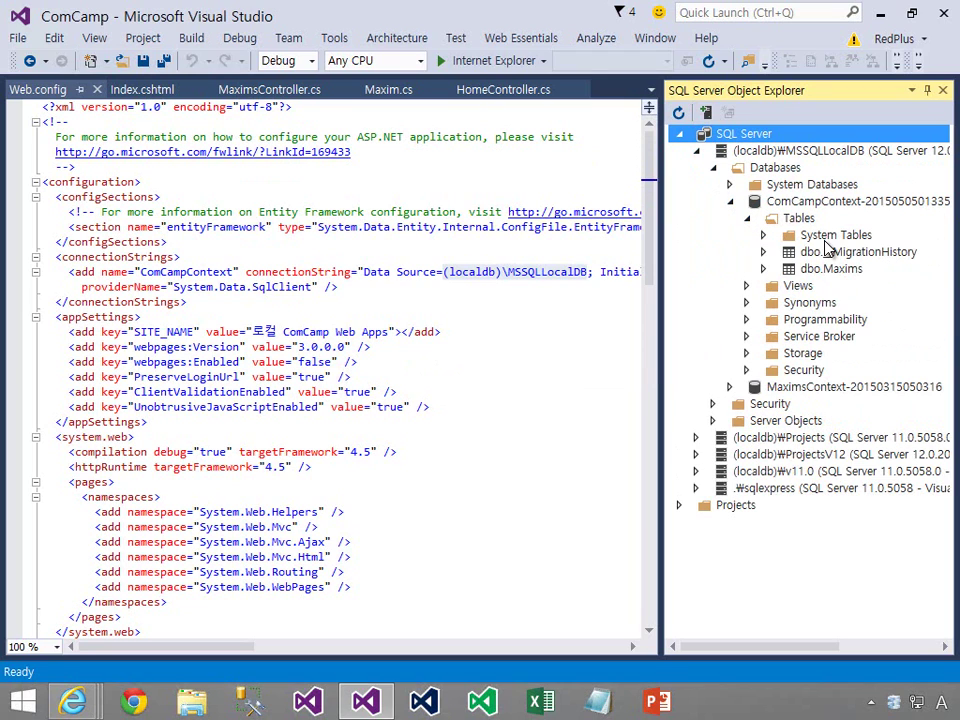
left_click(764, 270)
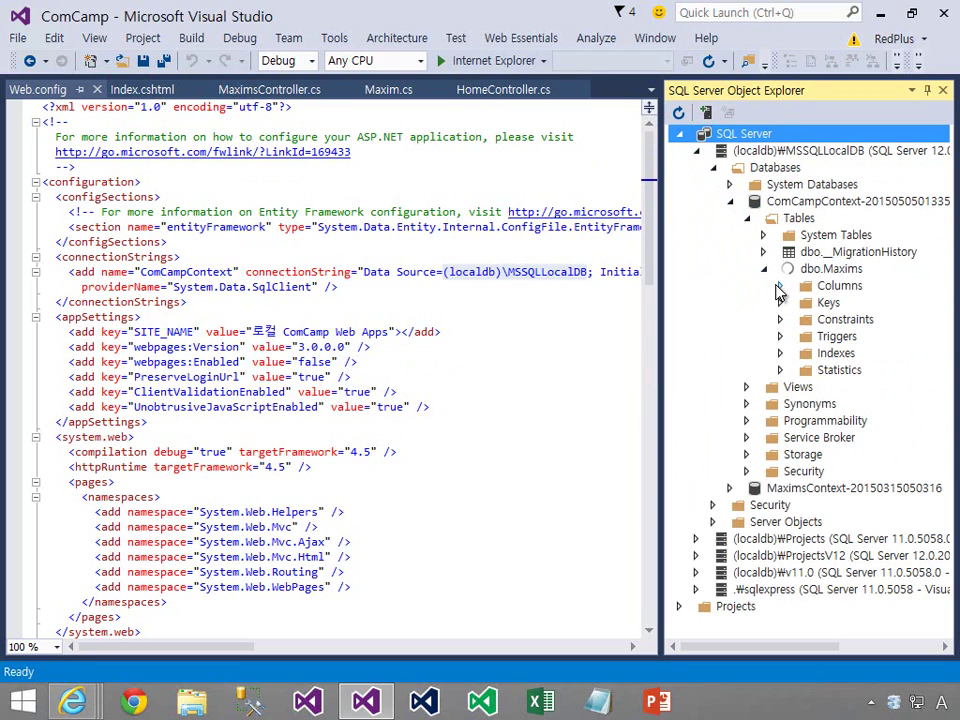
left_click(780, 287)
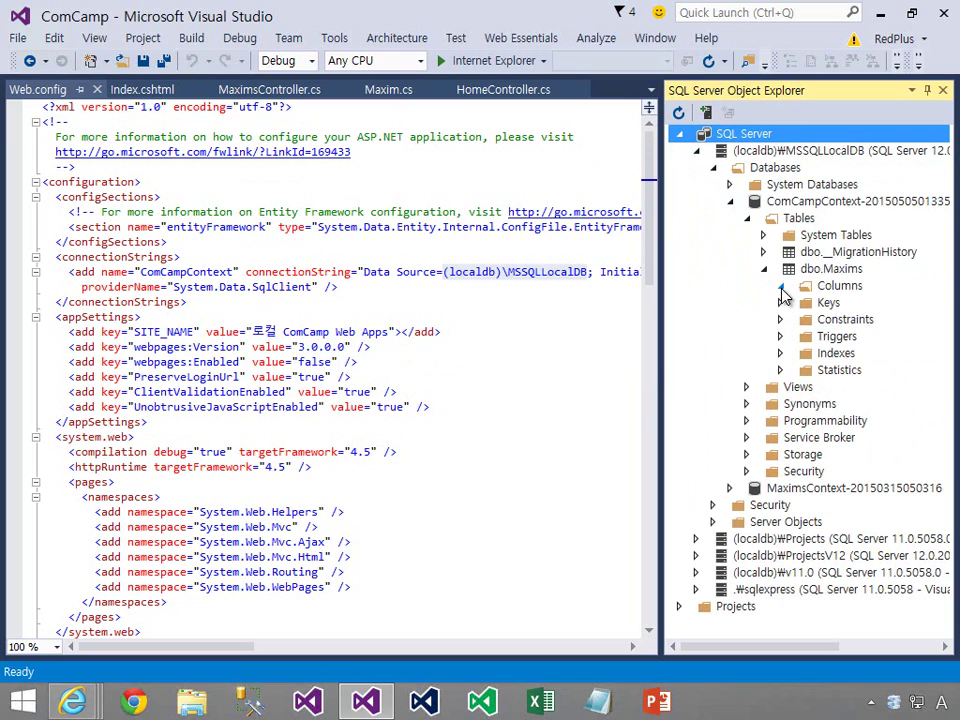
Step: View the two rows stored in dbo.Maxims, then close the data tab
right_click(858, 270)
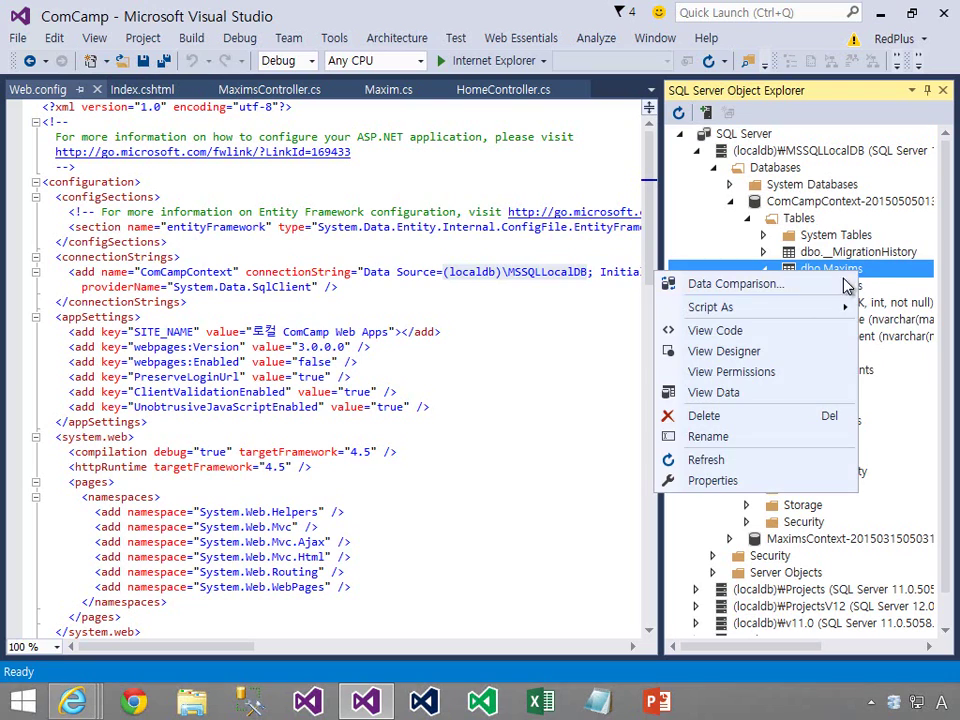
left_click(765, 393)
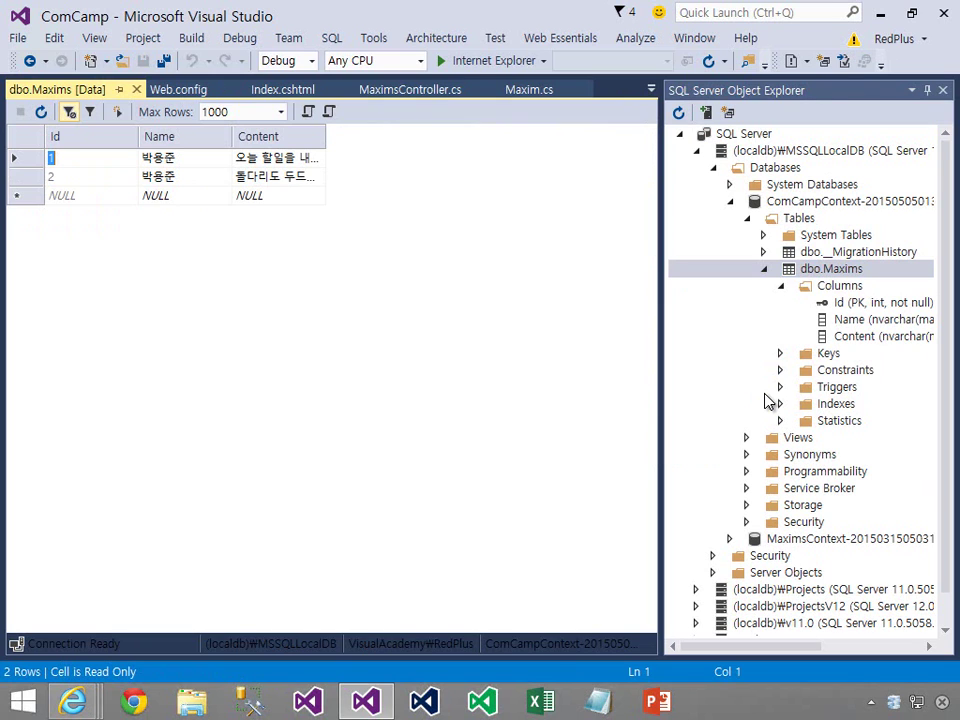
left_click(136, 89)
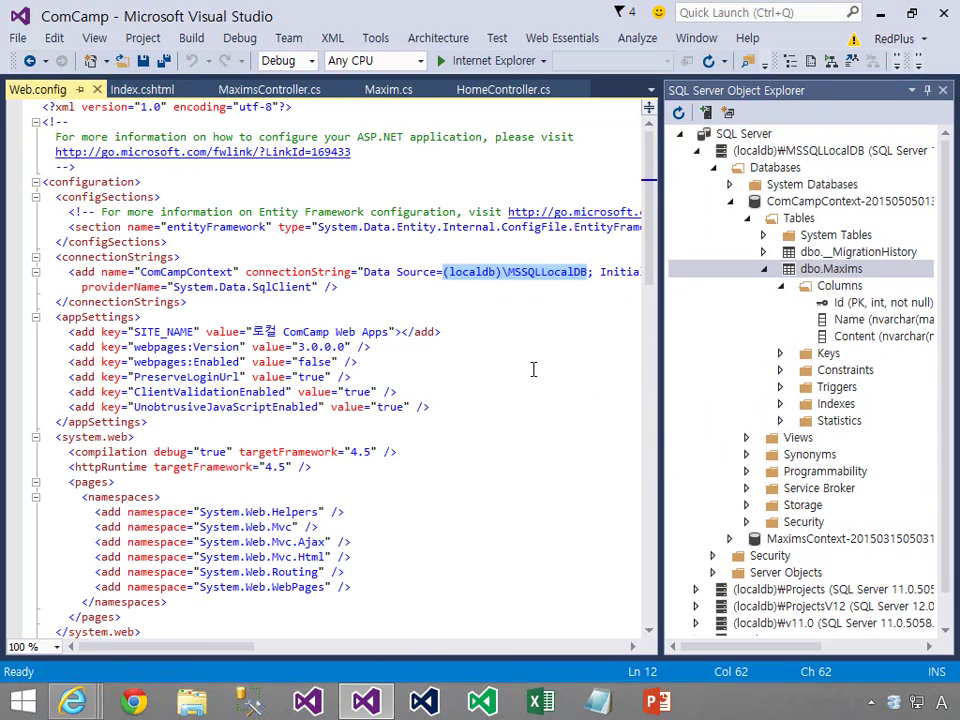
Step: Check the ComCampContext name in Web.config, collapse the database and close SQL Server Object Explorer
left_click(474, 319)
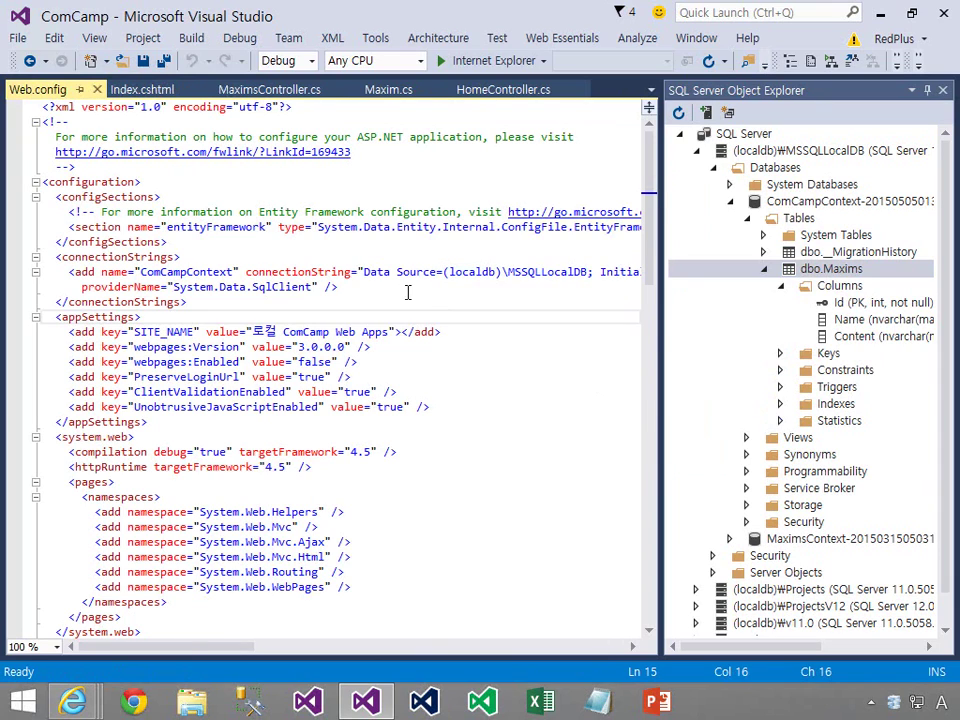
double_click(201, 275)
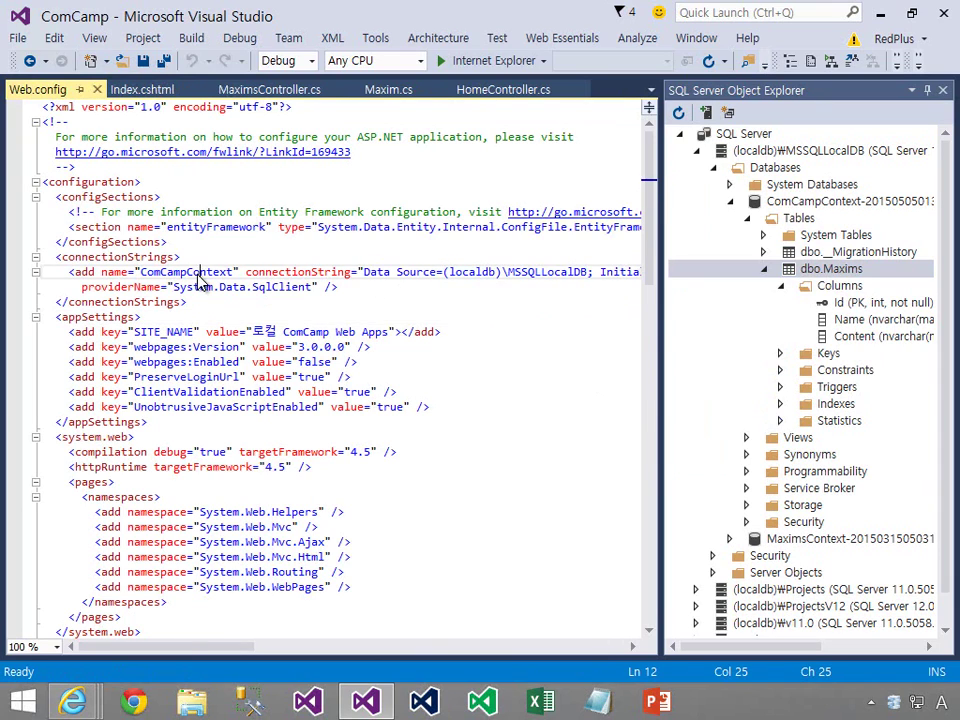
left_click(274, 314)
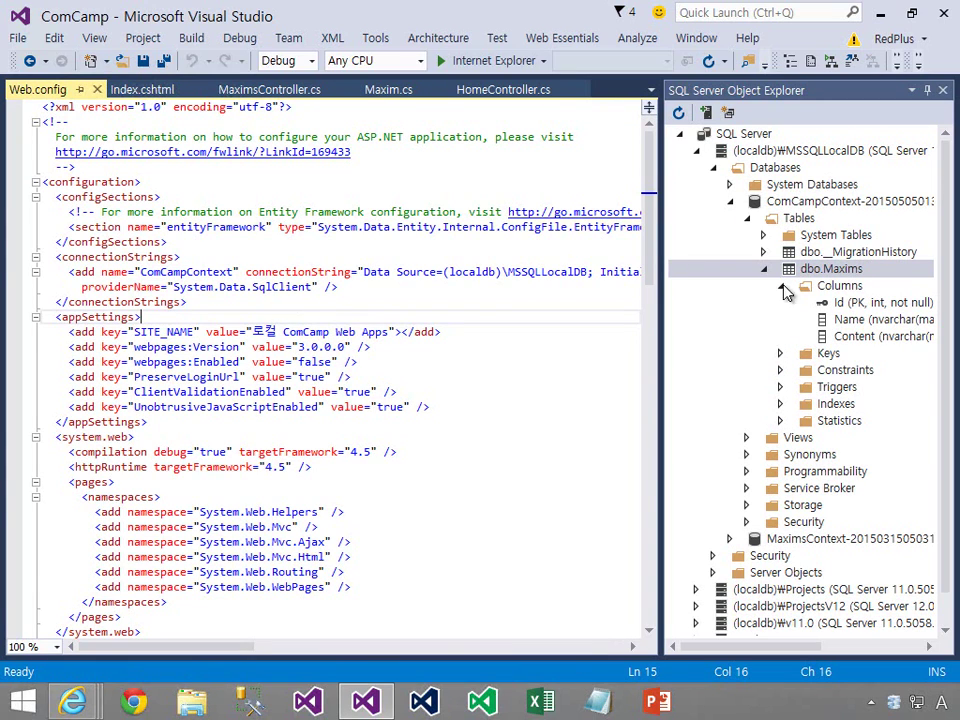
left_click(733, 203)
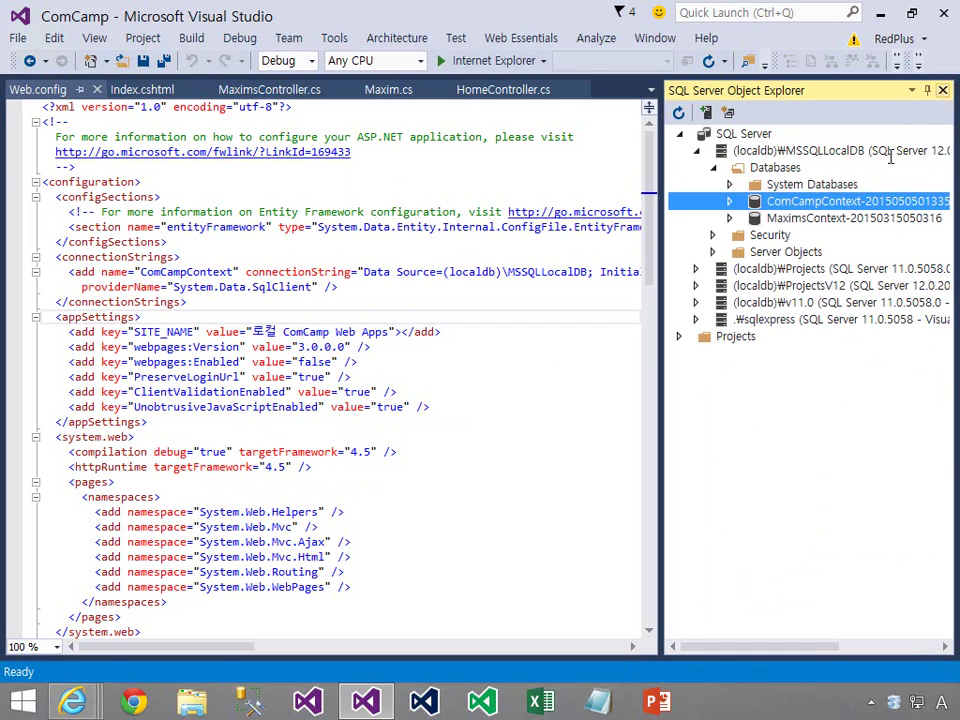
left_click(941, 90)
key("Down")
key("Down")
key("Down")
key("Down")
key("End")
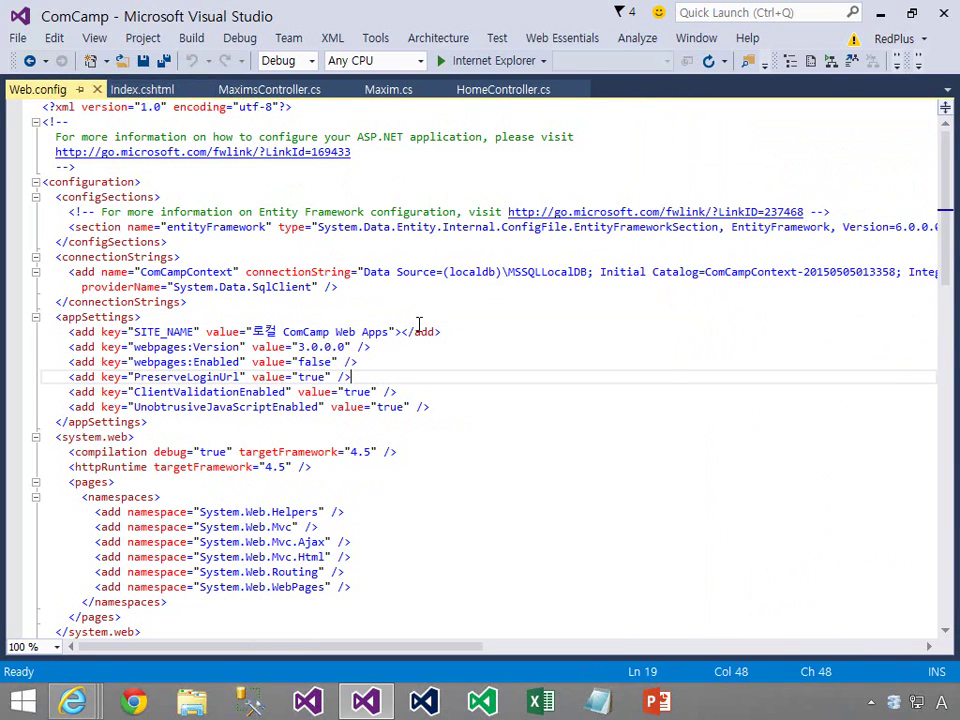
Step: View Views/Maxims/Index.cshtml in Internet Explorer at localhost:1531, showing both saved maxims
left_click(419, 322)
key("ctrl+alt+l")
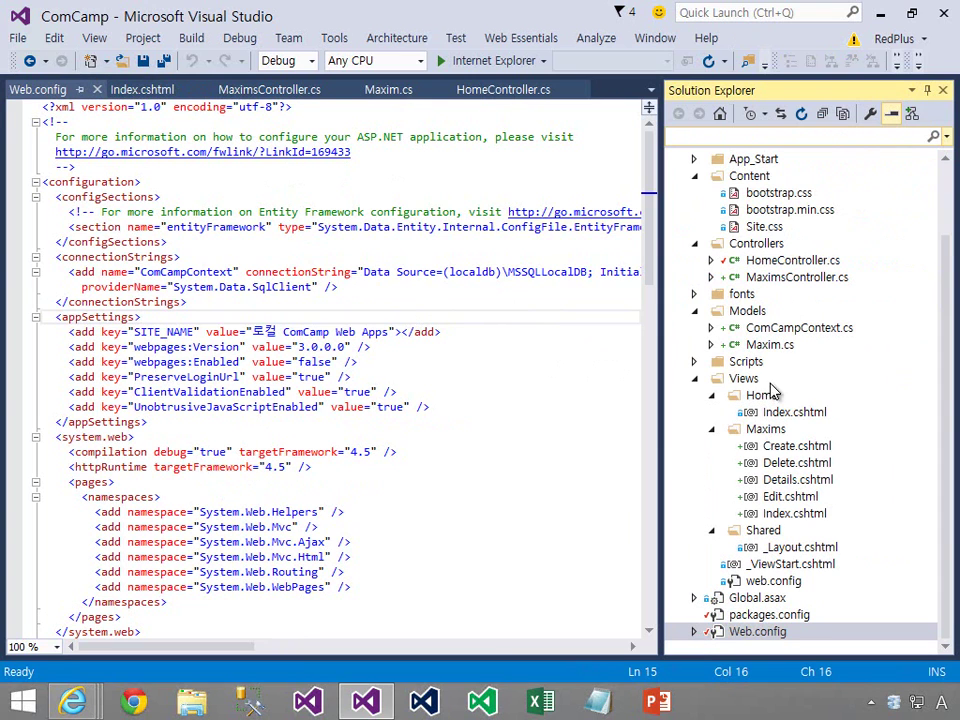
right_click(790, 515)
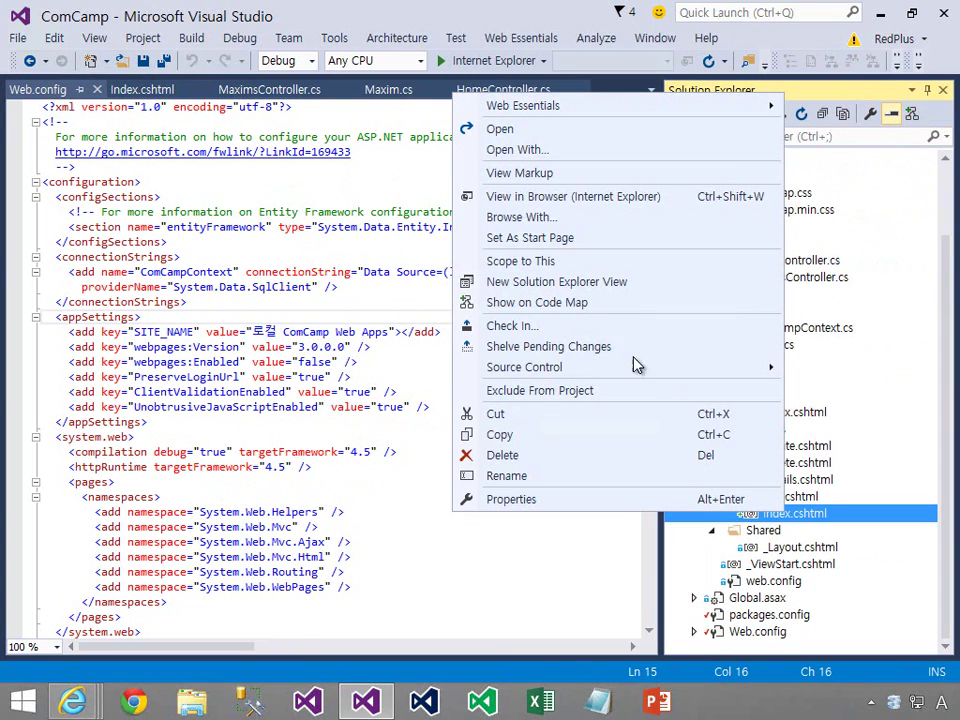
left_click(574, 197)
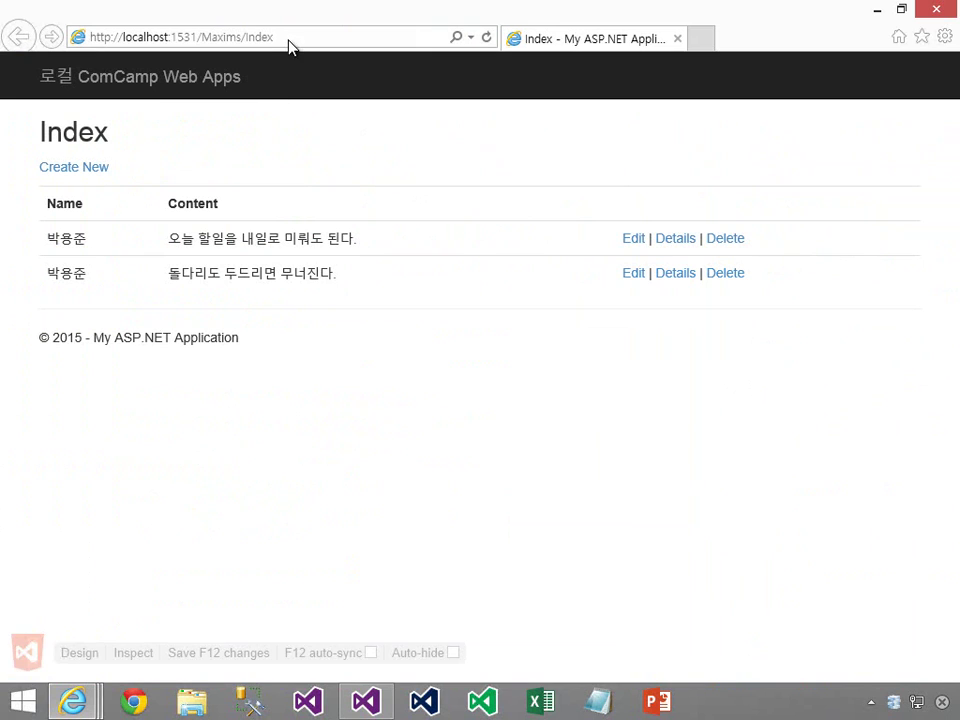
left_click(289, 37)
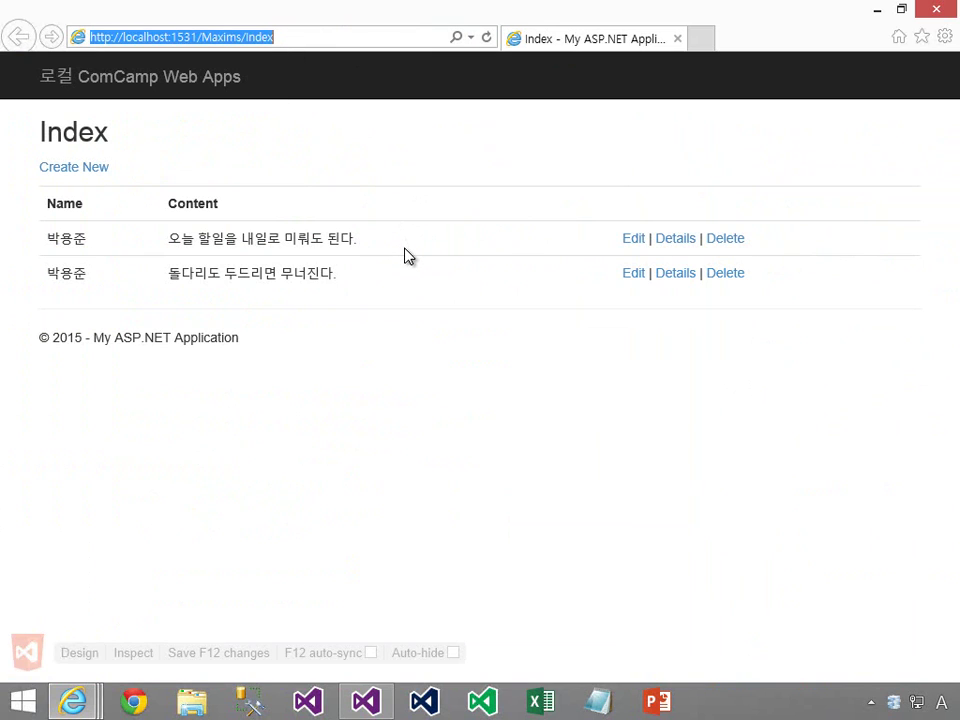
left_click(548, 428)
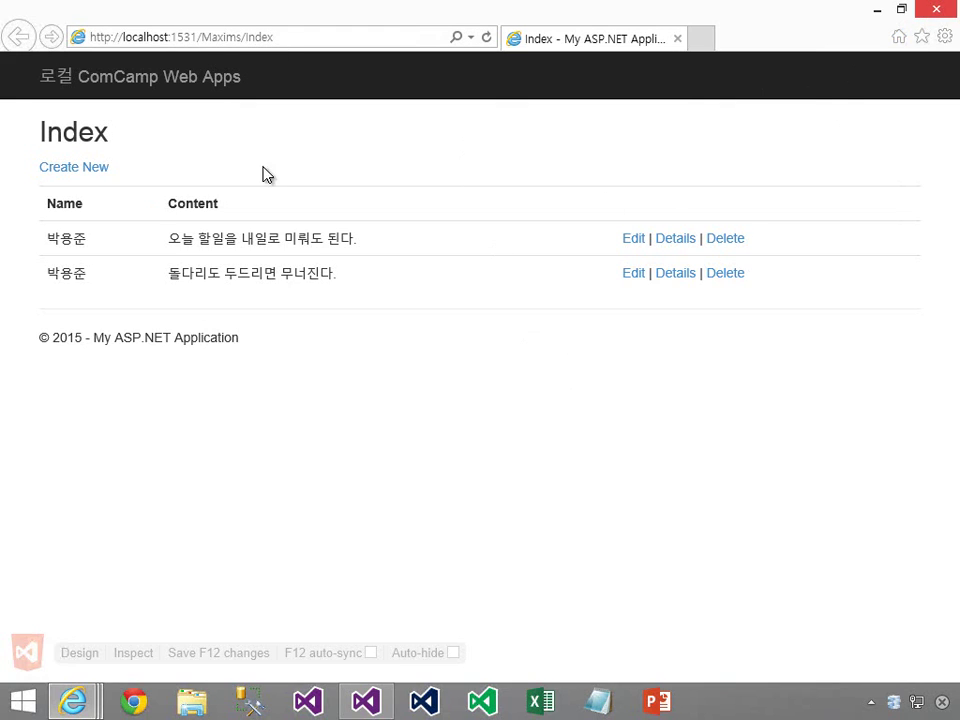
Step: Close Internet Explorer and close all open documents in Visual Studio
left_click(934, 11)
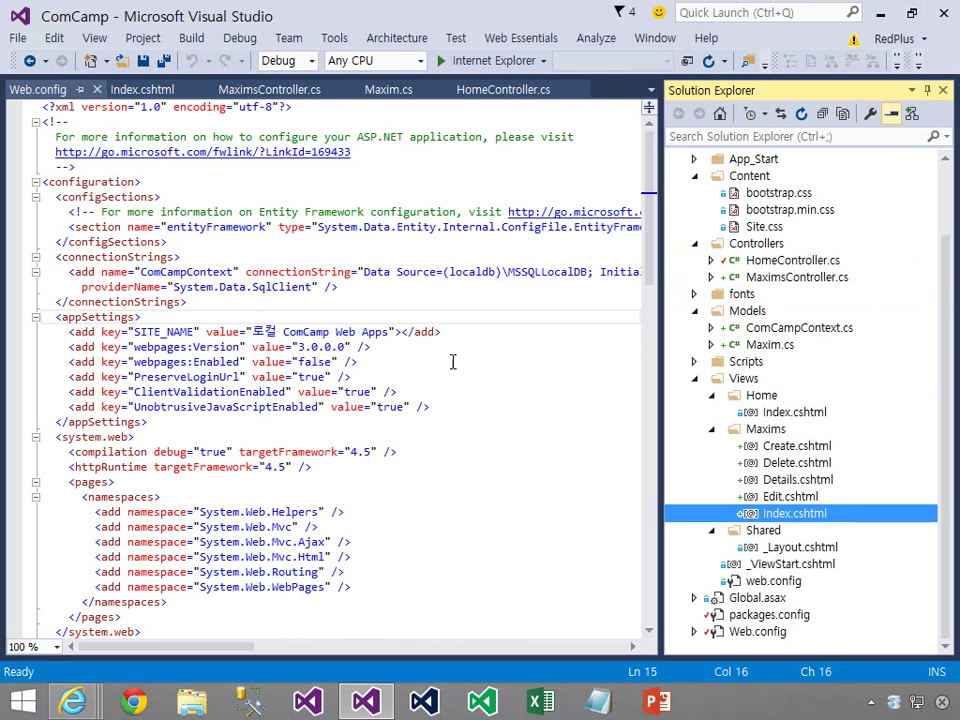
left_click(422, 416)
left_click(706, 42)
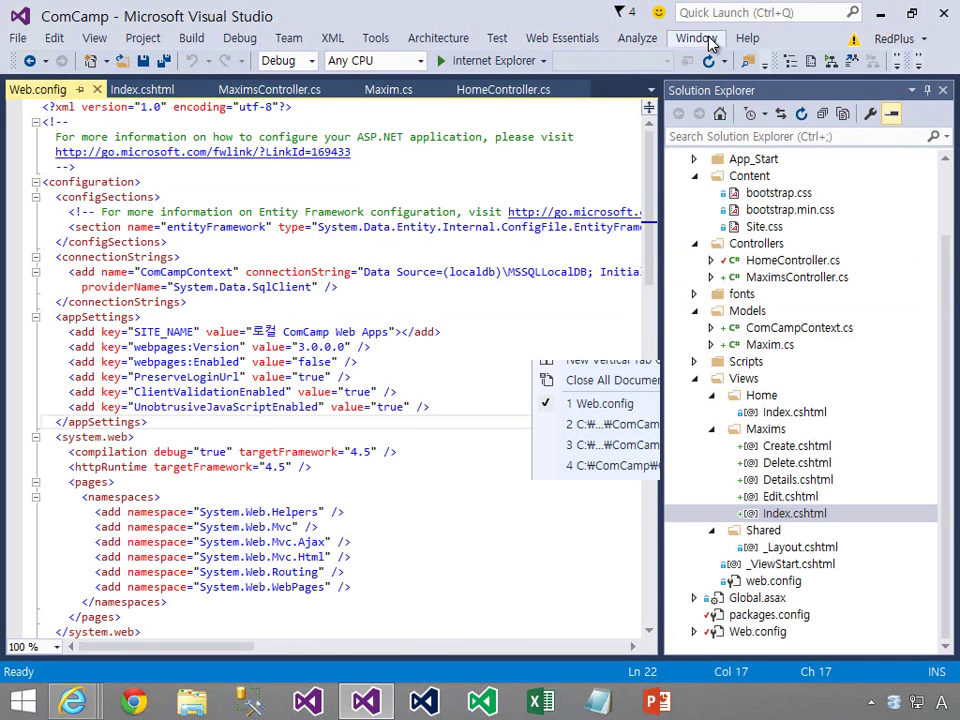
left_click(578, 380)
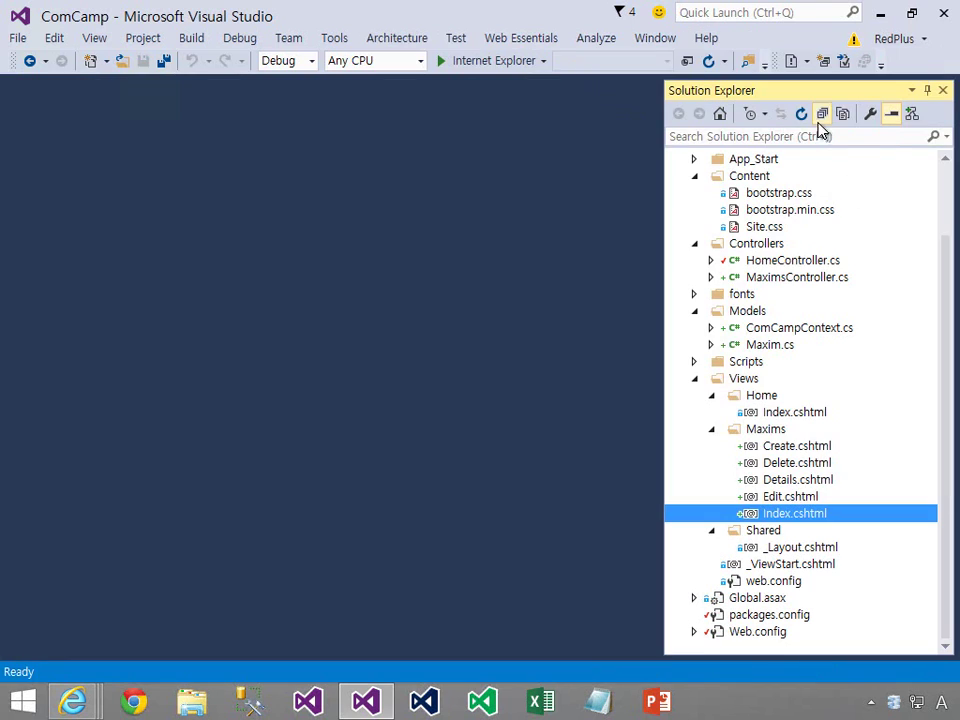
Step: Rebuild the ComCamp solution and bring up its 35 pending changes for check-in
left_click(943, 193)
left_click(823, 160)
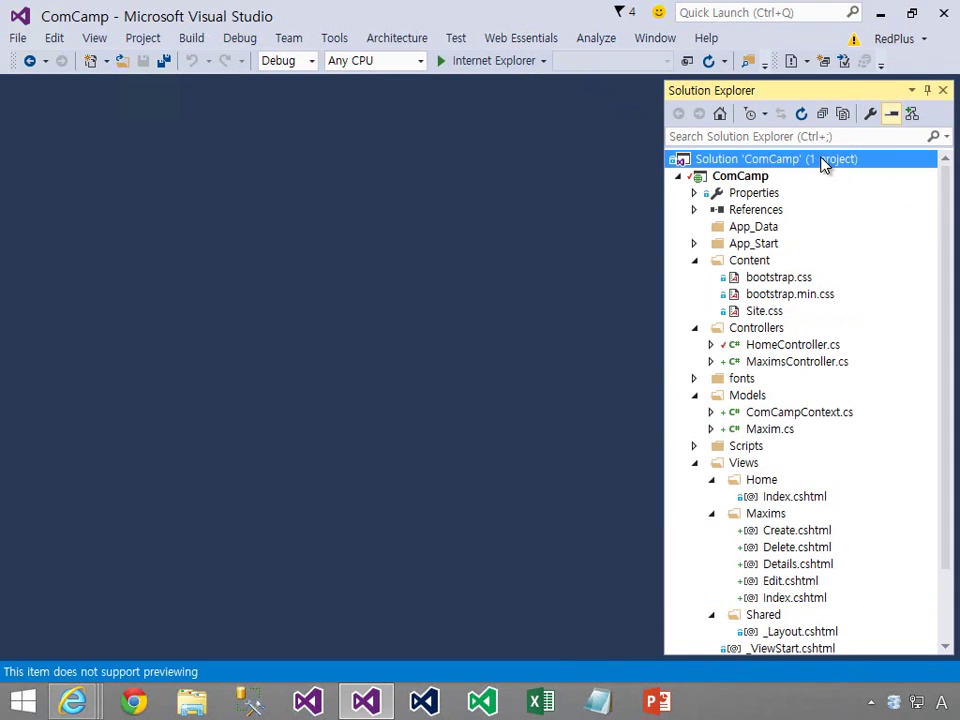
right_click(821, 159)
left_click(540, 192)
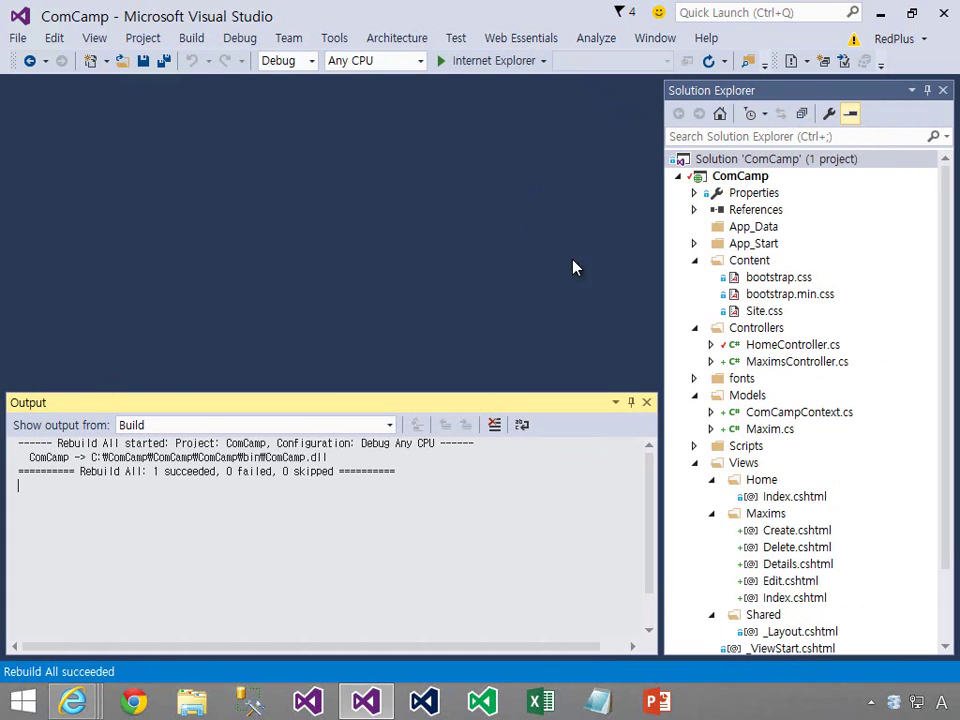
right_click(853, 159)
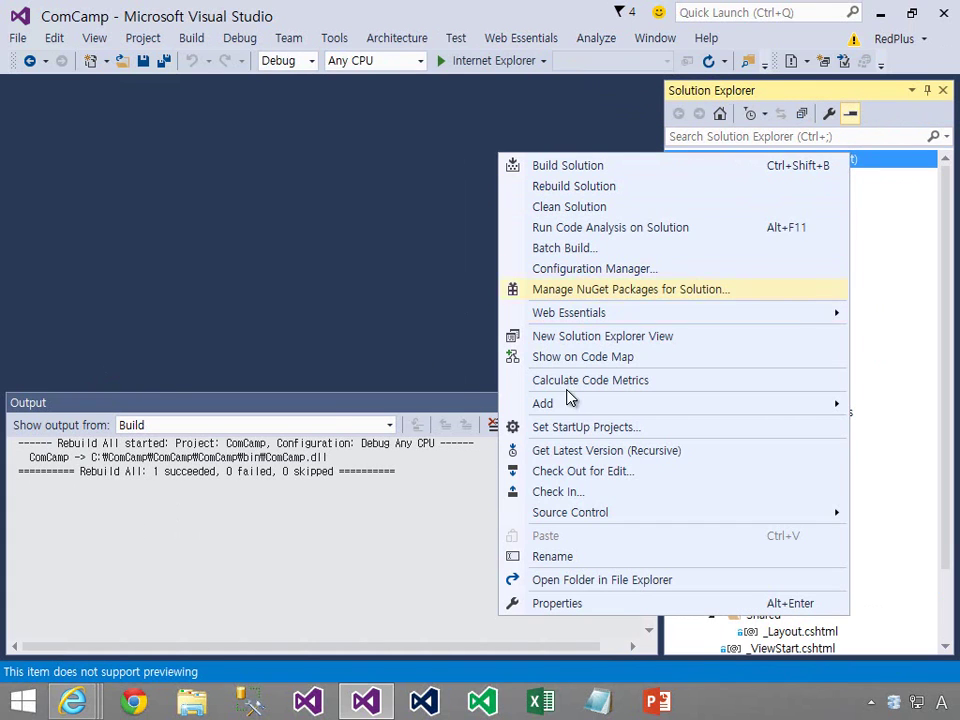
left_click(630, 491)
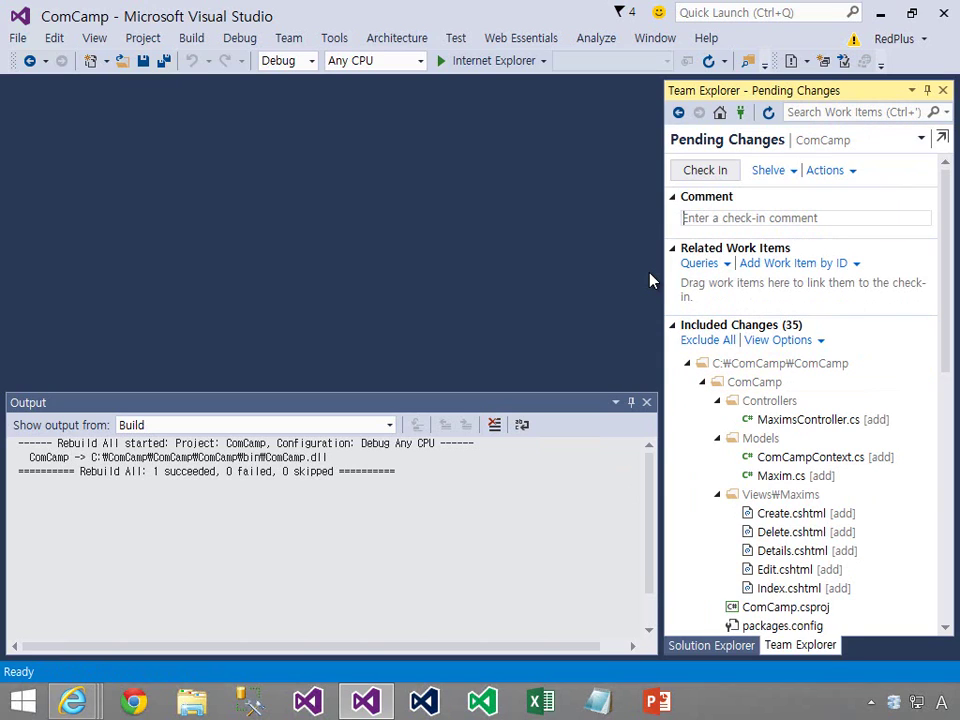
Step: Check in the 35 changes with the comment 'EF Code First + Scaffolding에 의한 CRUD 기능 데모'
type("EF C")
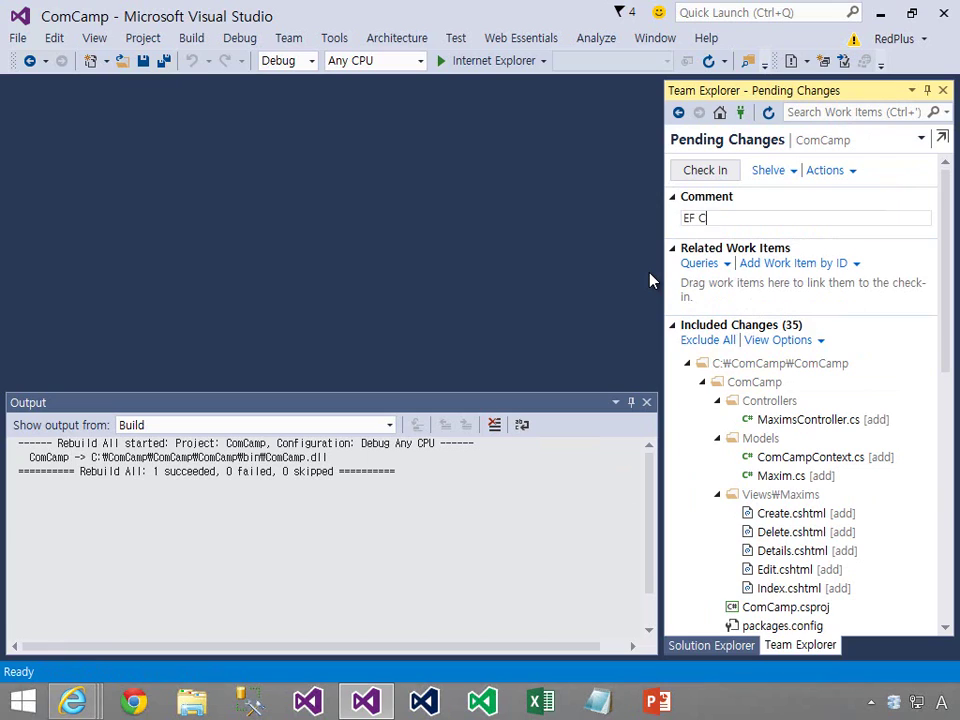
type("ode First + Scaffolding")
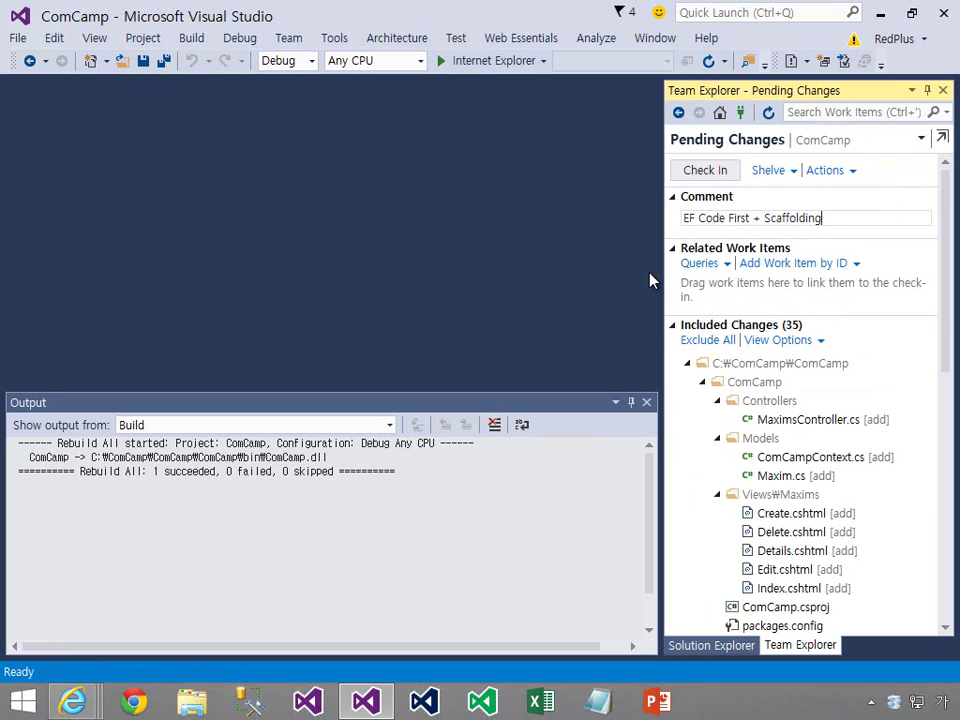
type("에 의한 CRUD ")
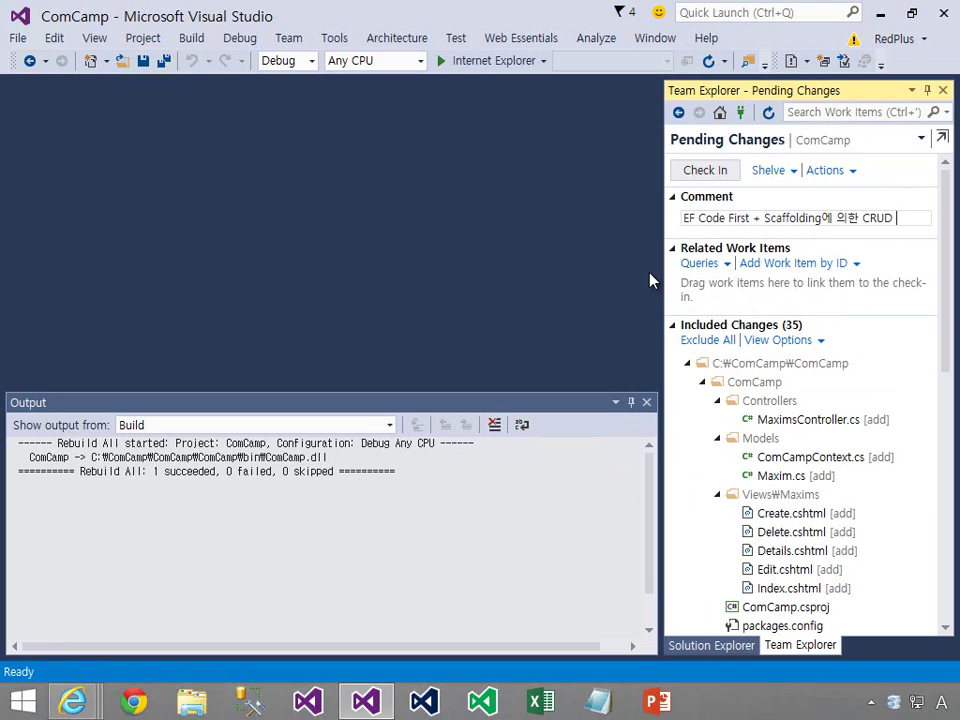
type("기능 데")
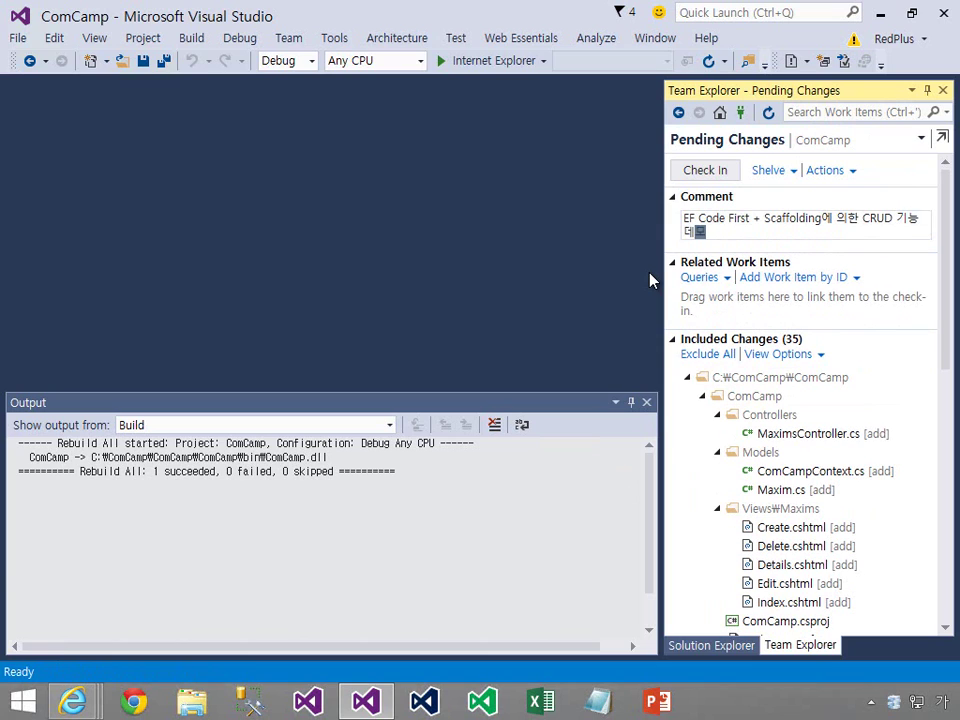
type("모")
left_click(704, 172)
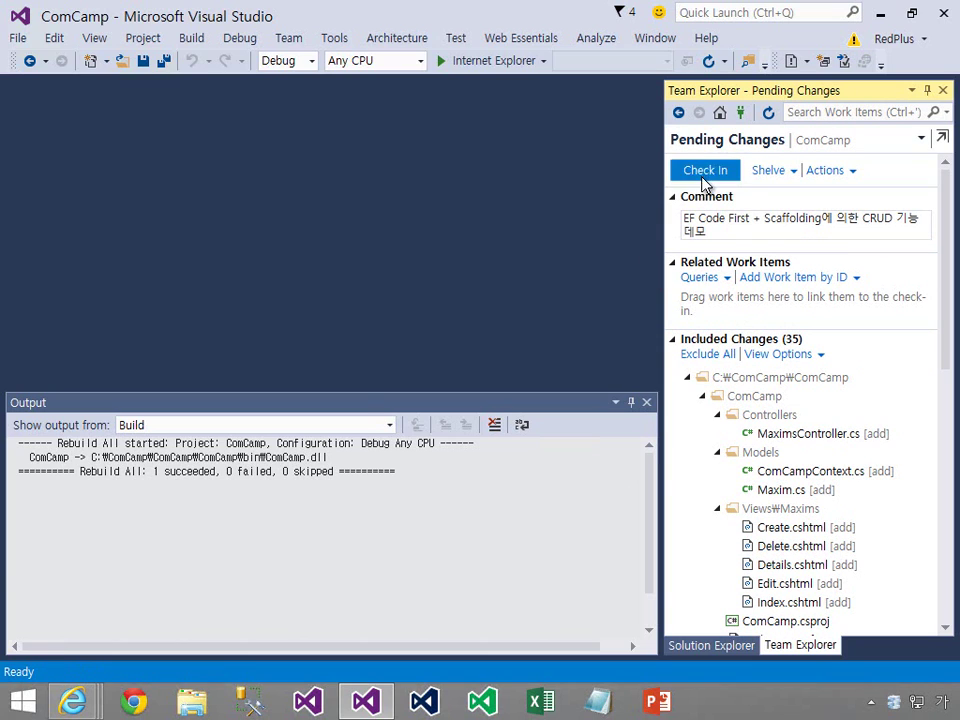
left_click(501, 386)
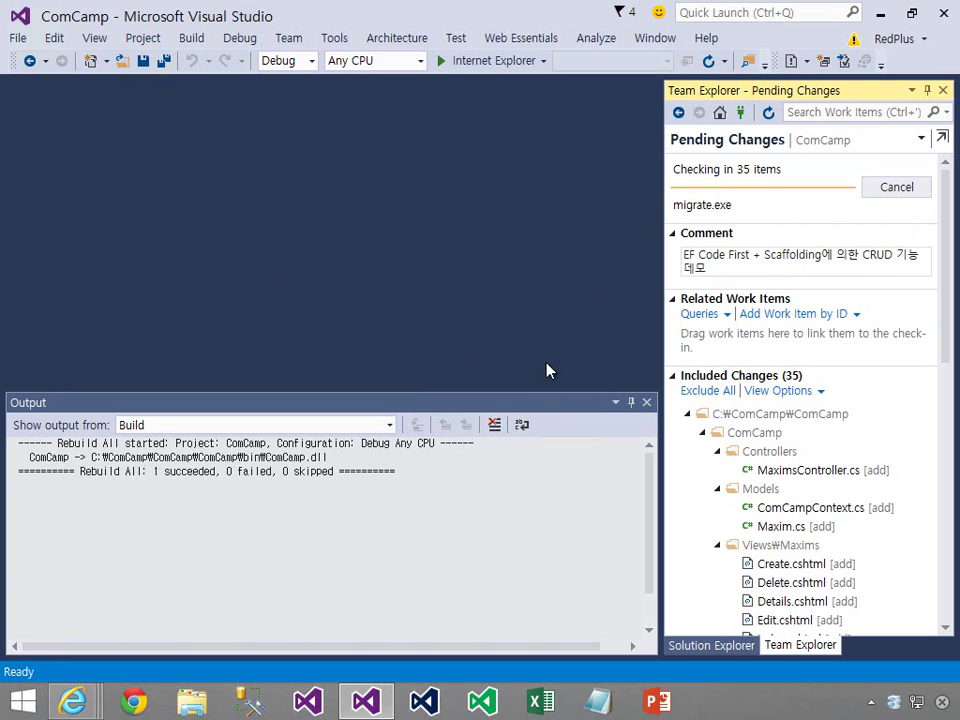
Step: Close the Output window, show Team Explorer's Builds list, and bring up the Azure dashboard
left_click(647, 403)
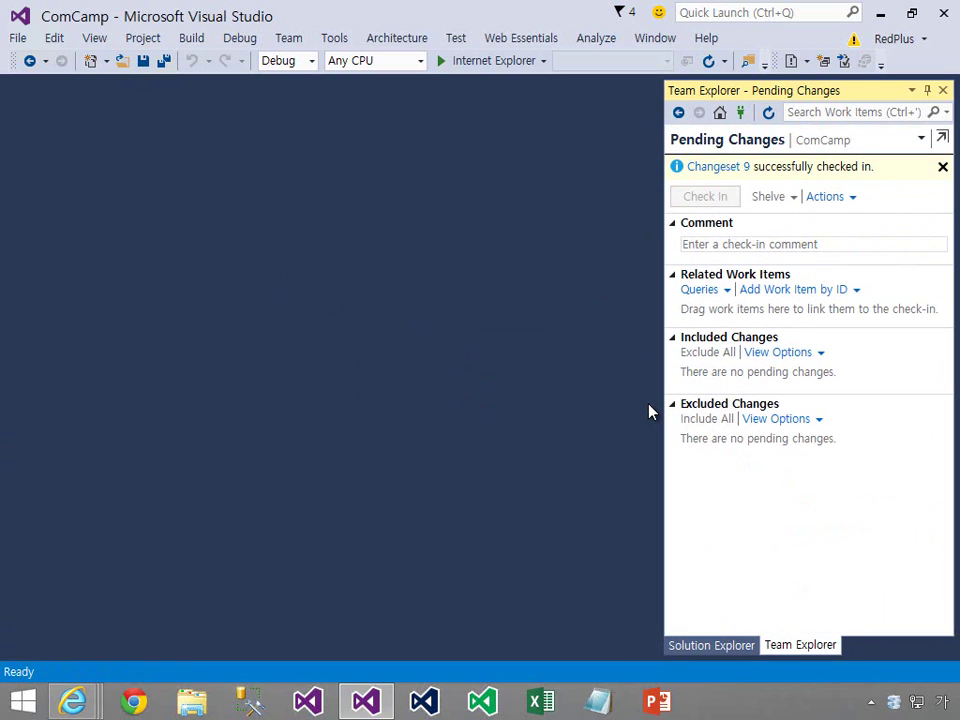
left_click(720, 114)
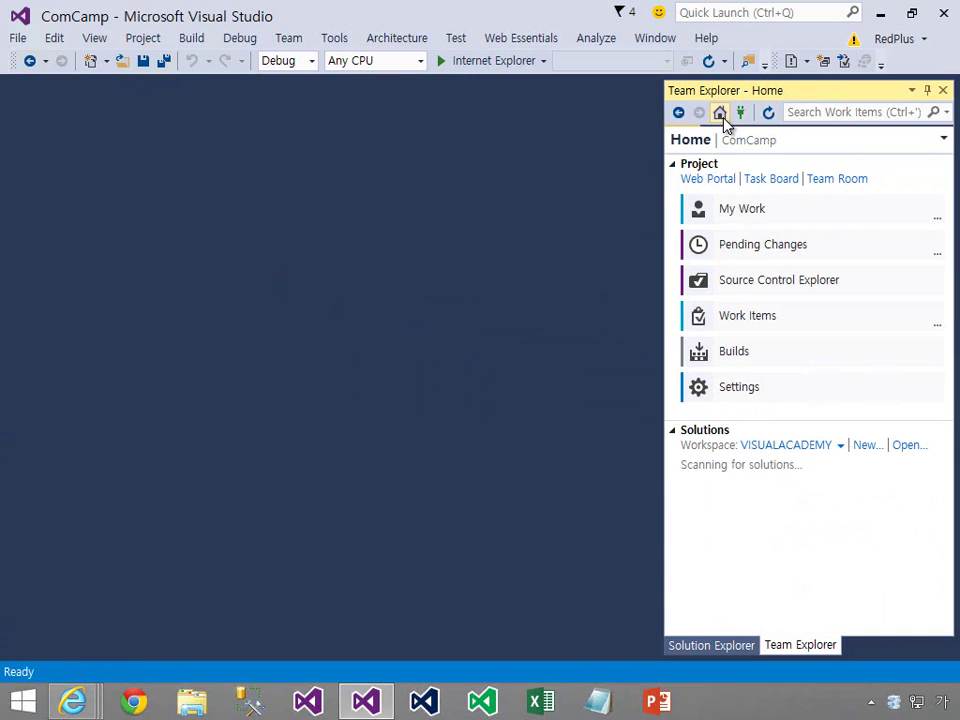
left_click(843, 358)
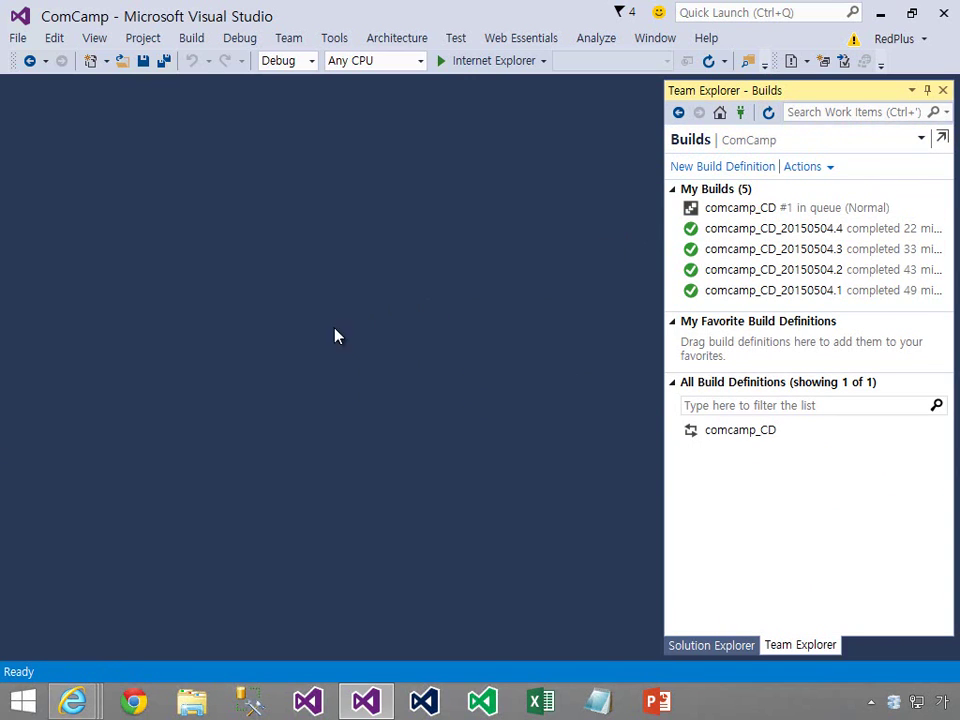
mouse_move(80, 702)
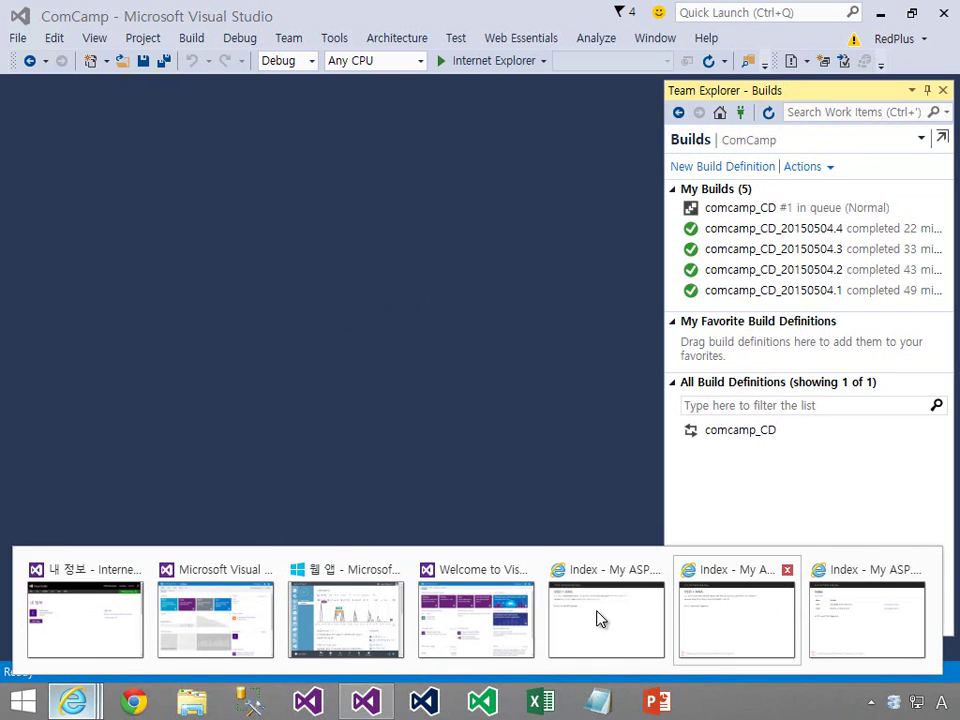
left_click(390, 640)
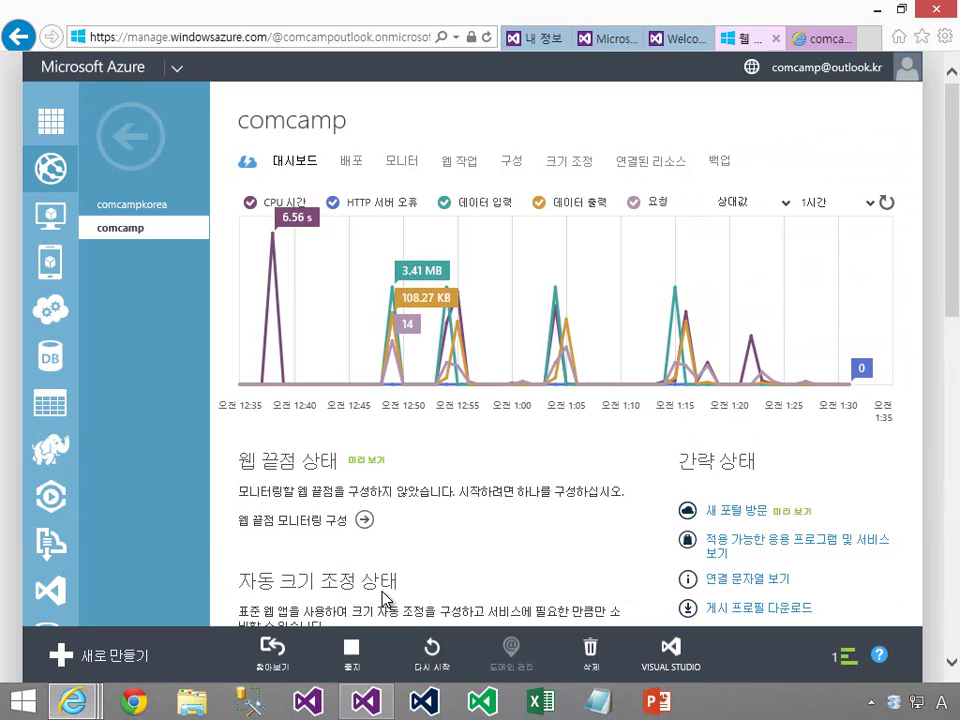
Step: Watch build comcamp_CD_20150504.5 finish and become the active deployment in comcamp's history
left_click(355, 174)
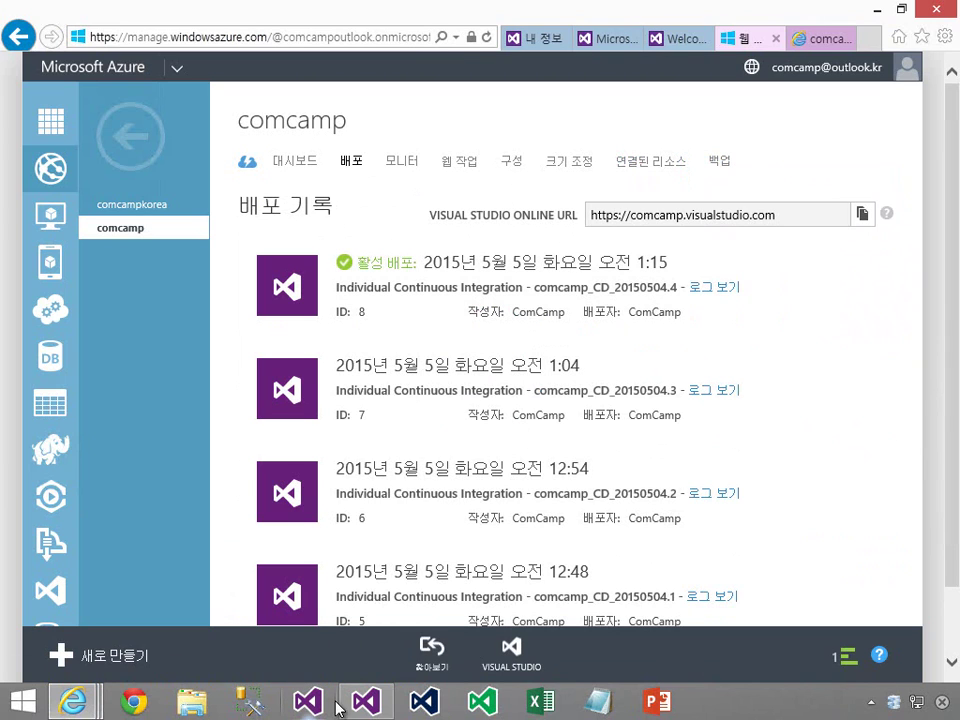
left_click(367, 701)
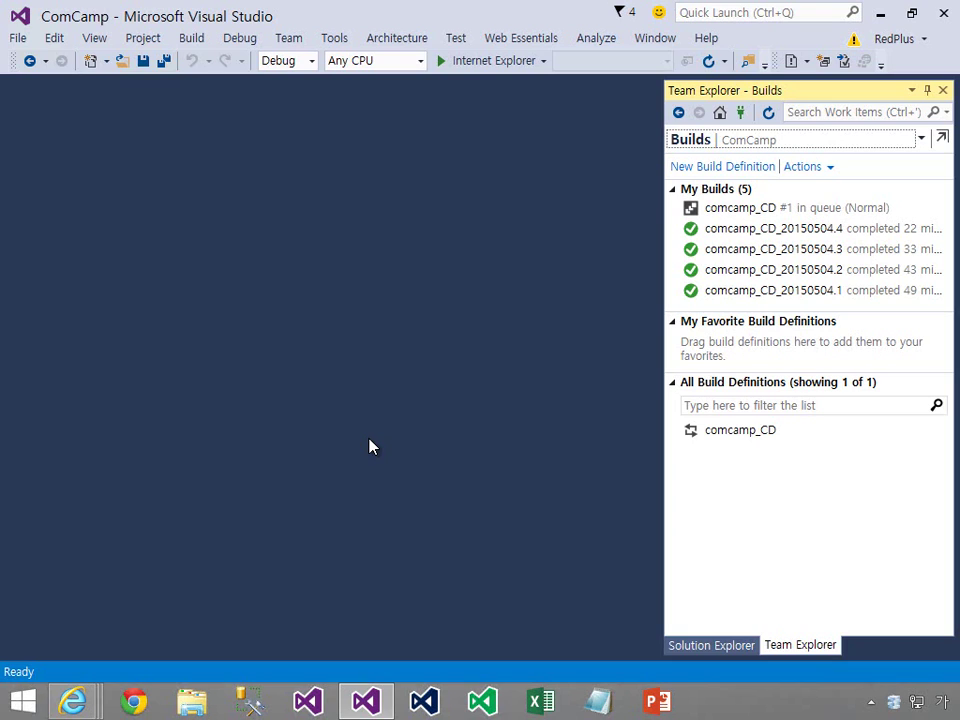
key("super")
key("super")
key("alt+Tab")
key("super+Left")
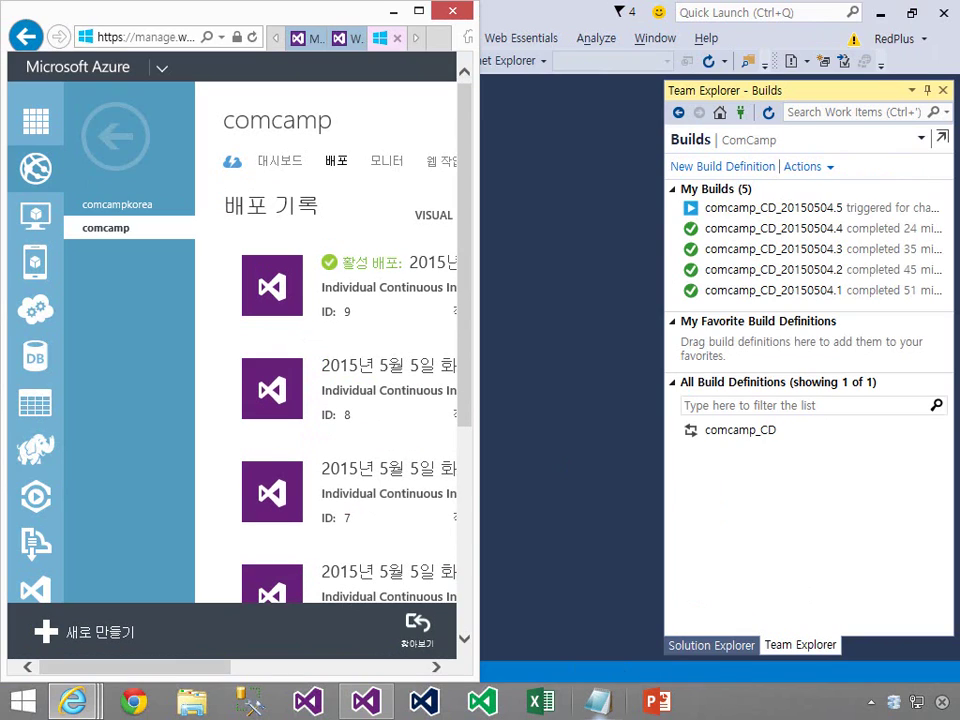
left_click(769, 112)
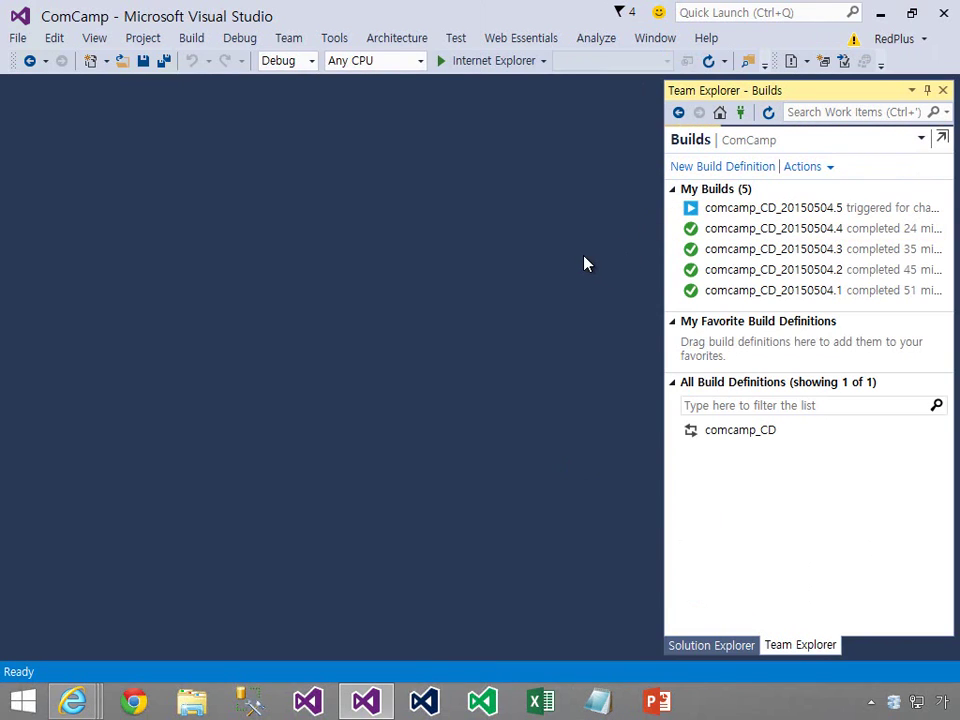
key("alt+Tab")
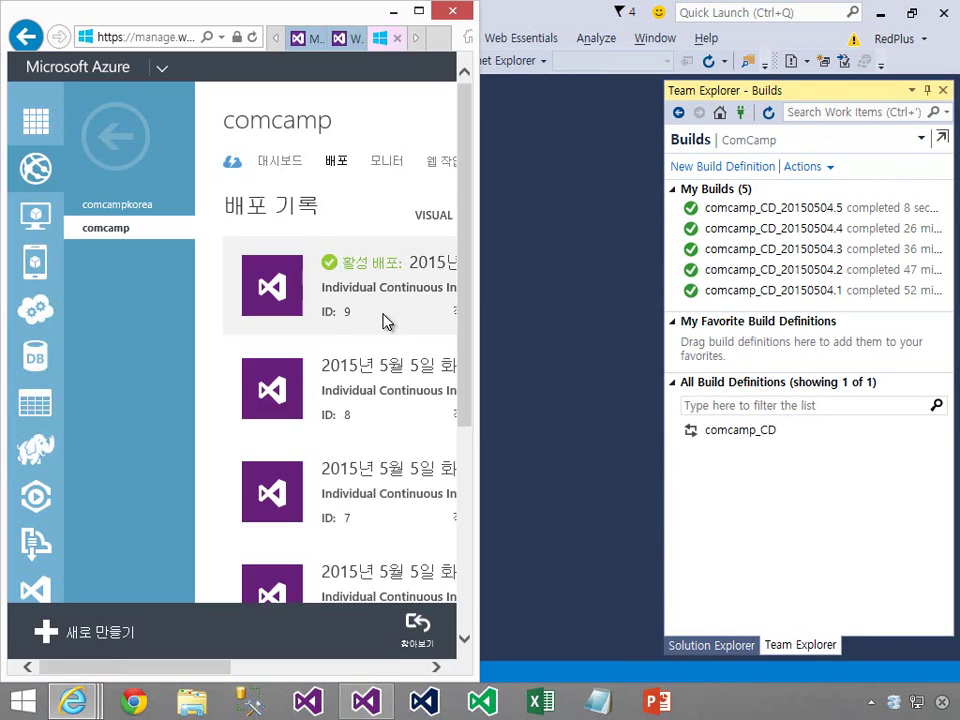
left_click(420, 11)
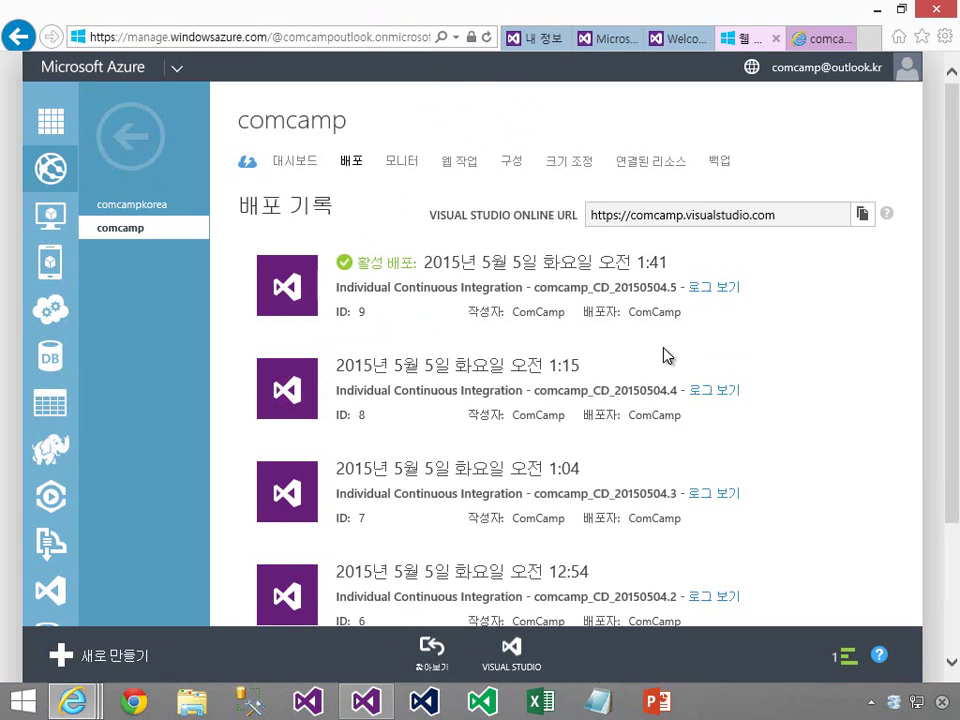
Step: Refresh comcamp.azurewebsites.net and load its Maxims/Index page
left_click(806, 42)
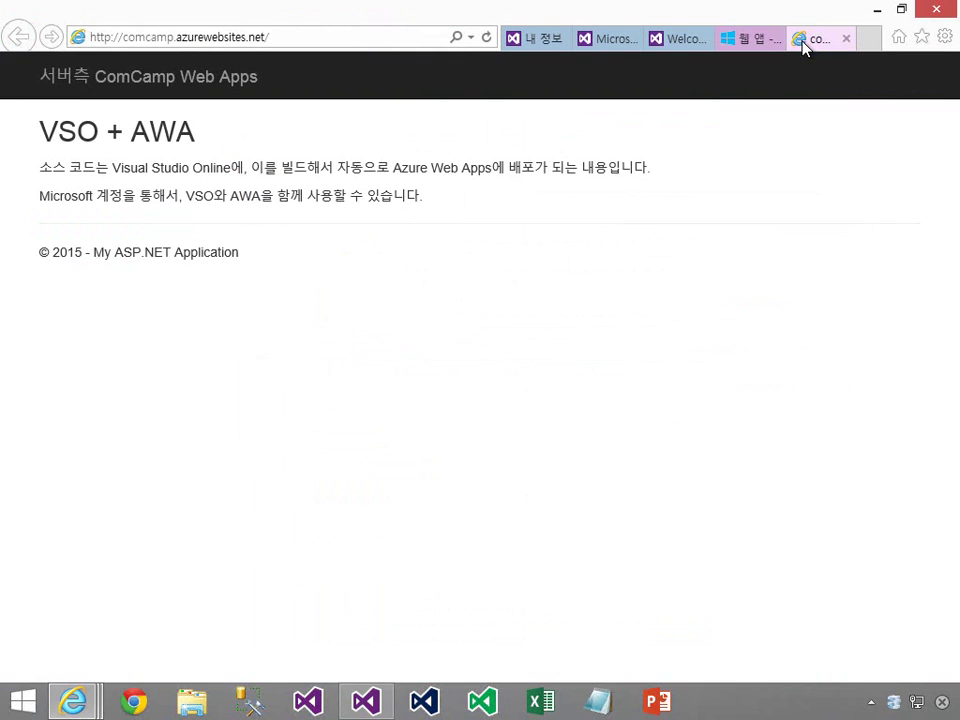
left_click(485, 38)
left_click(320, 40)
left_click(317, 36)
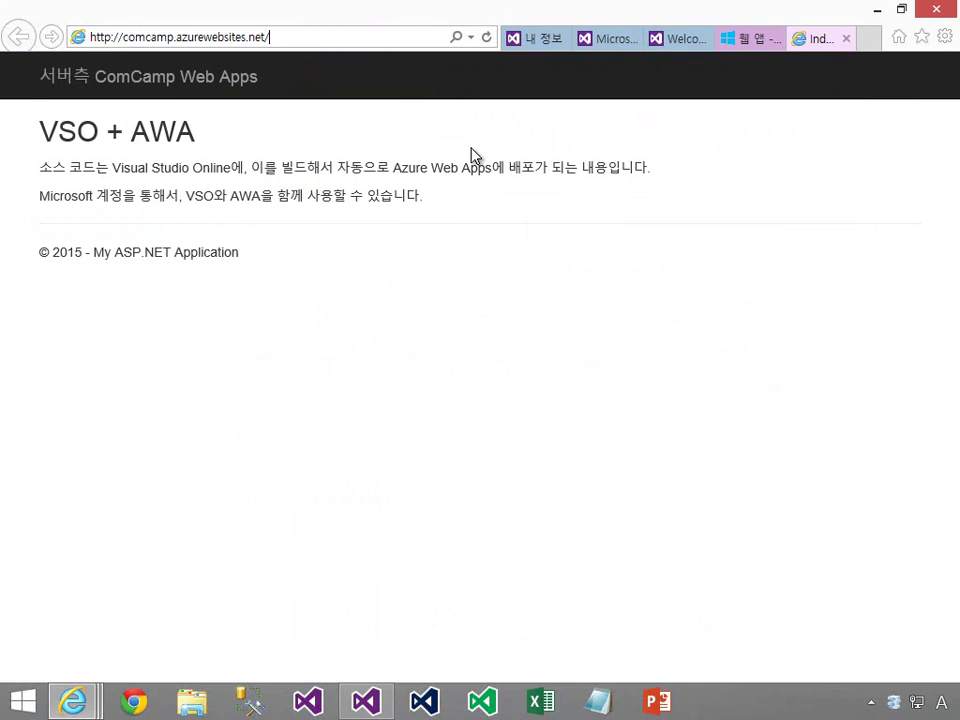
type("Max")
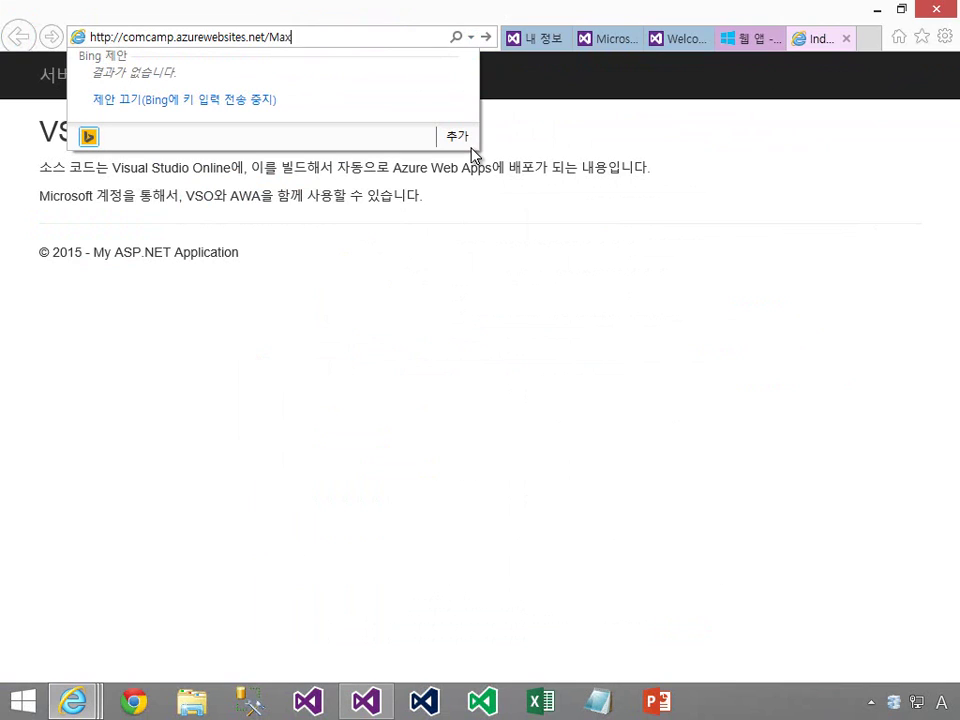
type("ims/Index")
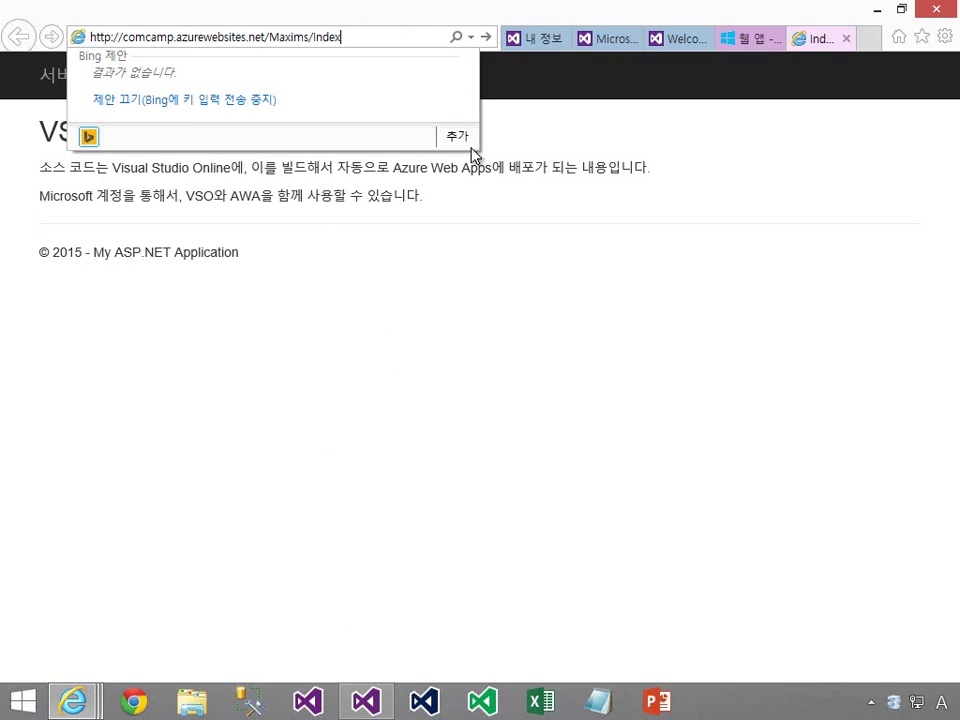
key("Return")
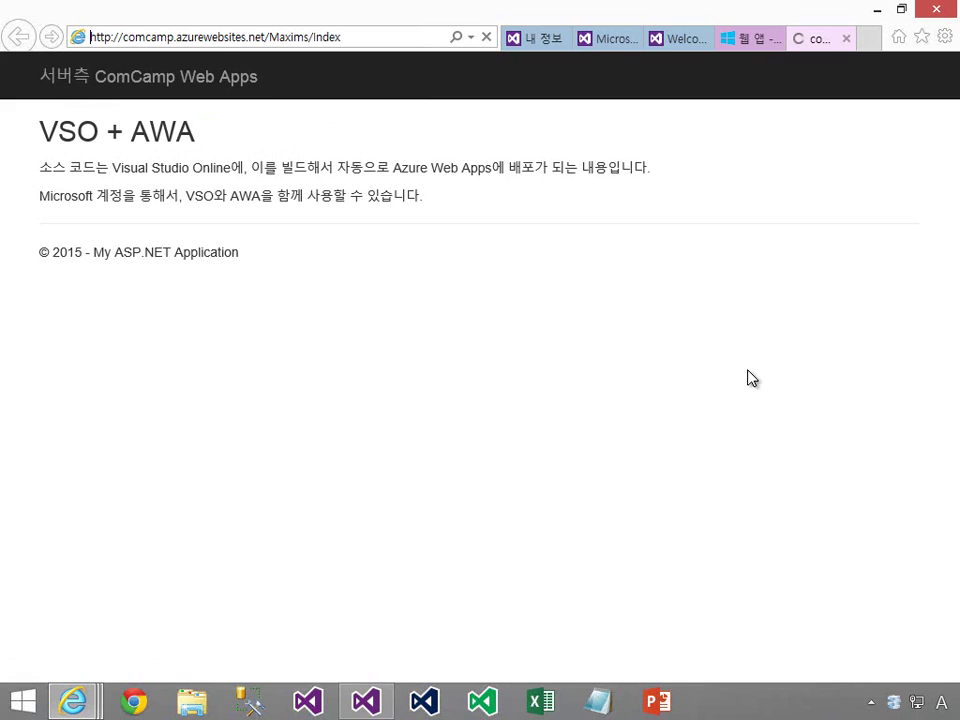
left_click(366, 701)
Step: Copy the name 'ComCampContext' from Web.config's connection string and switch to Internet Explorer
left_click(722, 646)
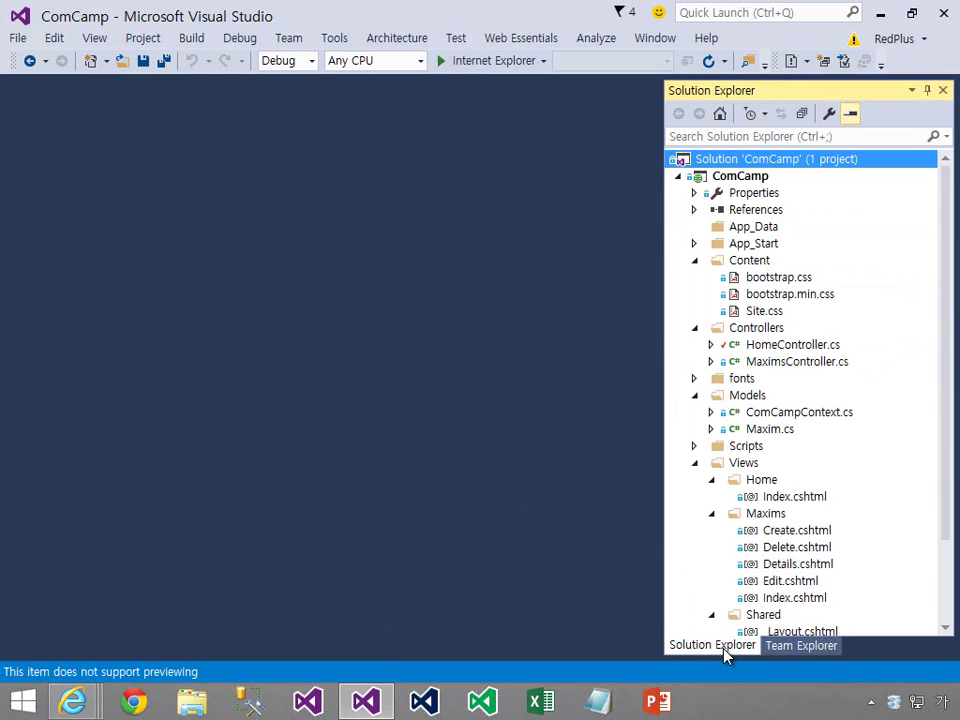
left_click(945, 594)
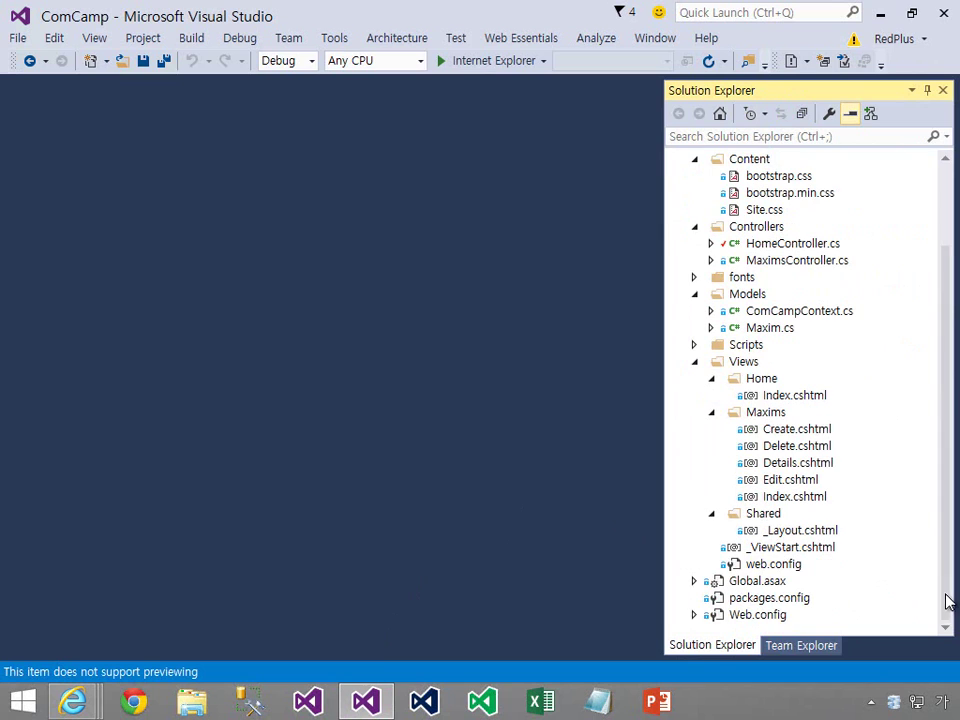
double_click(763, 617)
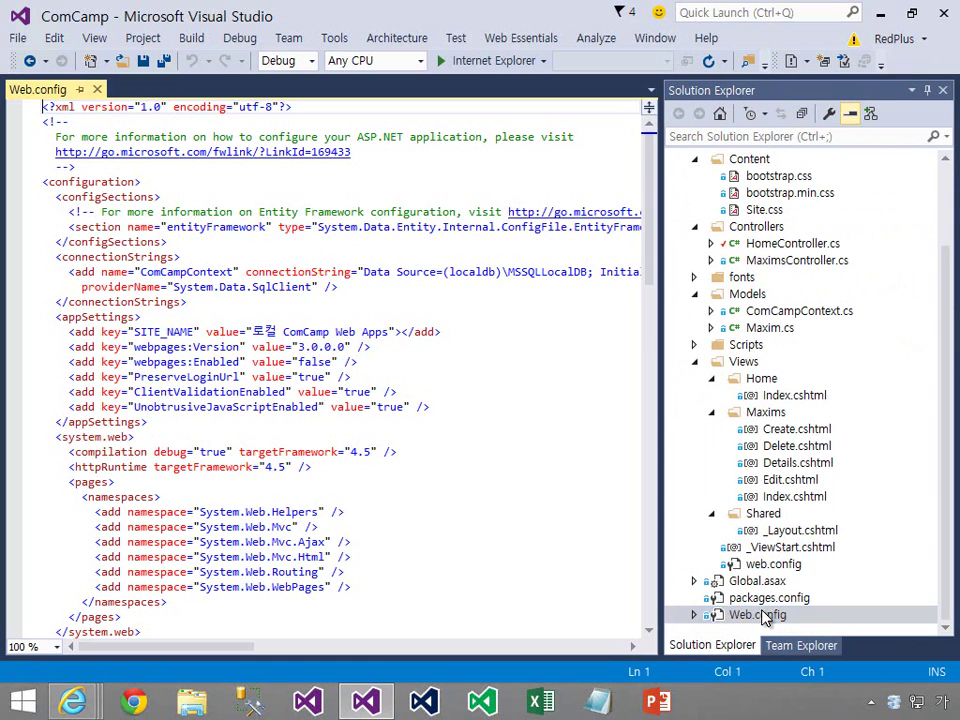
left_click(183, 272)
double_click(183, 272)
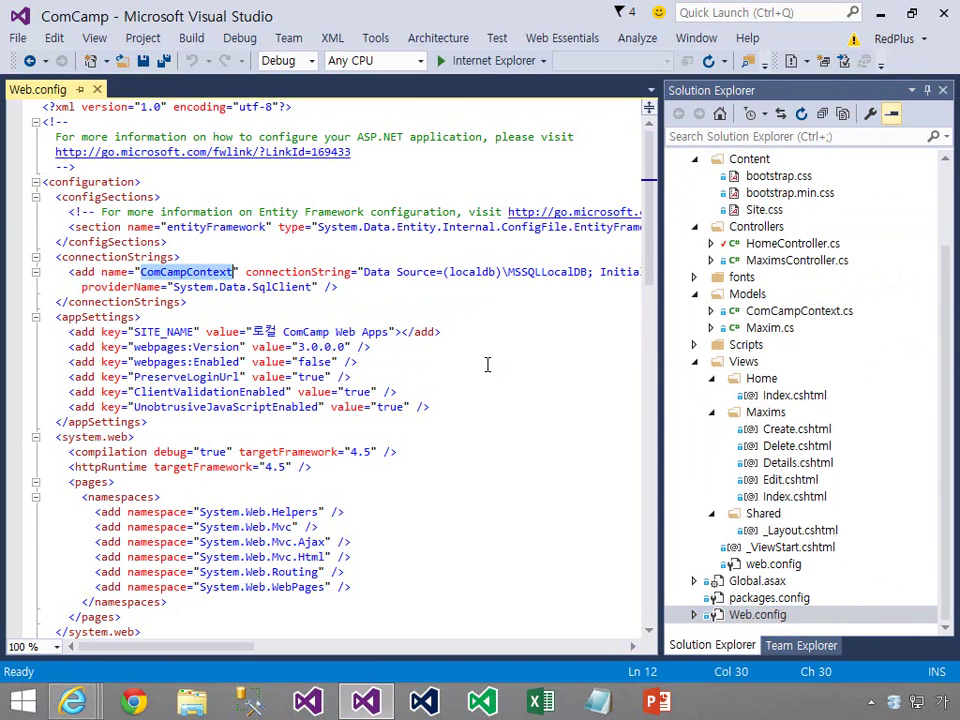
right_click(203, 282)
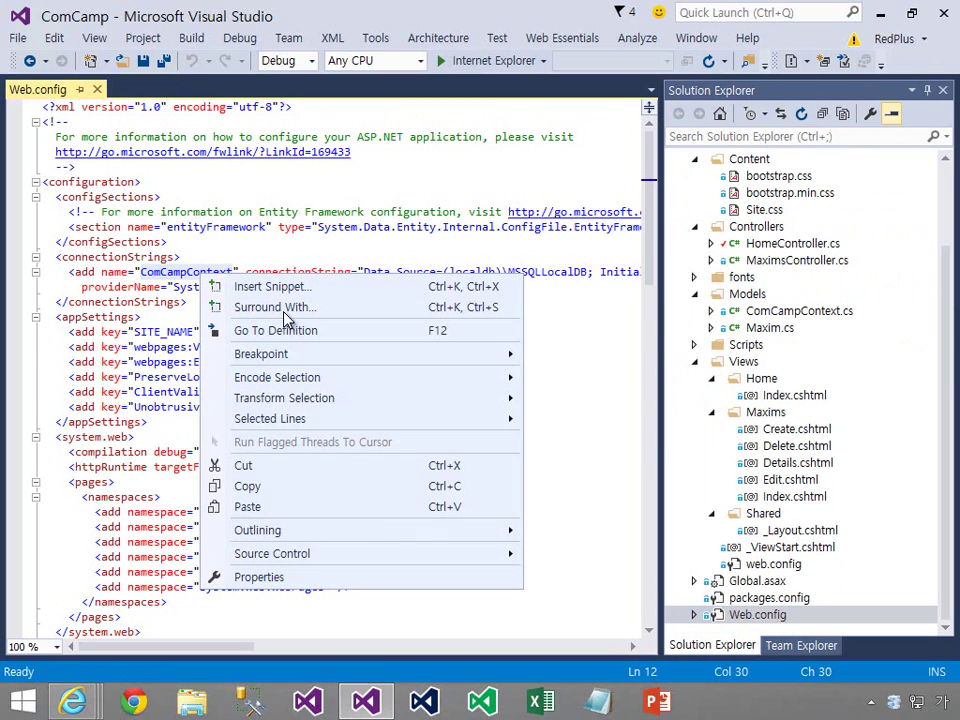
left_click(368, 488)
key("alt+Tab")
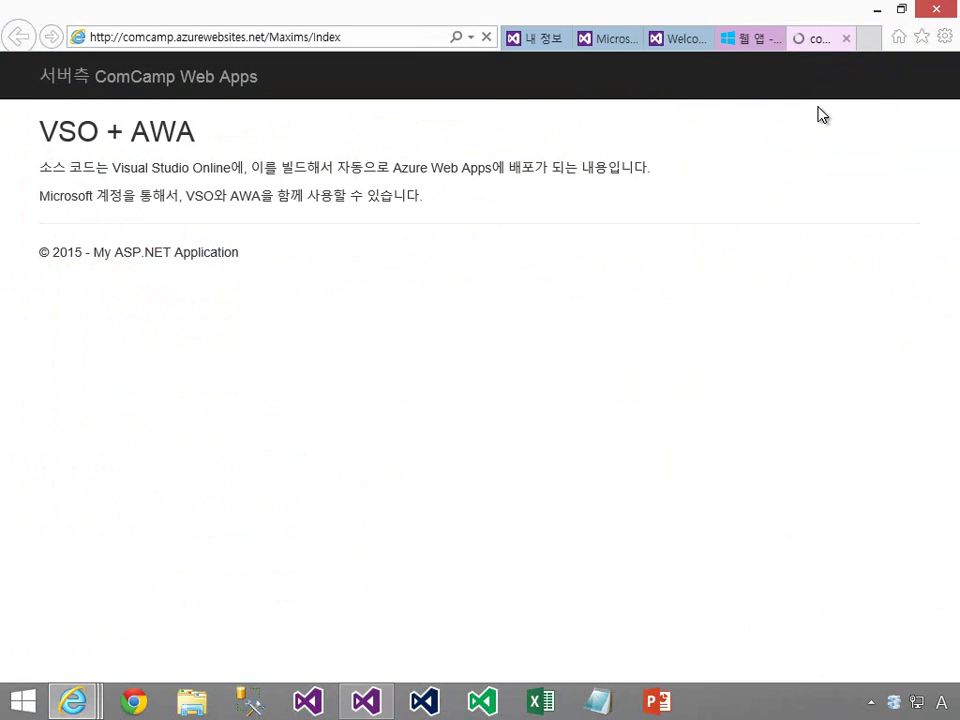
Step: Return to the comcamp web app tab and open its 연결된 리소스 (linked resources) page
left_click(750, 40)
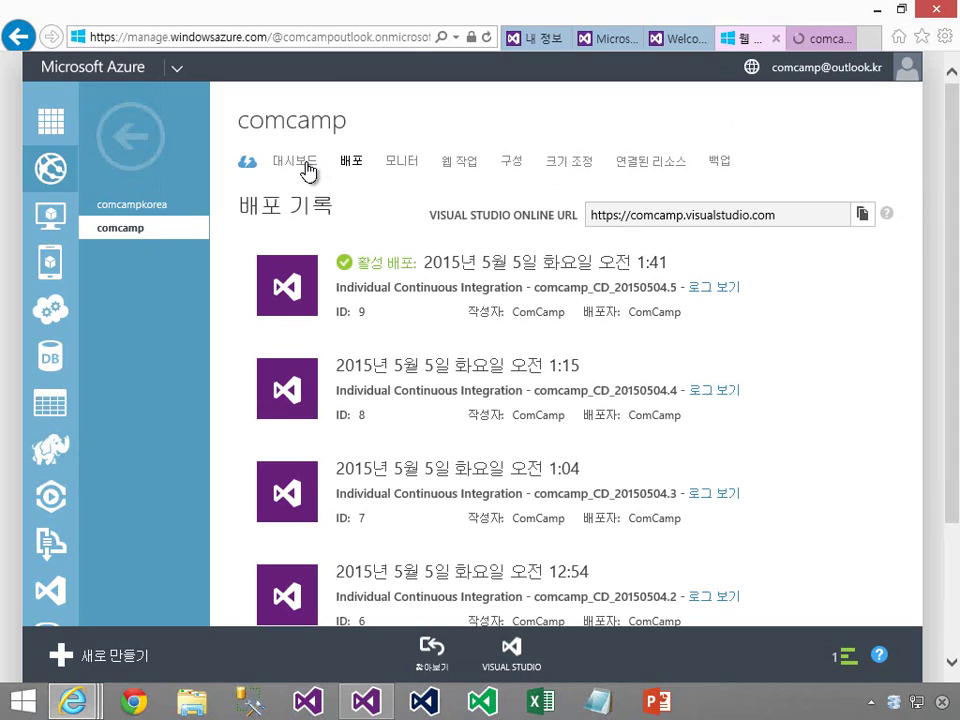
left_click(652, 176)
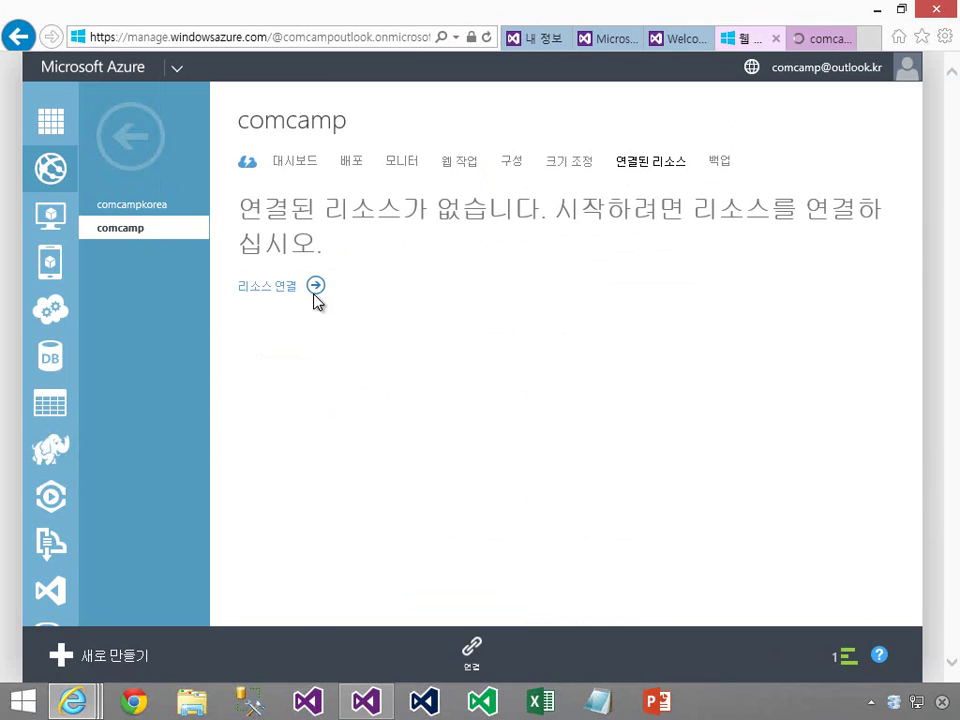
Step: Start linking a new SQL database named ComCampContext, then abandon the wizard without choosing a server
left_click(315, 290)
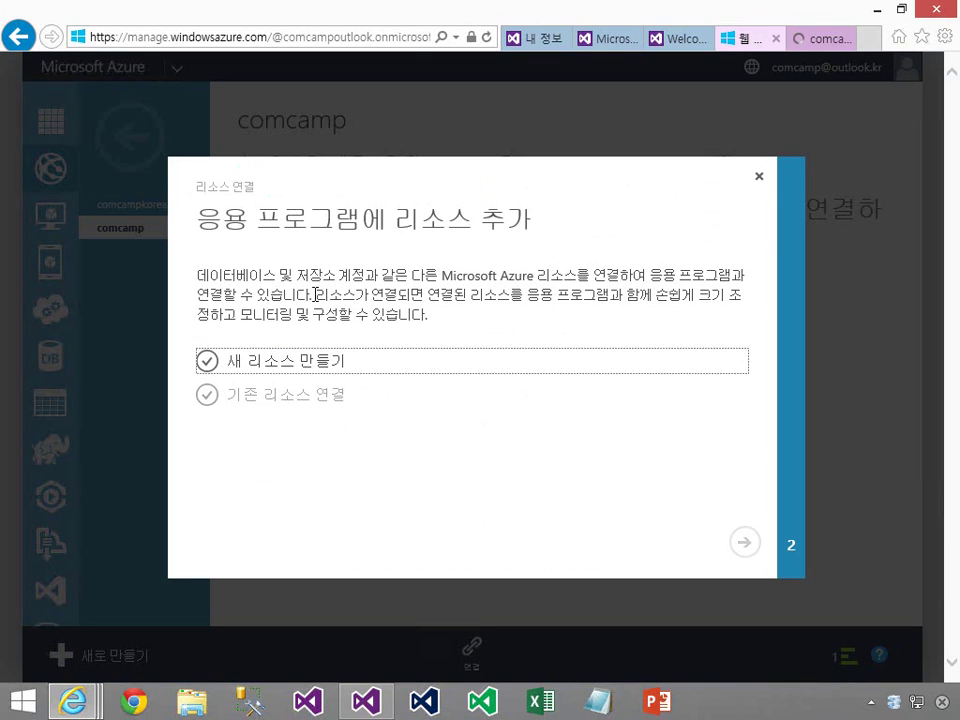
left_click(208, 368)
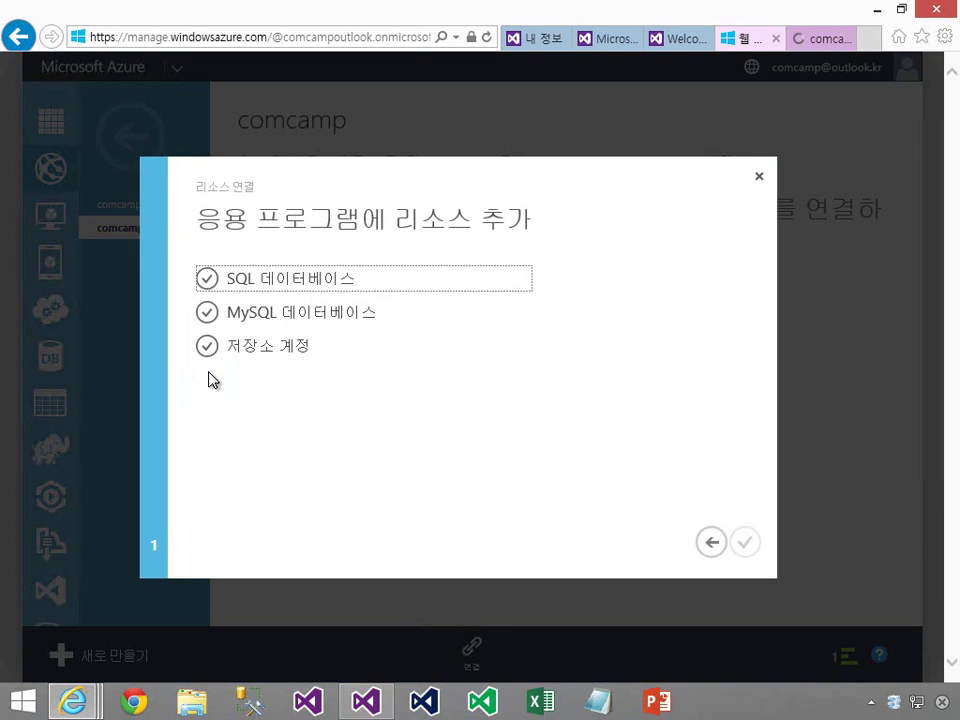
left_click(443, 290)
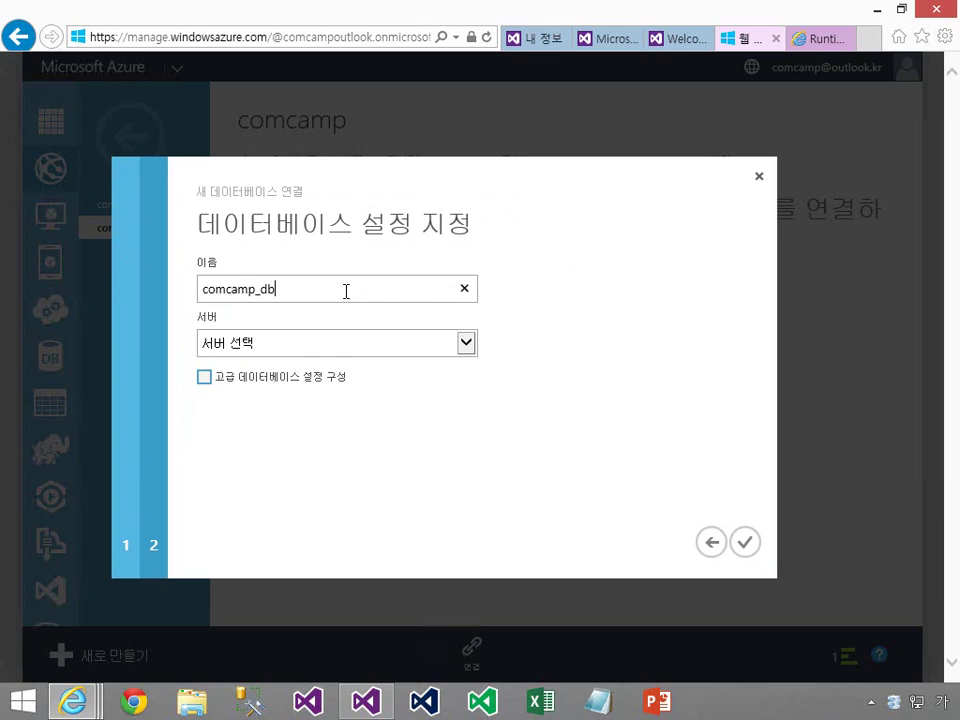
left_click_drag(275, 288, 92, 279)
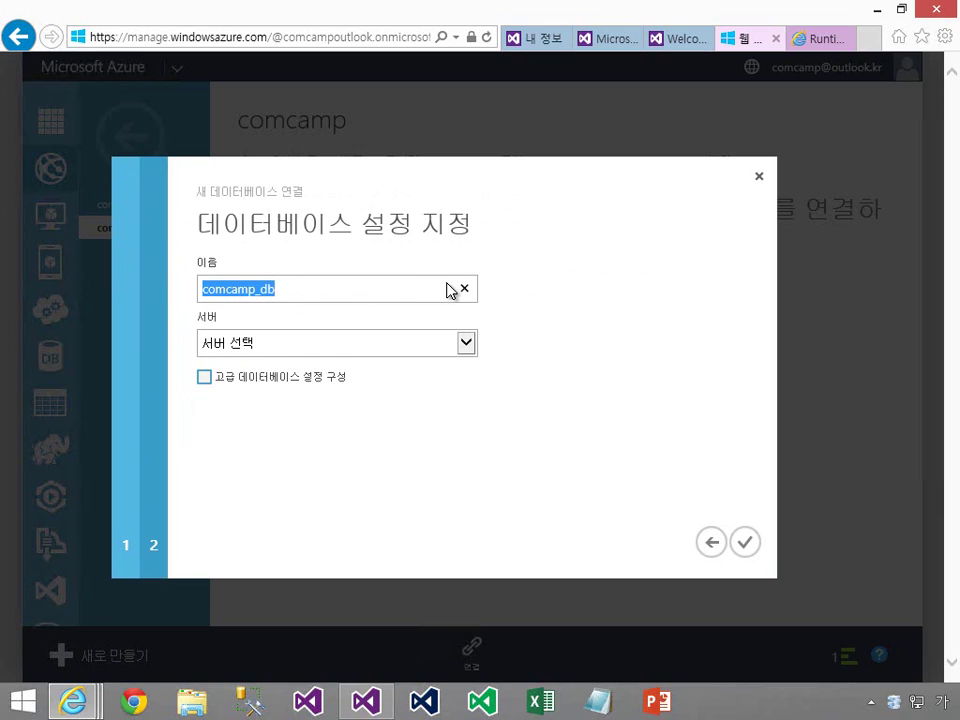
key("ctrl+v")
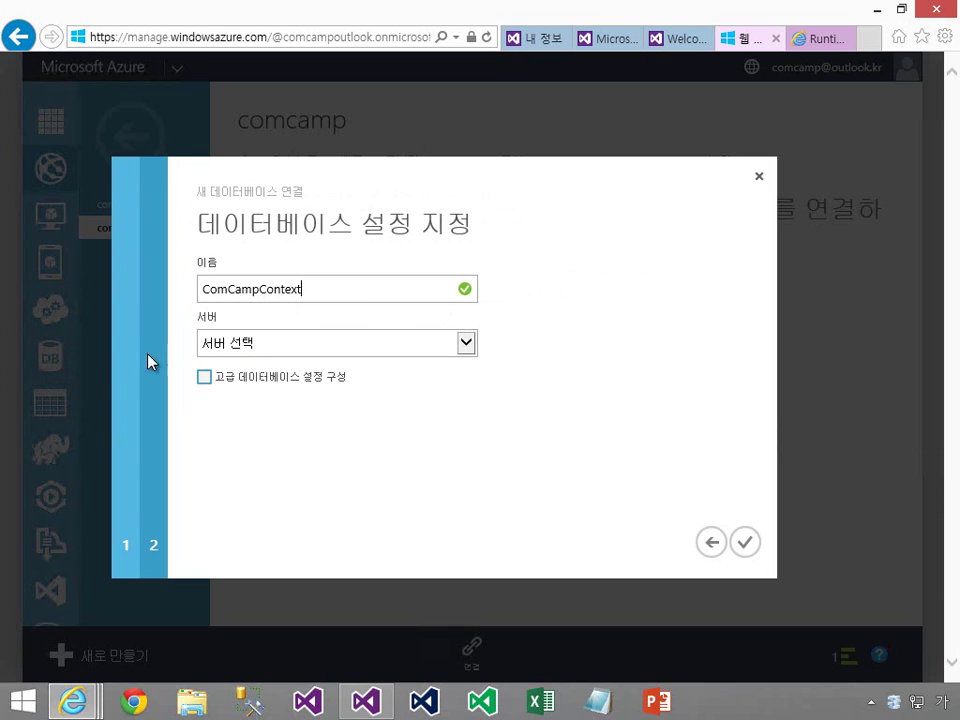
left_click(466, 343)
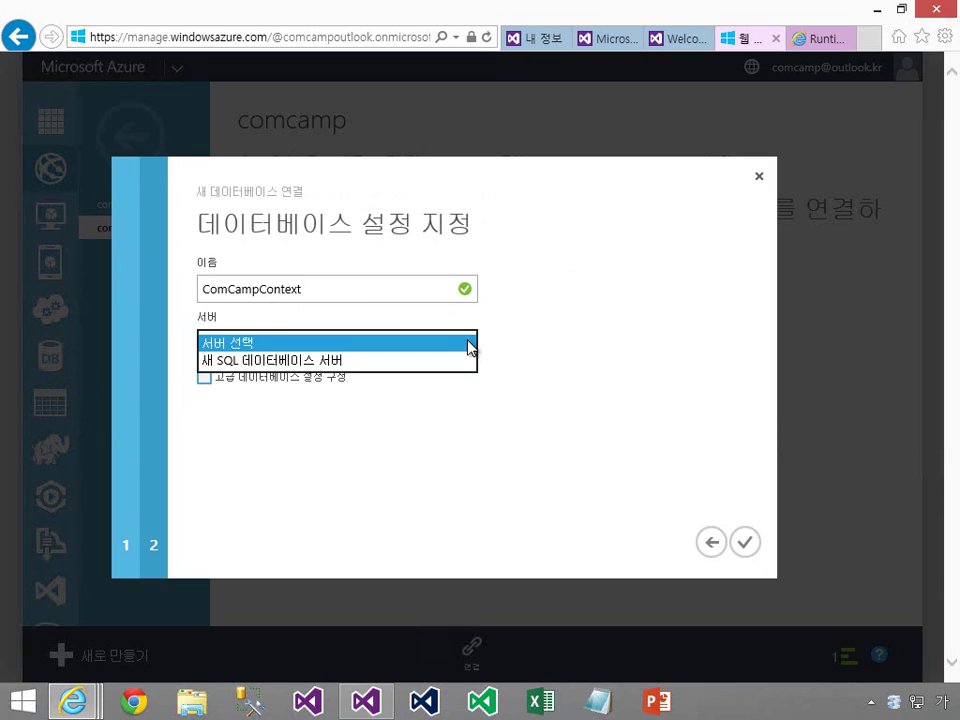
left_click(468, 347)
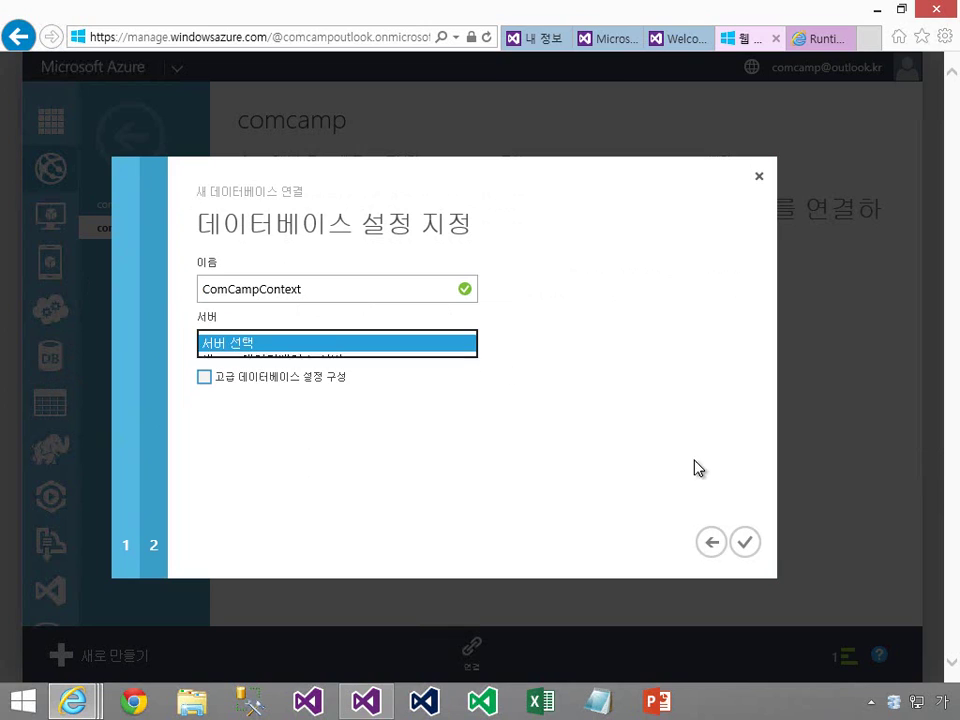
left_click(759, 179)
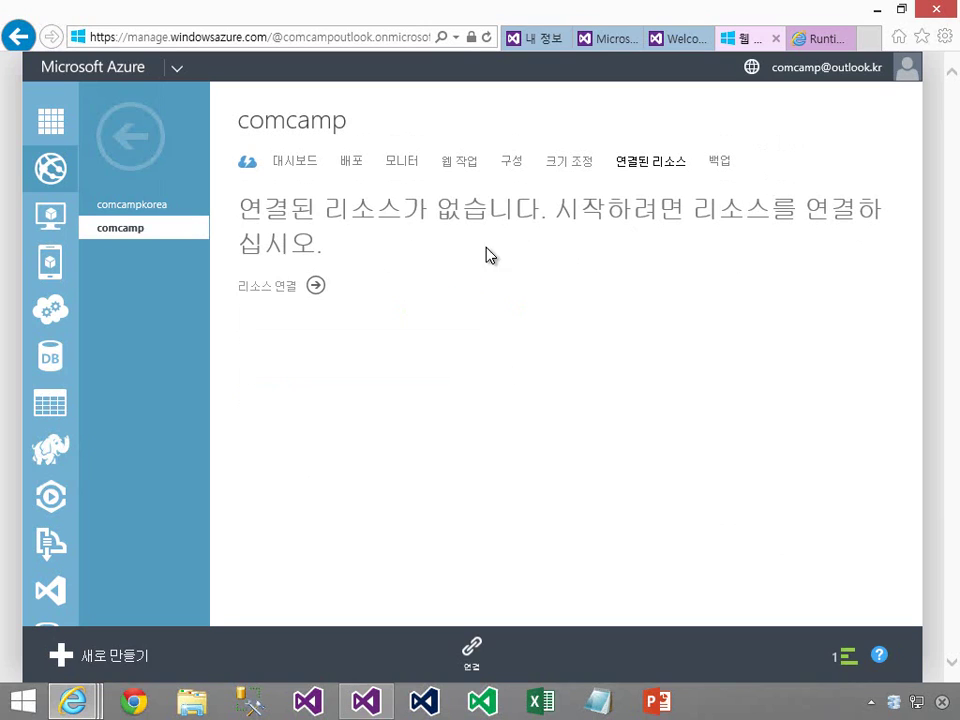
left_click(52, 368)
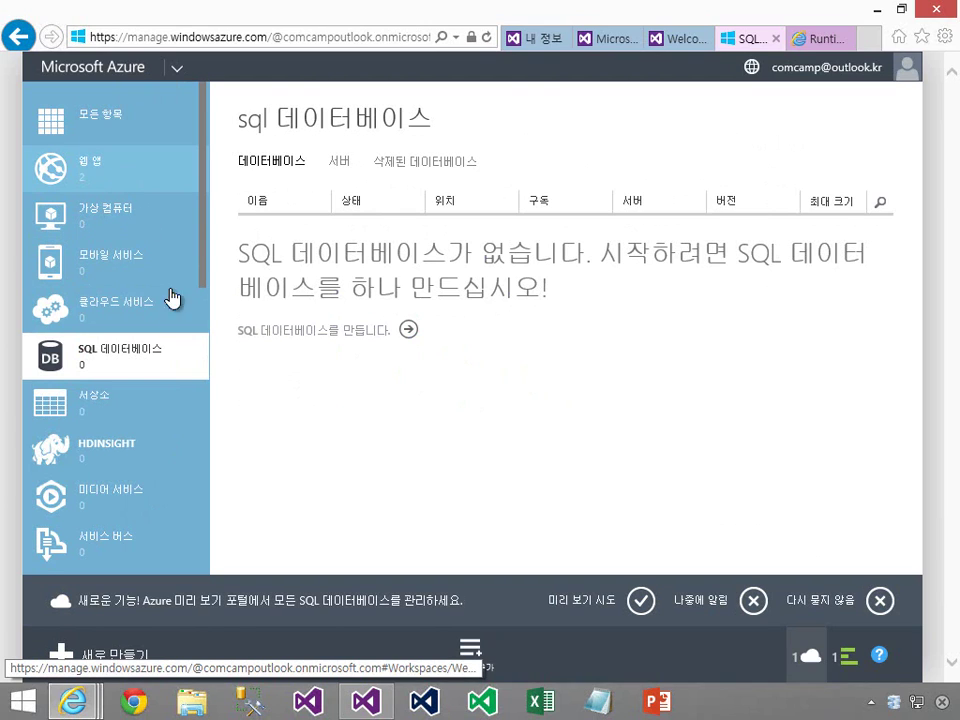
left_click(145, 177)
left_click(328, 246)
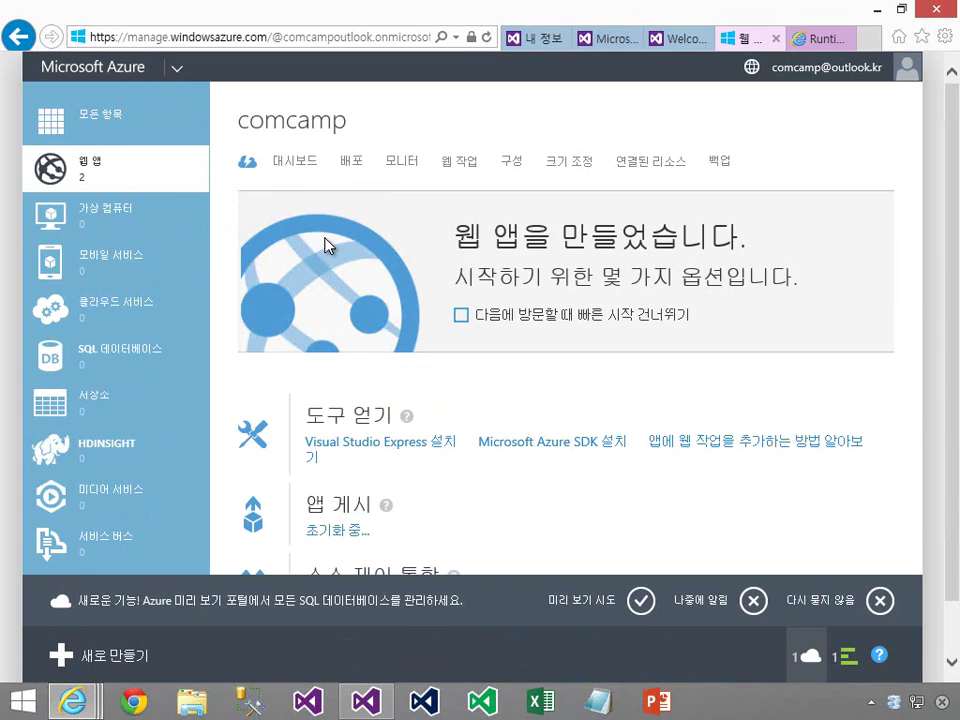
left_click(651, 168)
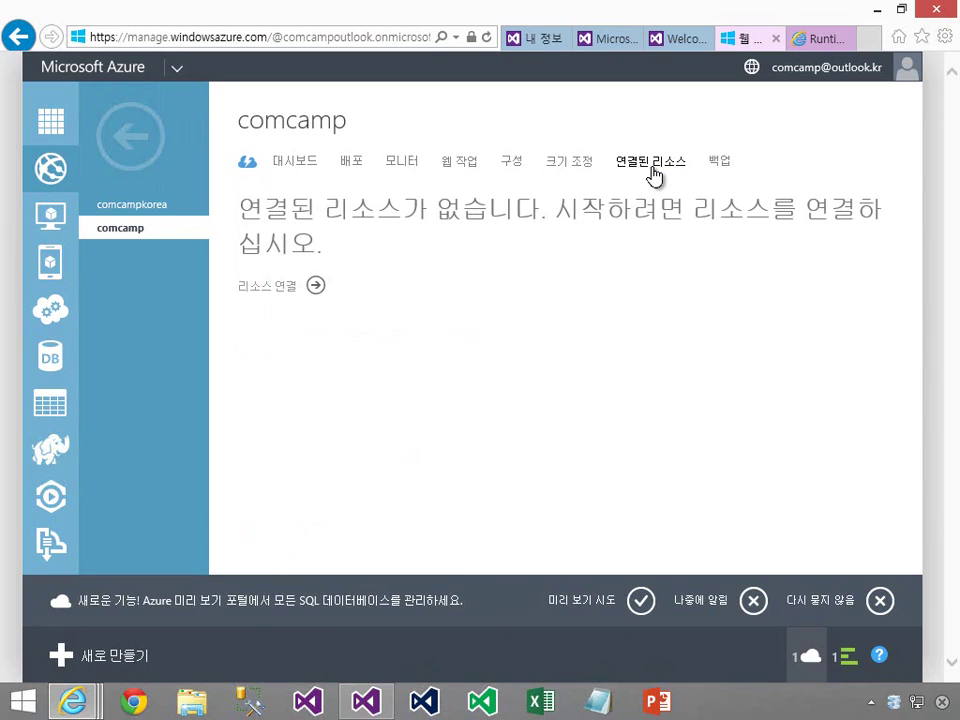
Step: Begin linking a new SQL database resource named ComCampContext to comcamp
left_click(316, 288)
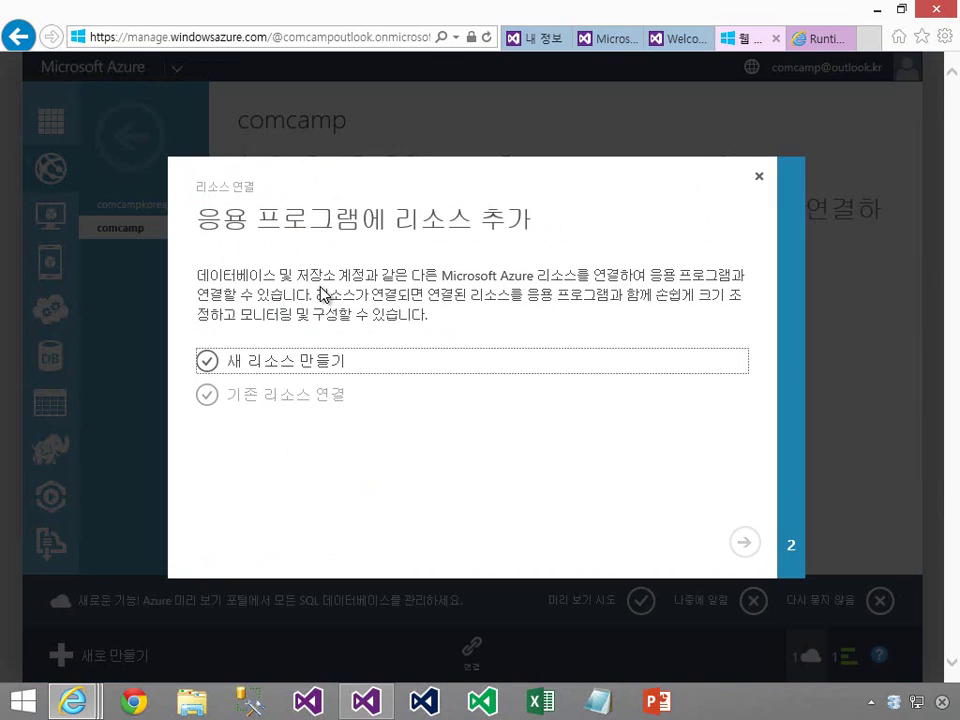
left_click(432, 371)
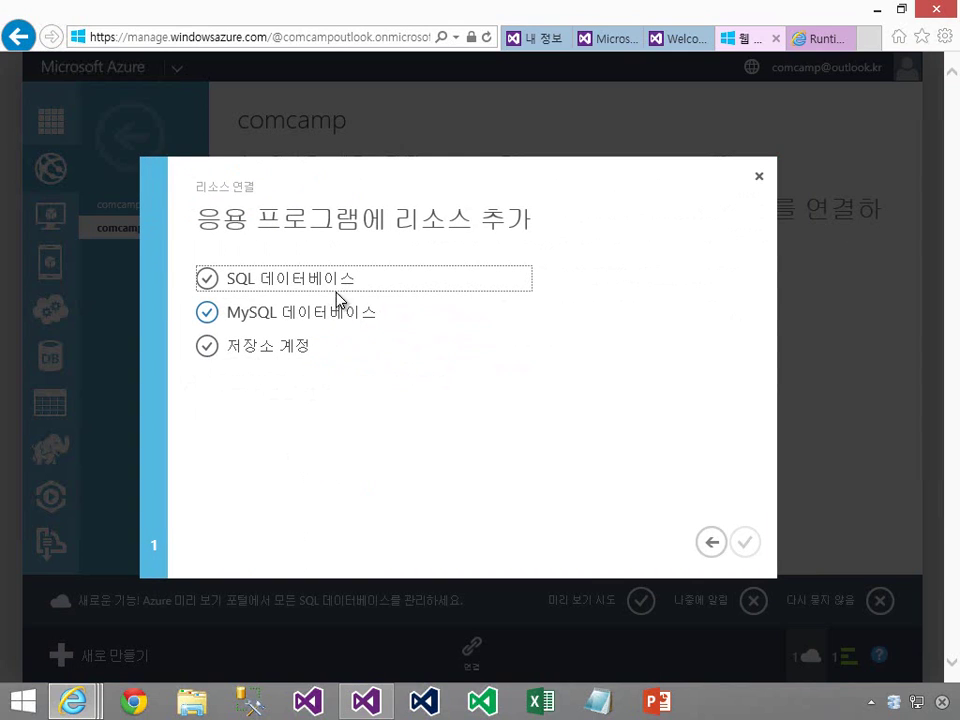
left_click(415, 285)
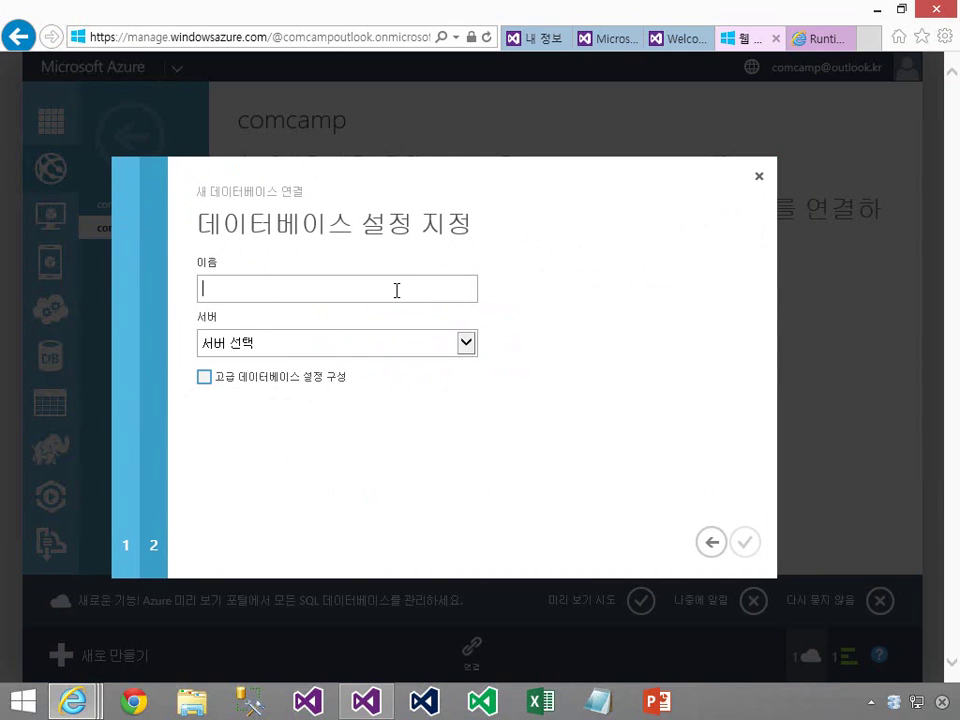
left_click(139, 296)
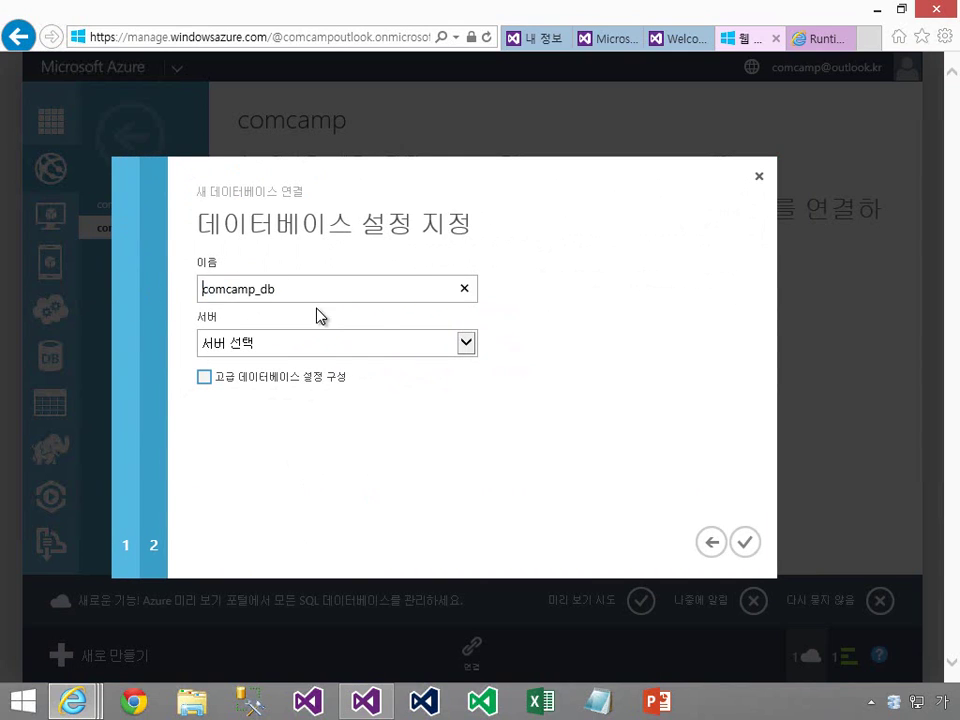
left_click_drag(274, 294, 139, 297)
type("ComCampContext")
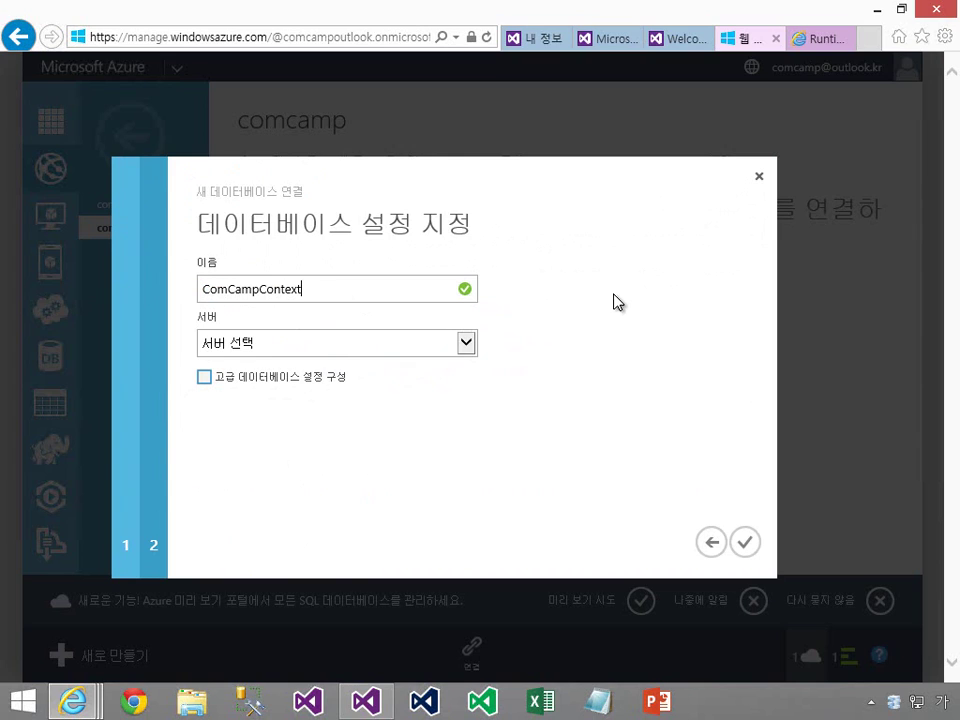
Step: Host it on a new SQL database server with an admin login and password, and confirm
left_click(467, 350)
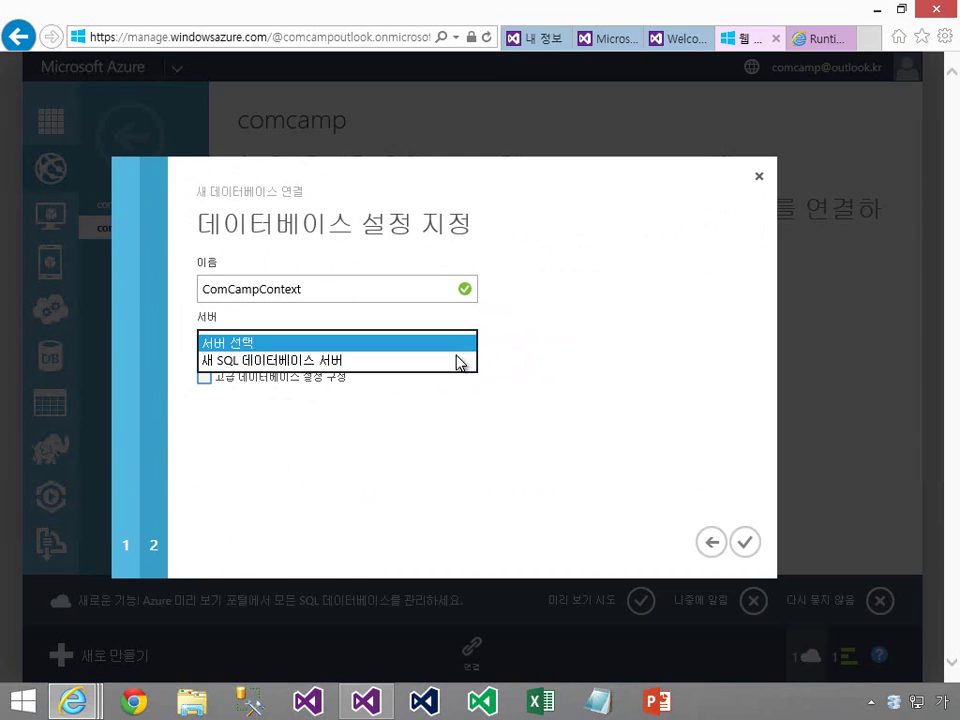
left_click(455, 362)
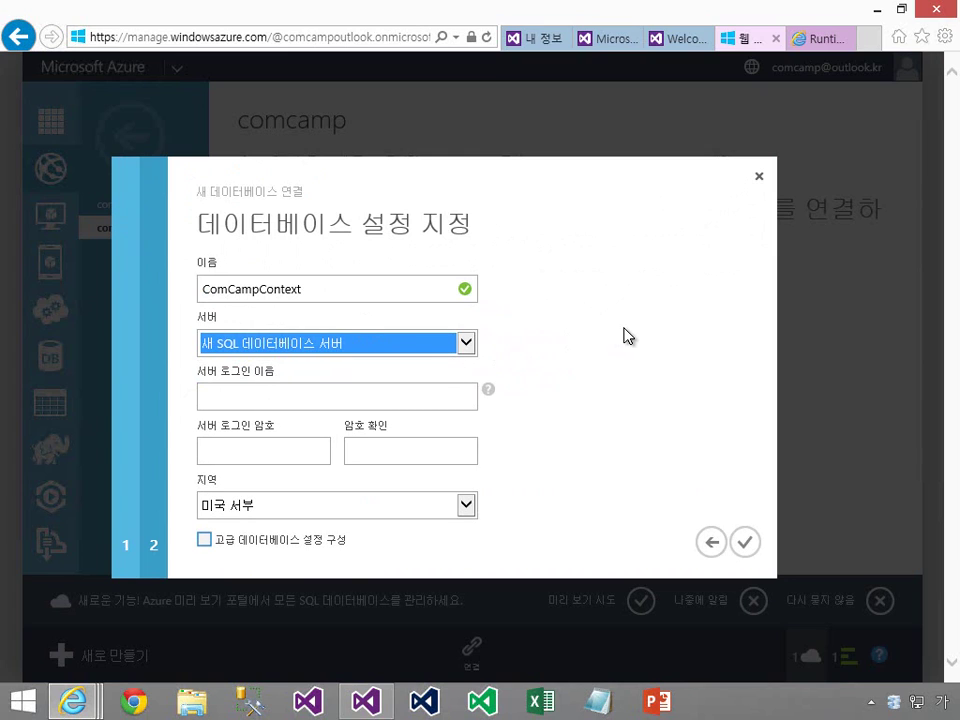
left_click(437, 394)
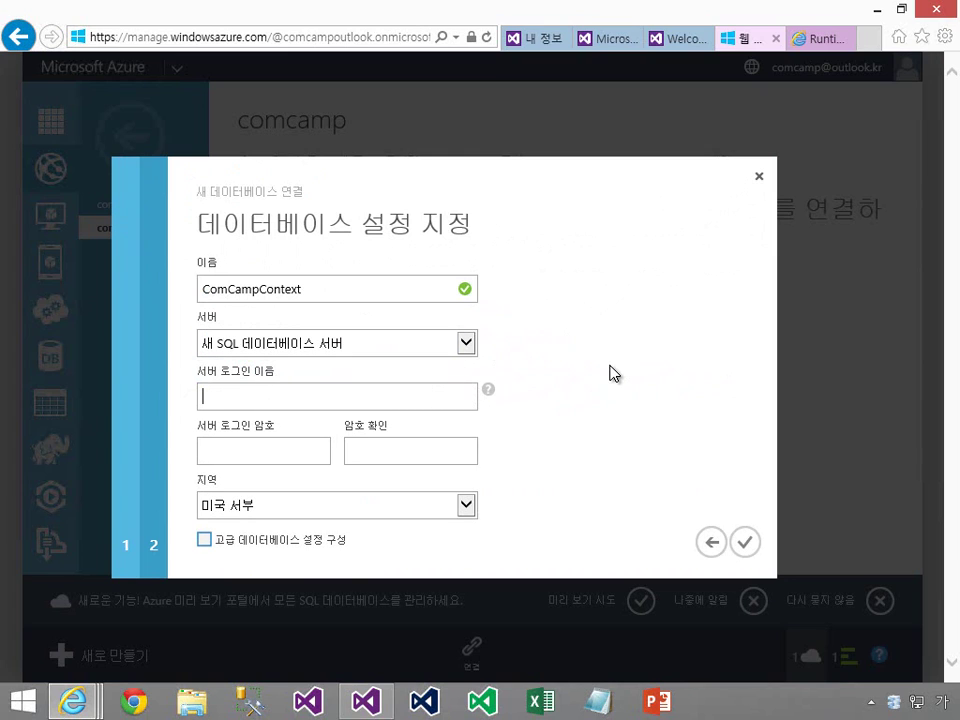
type("ComCampContext")
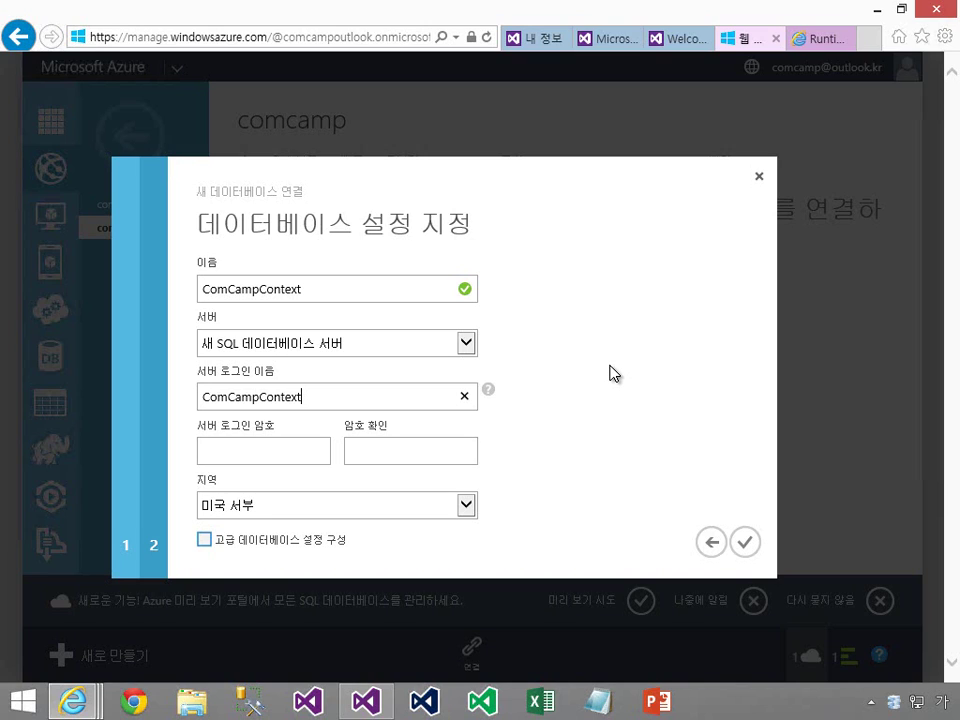
key("BackSpace")
key("BackSpace")
key("BackSpace")
key("BackSpace")
key("Tab")
left_click(304, 445)
type("••")
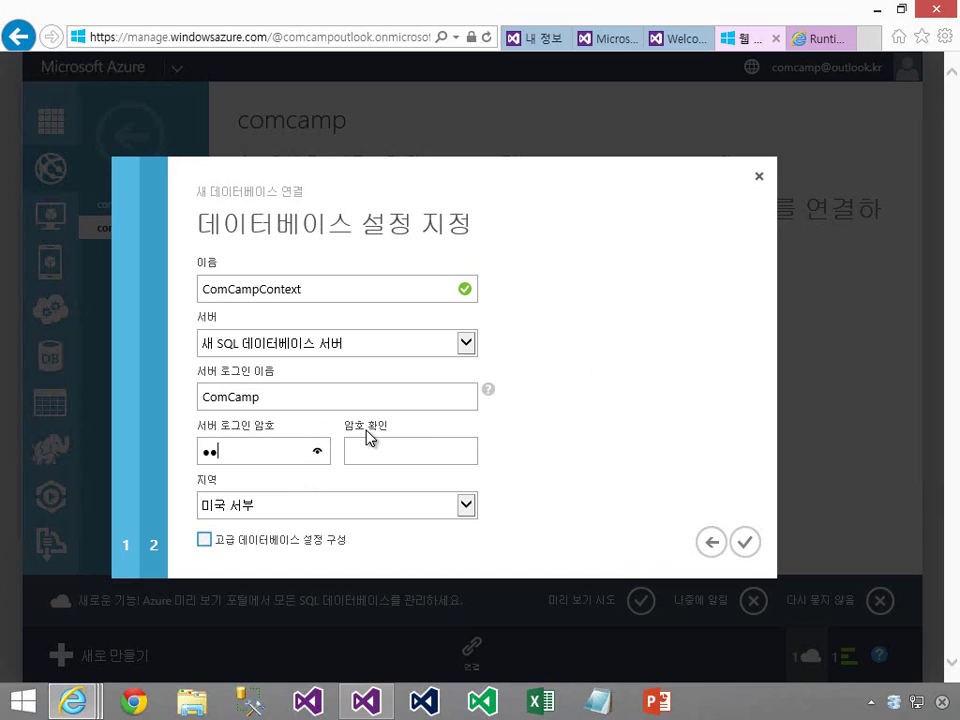
type("•••")
left_click(367, 436)
type("••••••••")
left_click(746, 543)
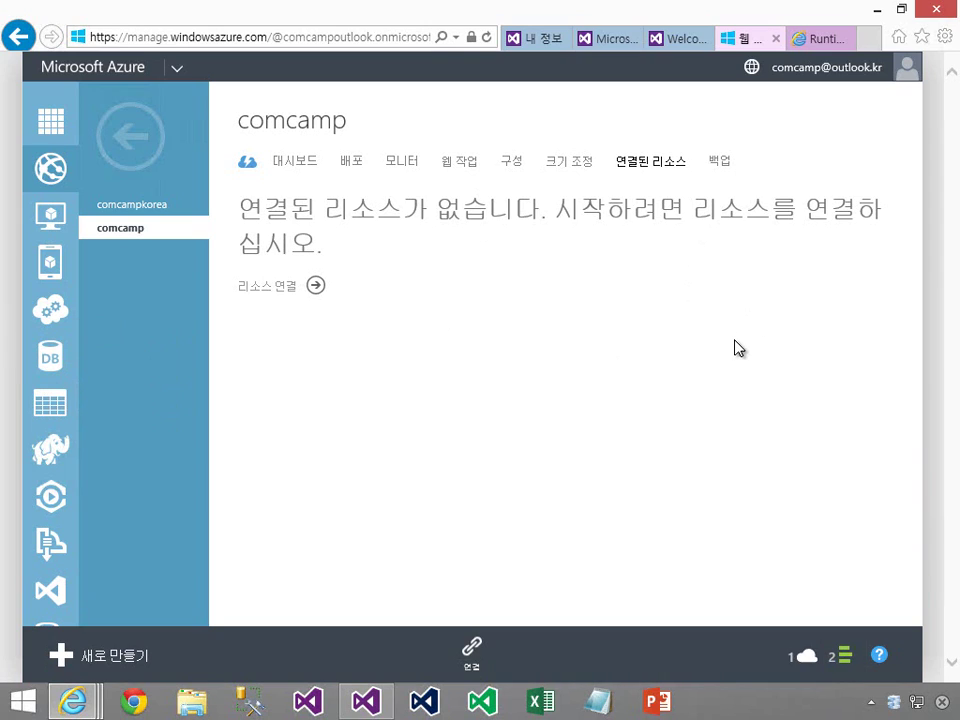
Step: Check the deployed site's runtime error, then return to comcamp's linked resources in the portal
left_click(816, 40)
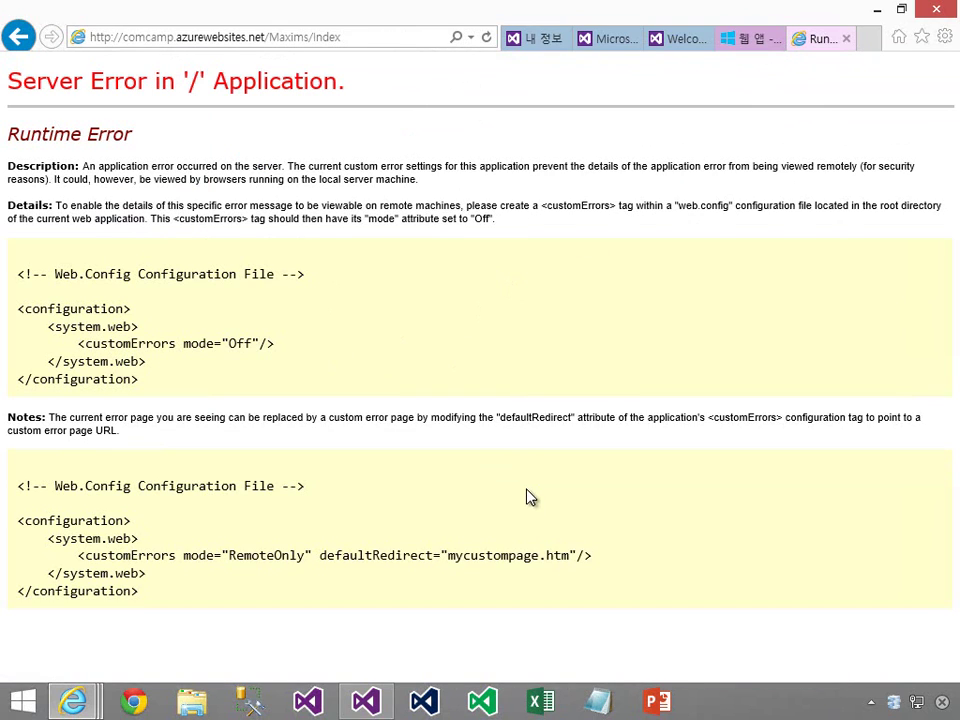
left_click(752, 40)
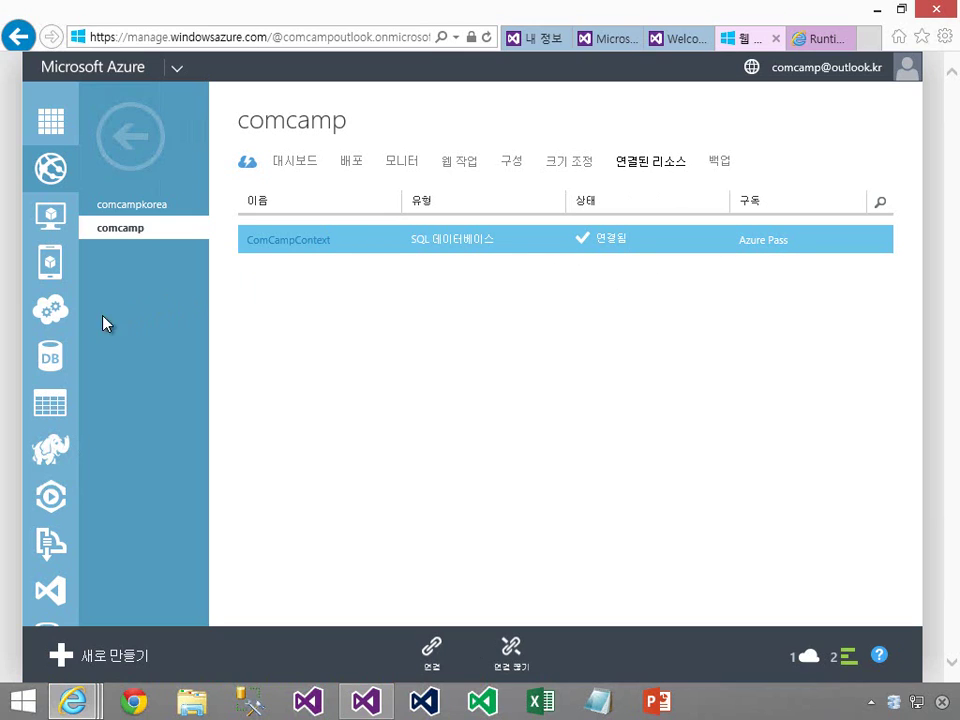
left_click(60, 377)
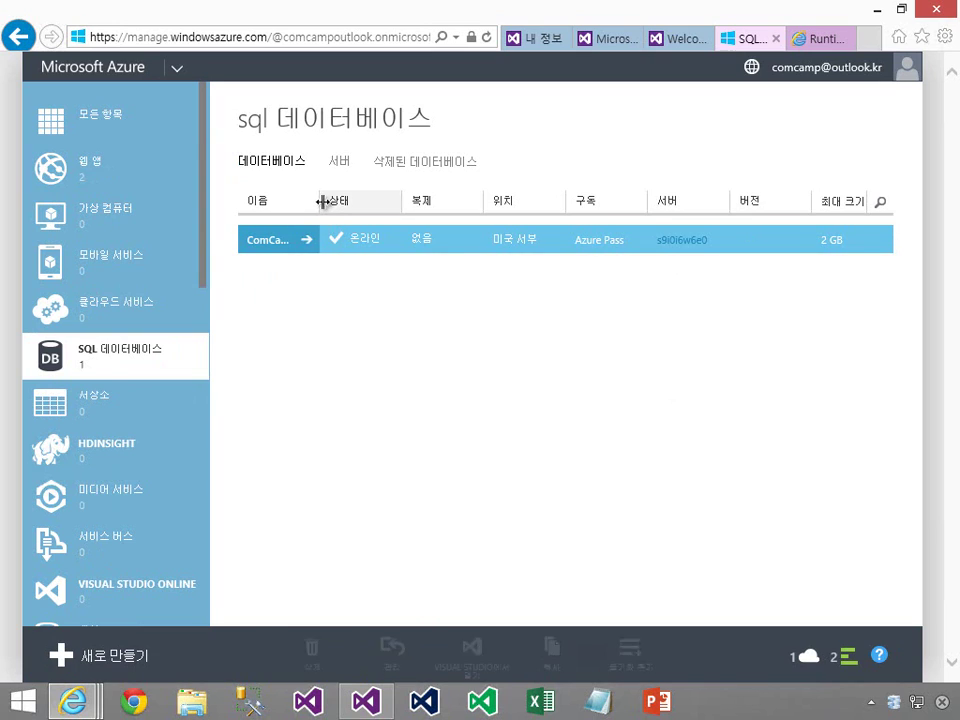
left_click_drag(321, 199, 421, 198)
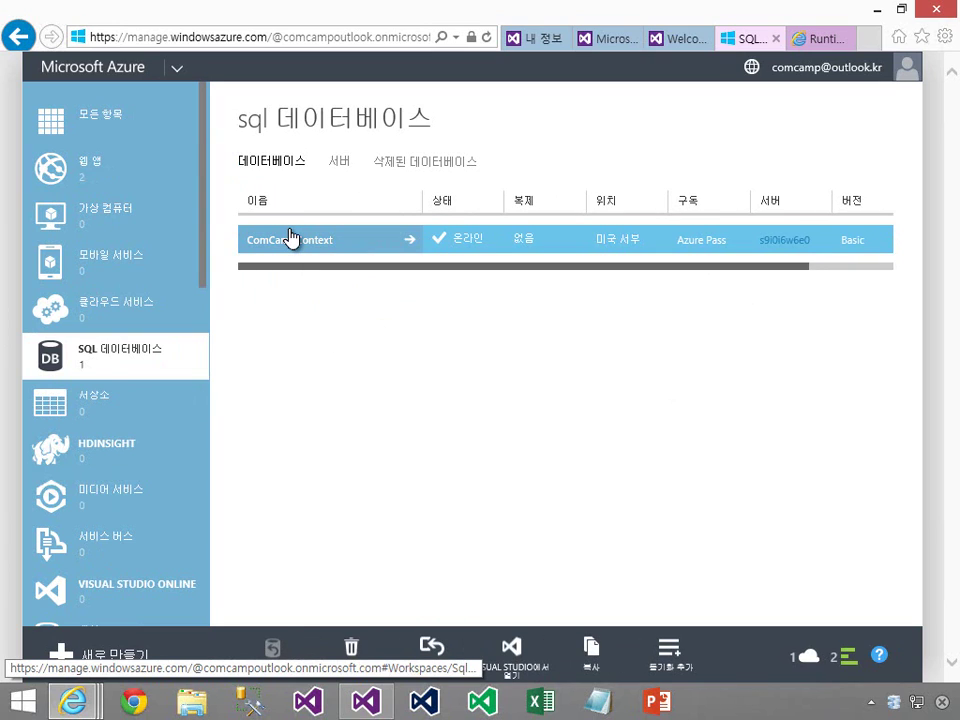
left_click(150, 182)
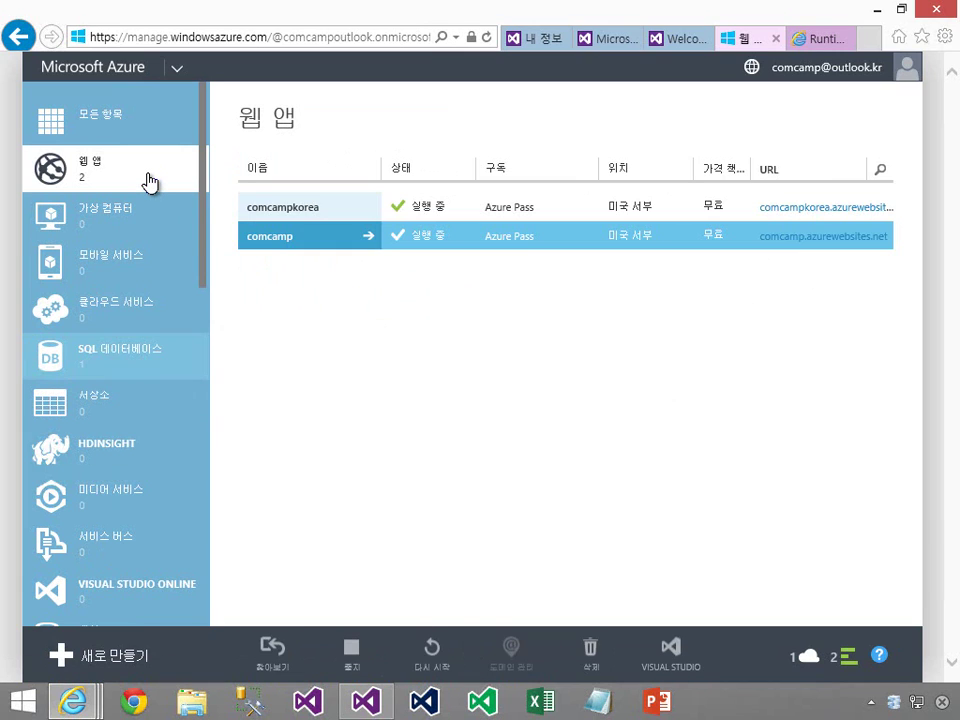
left_click(315, 250)
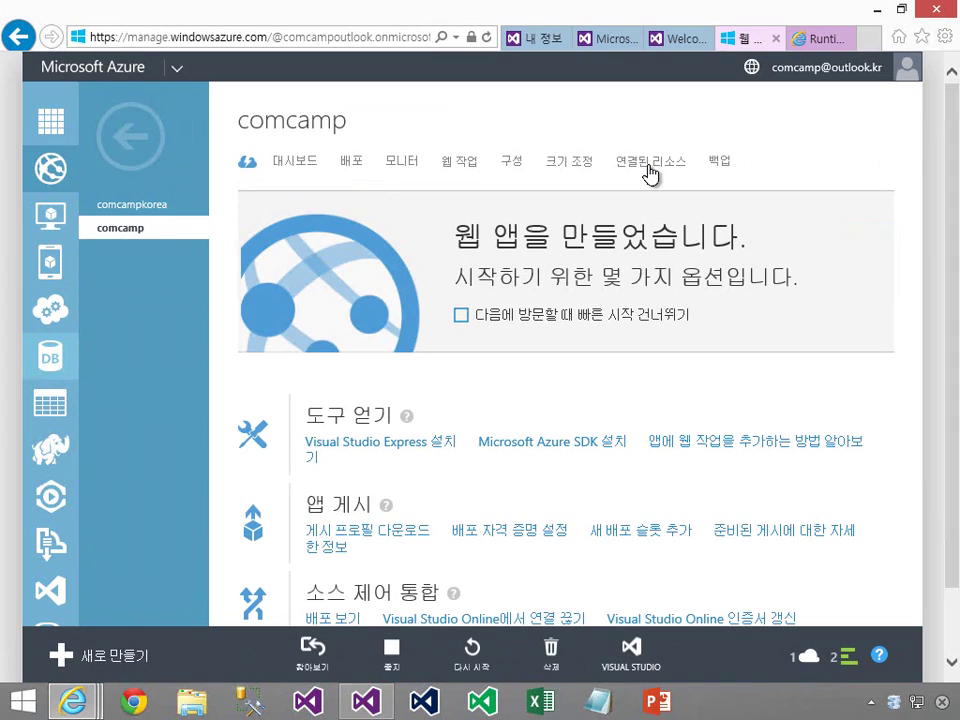
left_click(650, 168)
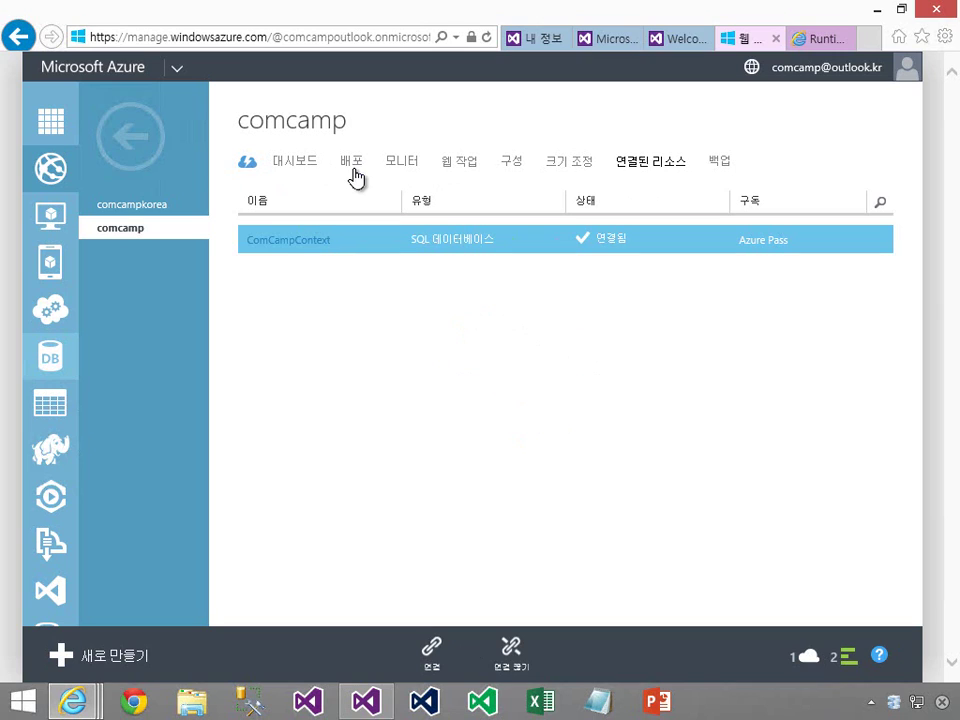
left_click(512, 170)
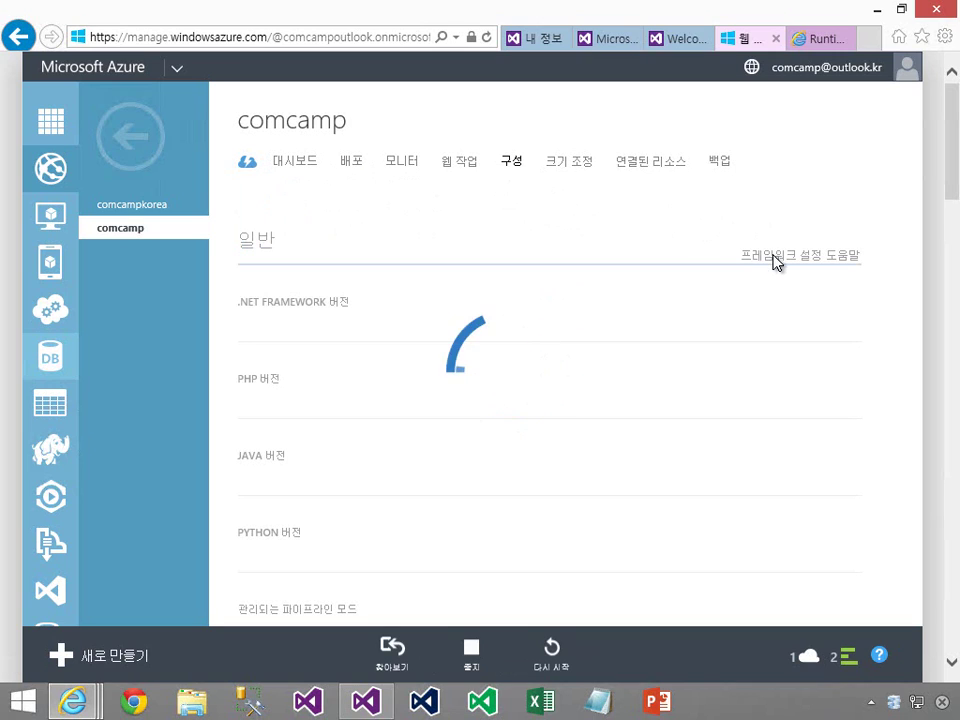
Step: Scroll comcamp's configuration down to the connection strings section showing ComCampContext
scroll(705, 350, "down", 3)
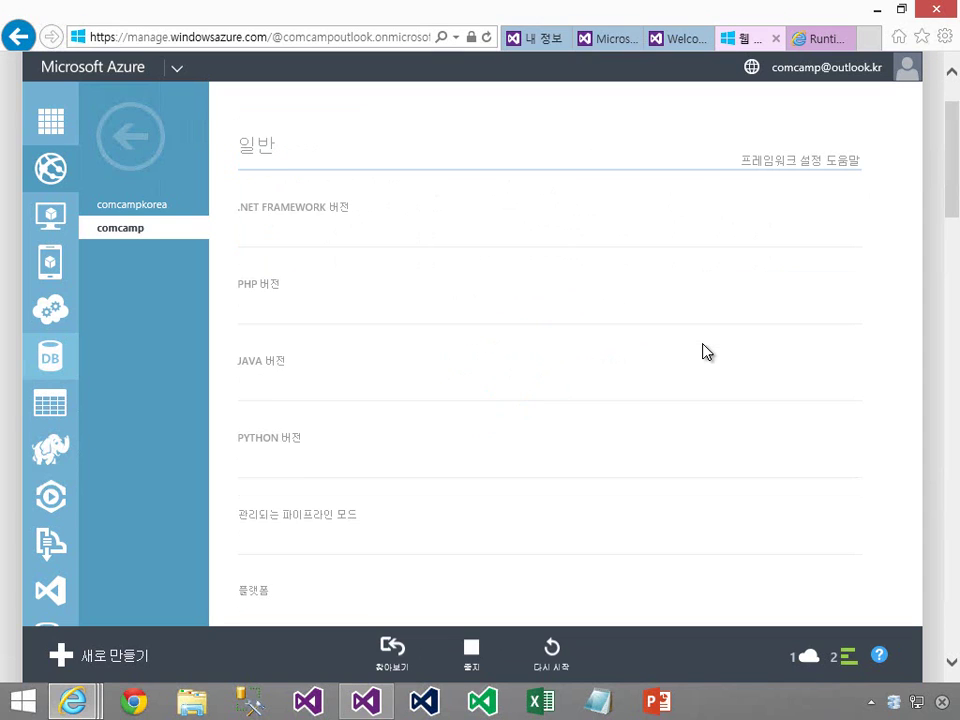
scroll(705, 350, "down", 10)
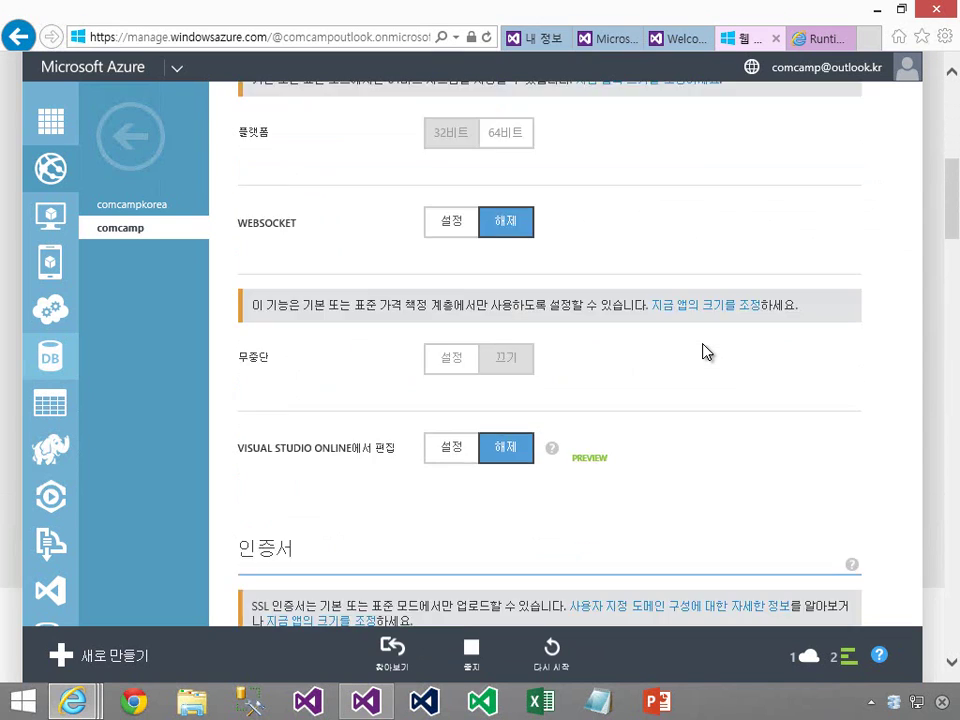
scroll(705, 351, "down", 12)
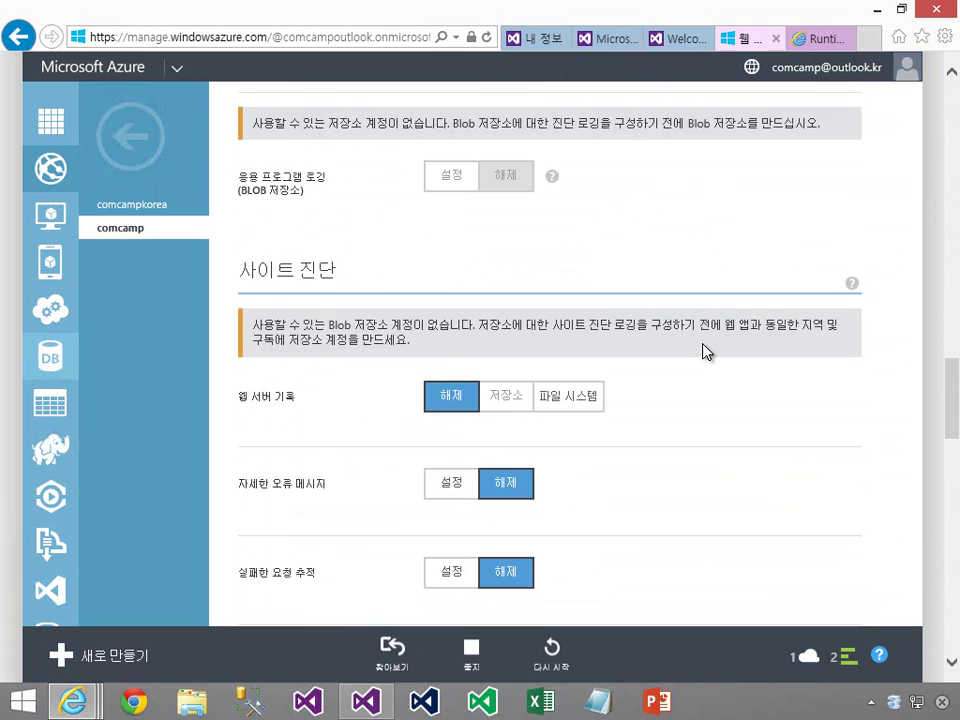
scroll(705, 350, "down", 3)
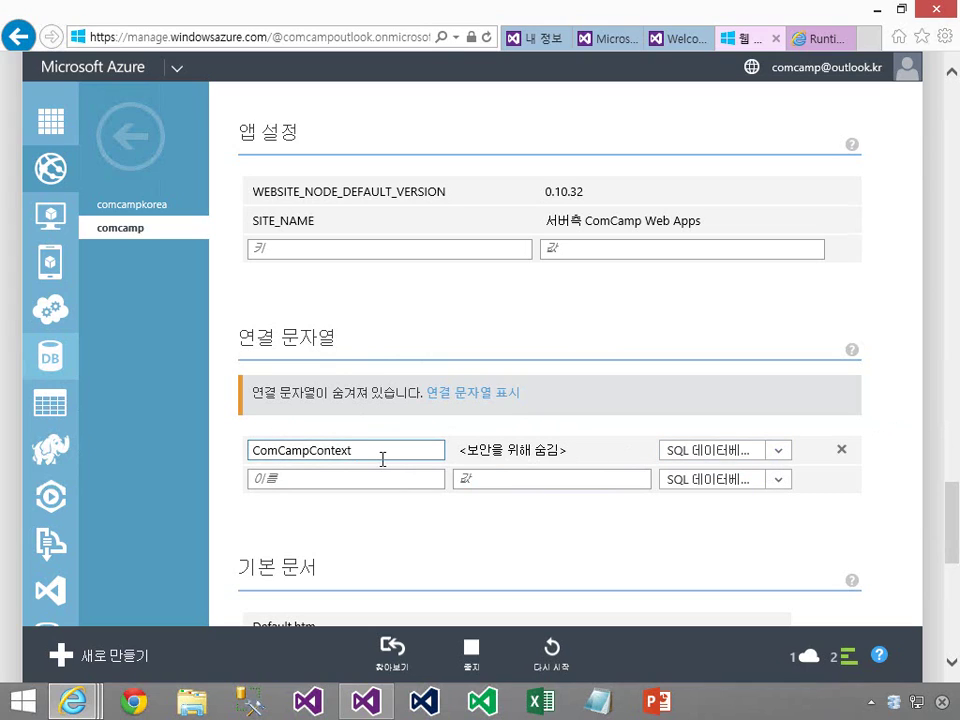
Step: Add a new connection string row named ConnectionString
left_click_drag(381, 459, 250, 448)
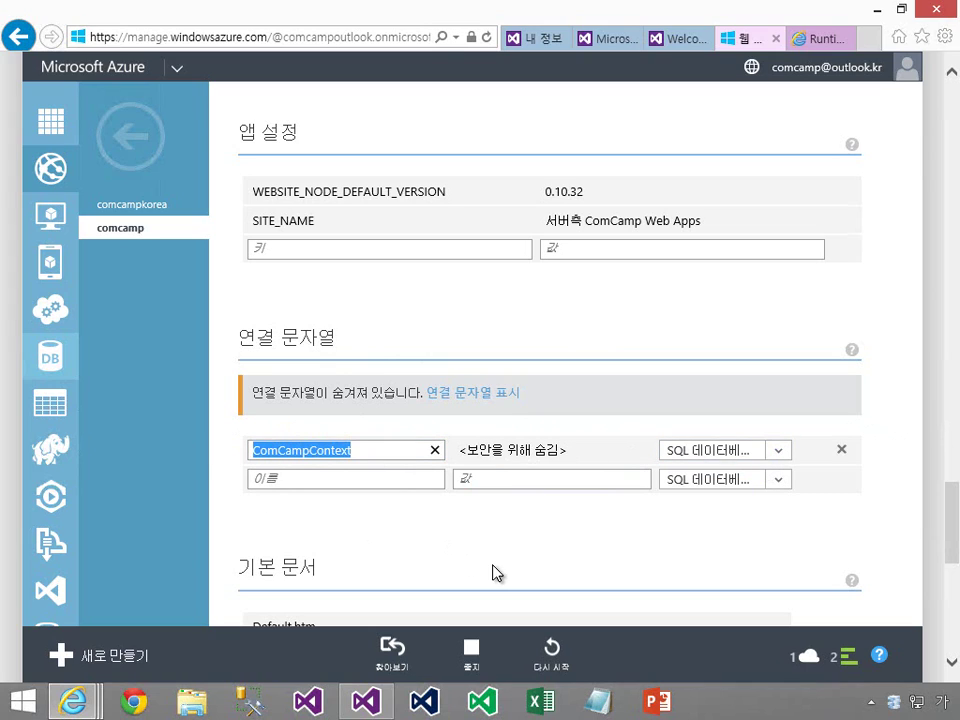
left_click(343, 480)
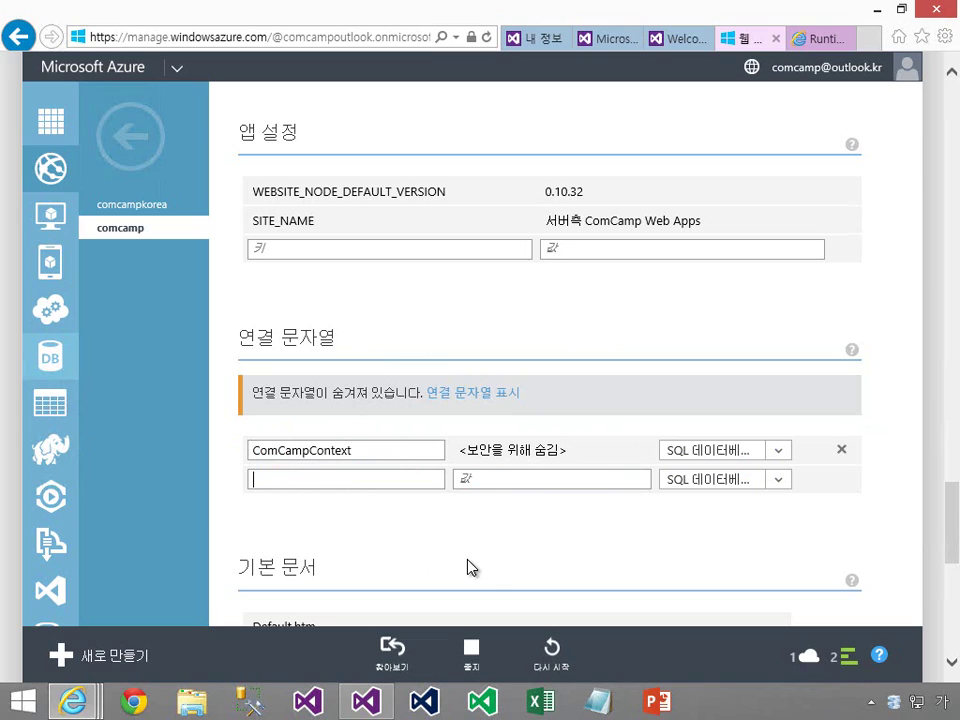
type("채")
key("BackSpace")
key("BackSpace")
key("Hangul")
type("Co")
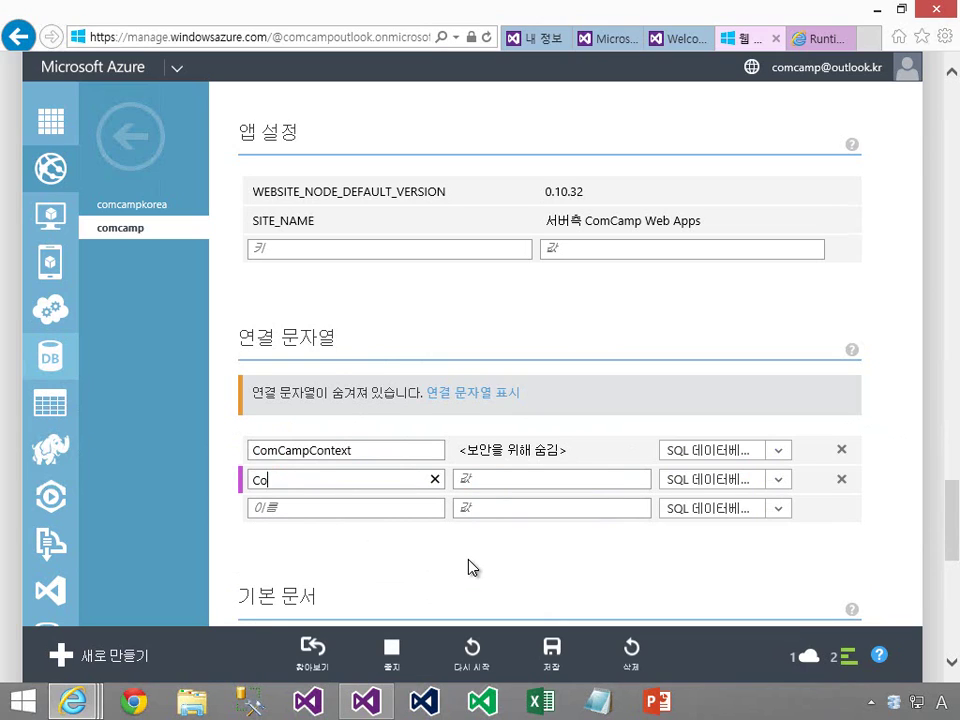
type("nnectionString")
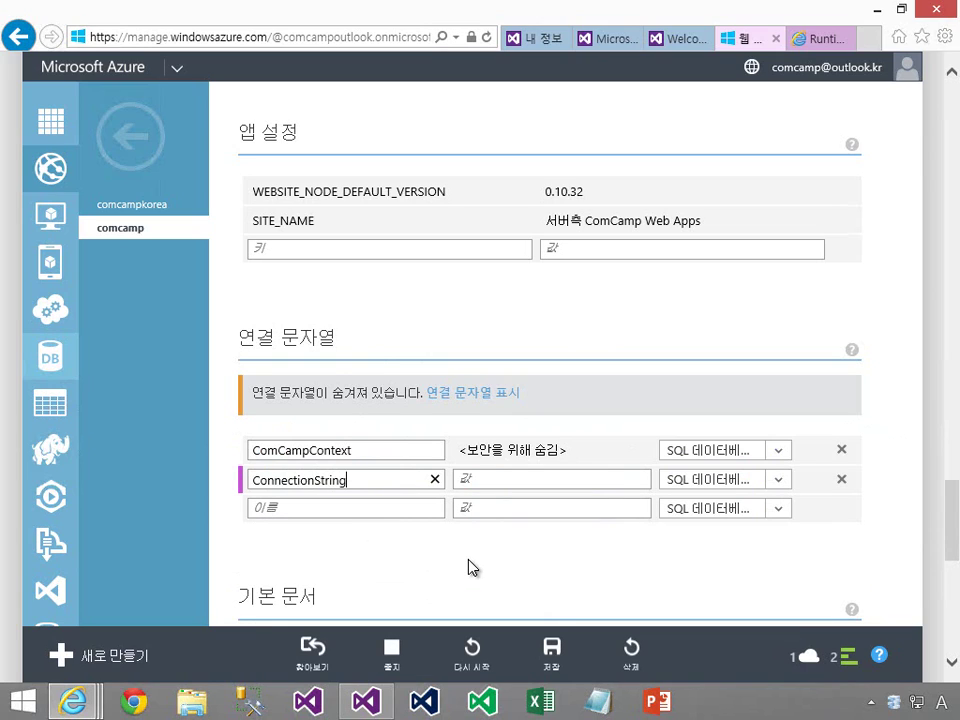
left_click(545, 481)
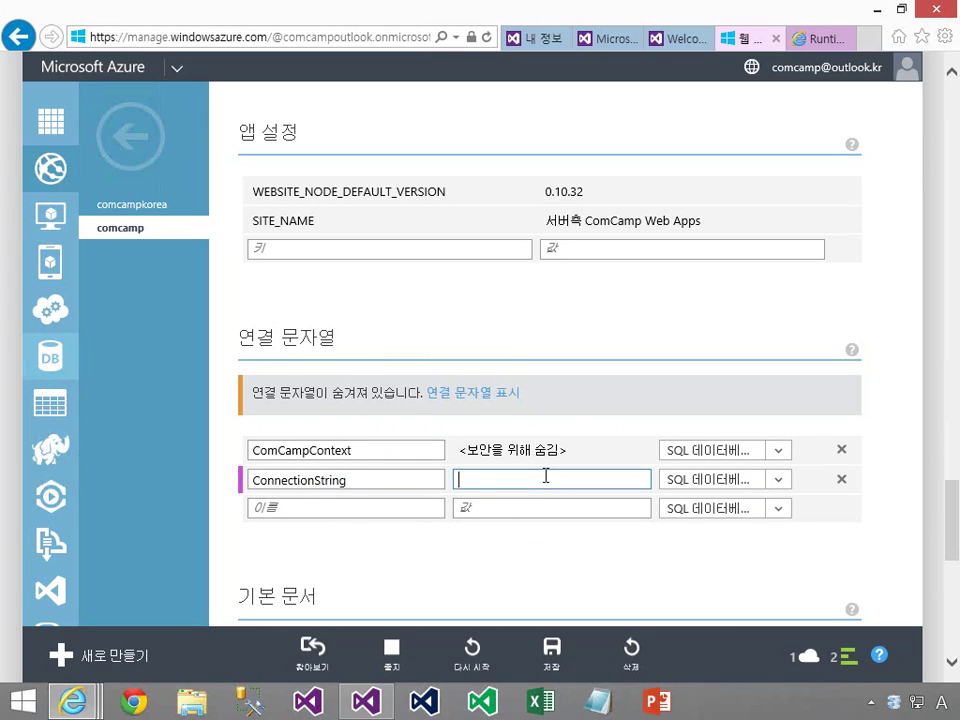
Step: Leave its type as SQL Database, then delete the ConnectionString name again
left_click(780, 481)
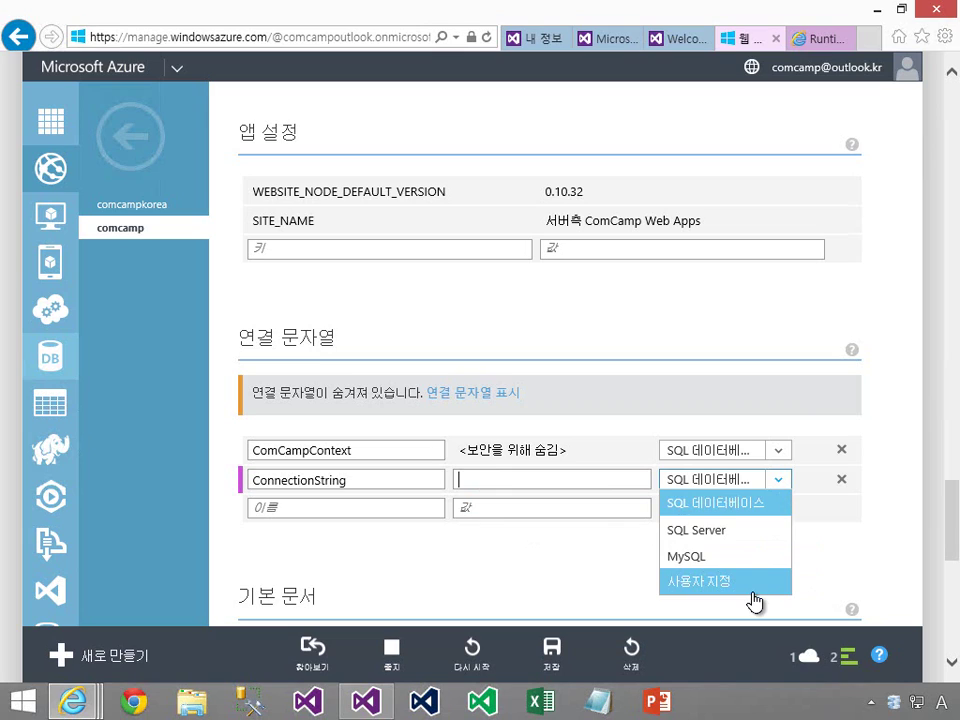
left_click(408, 516)
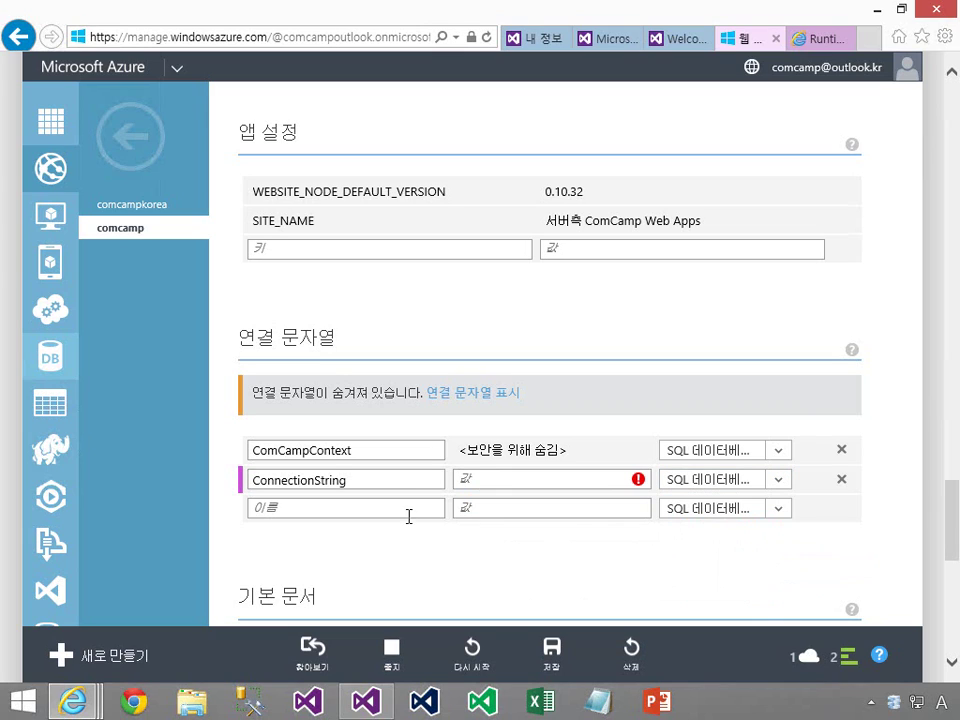
left_click_drag(390, 478, 135, 478)
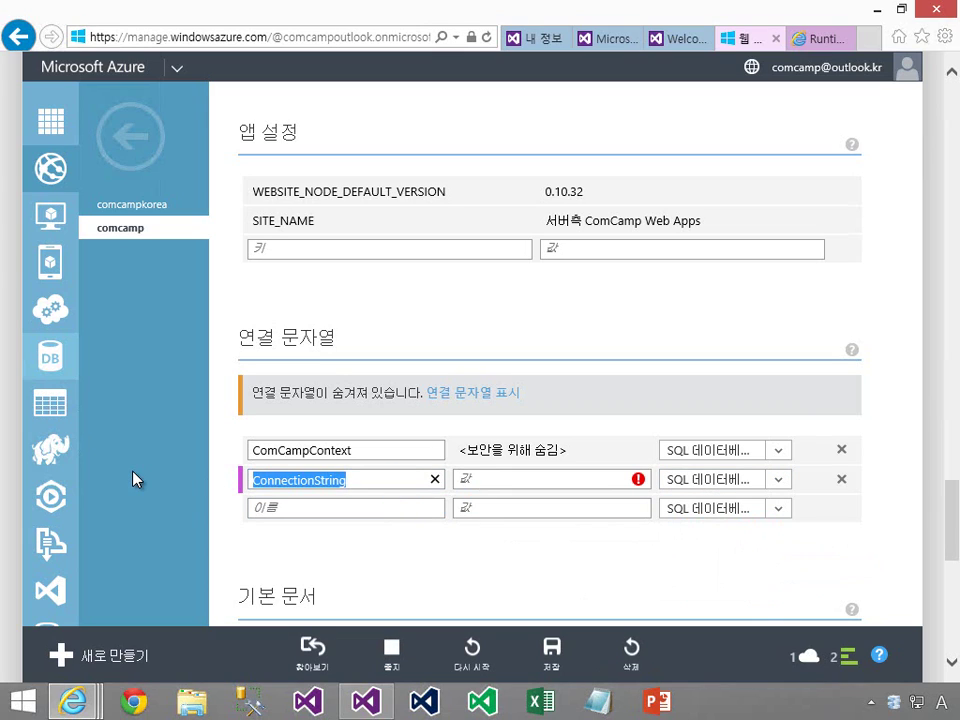
key("BackSpace")
left_click(531, 575)
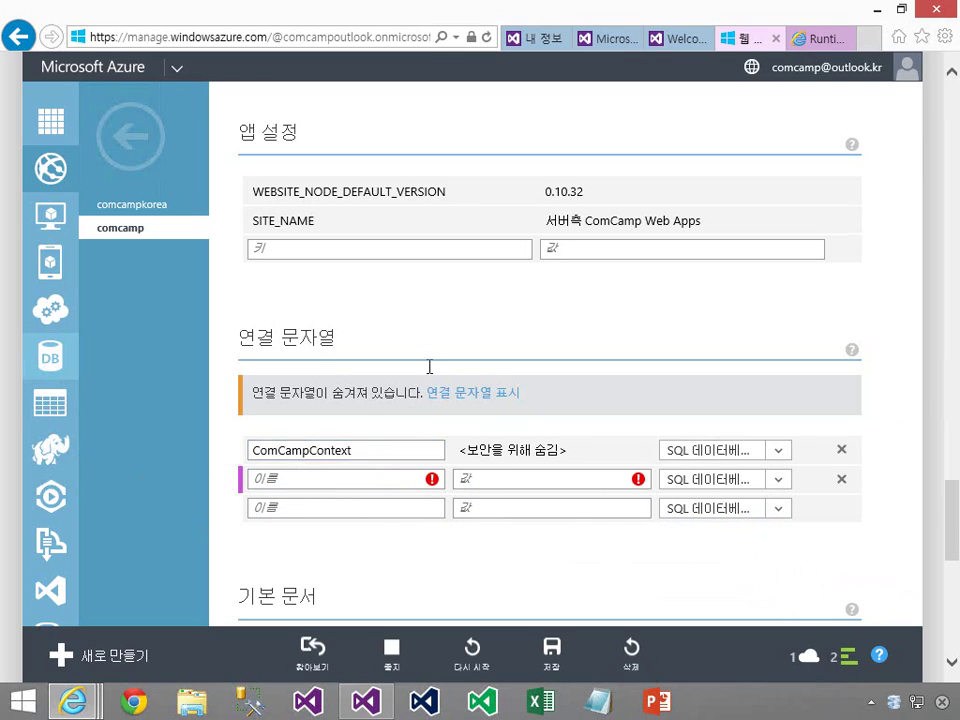
left_click(810, 42)
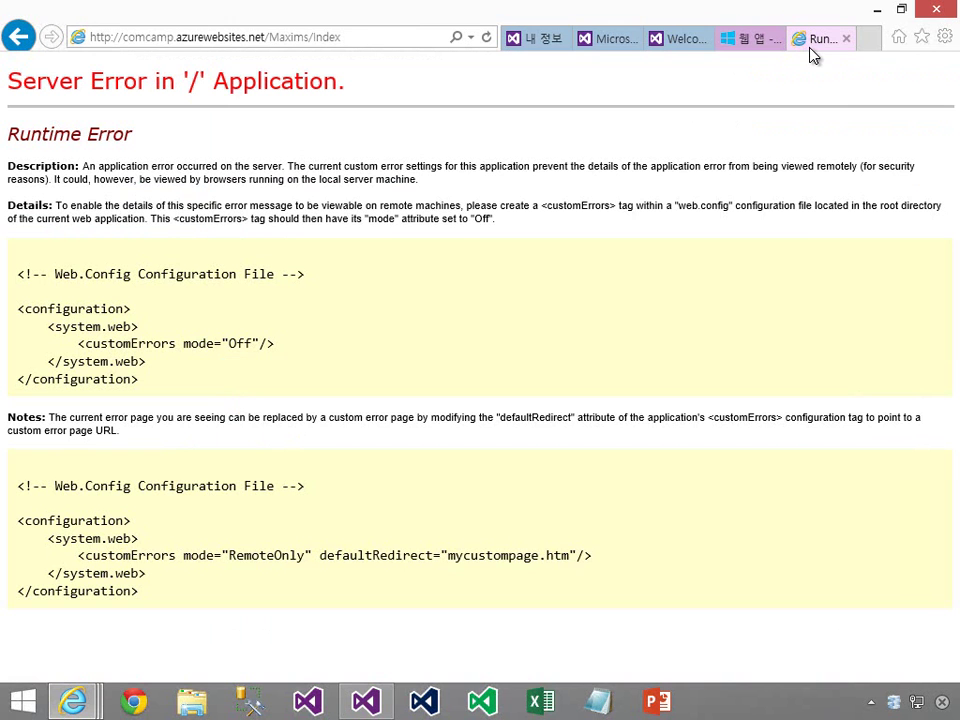
Step: Reload the Maxims page and create a maxim with the author's name and content 'AWA + SQL DB'
left_click(487, 39)
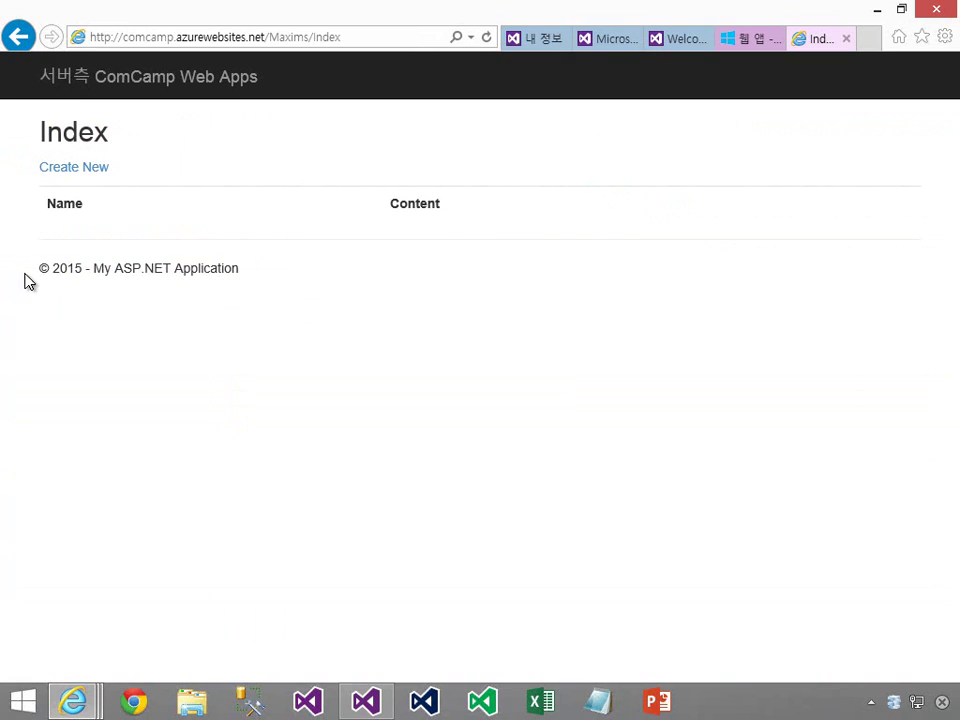
left_click(85, 178)
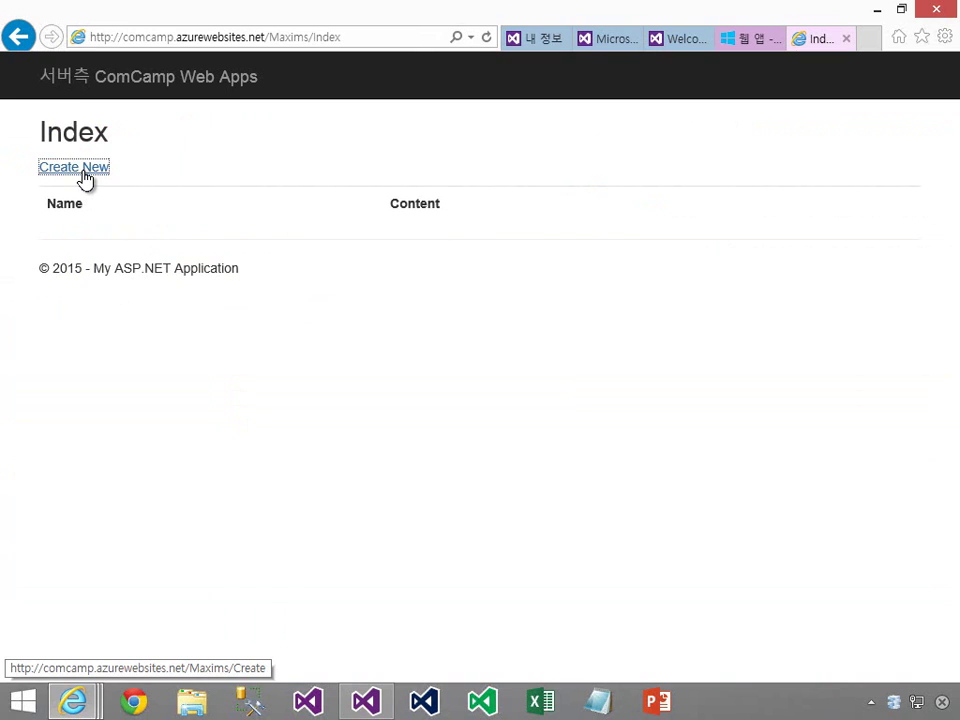
left_click(364, 232)
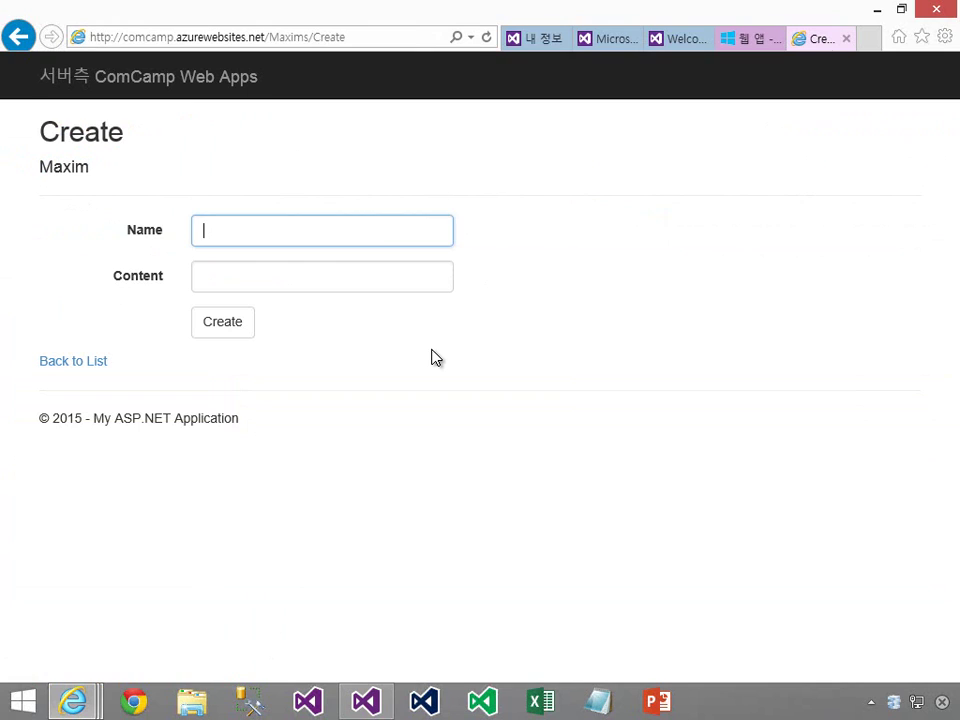
key("Hangul")
type("박용준")
key("Tab")
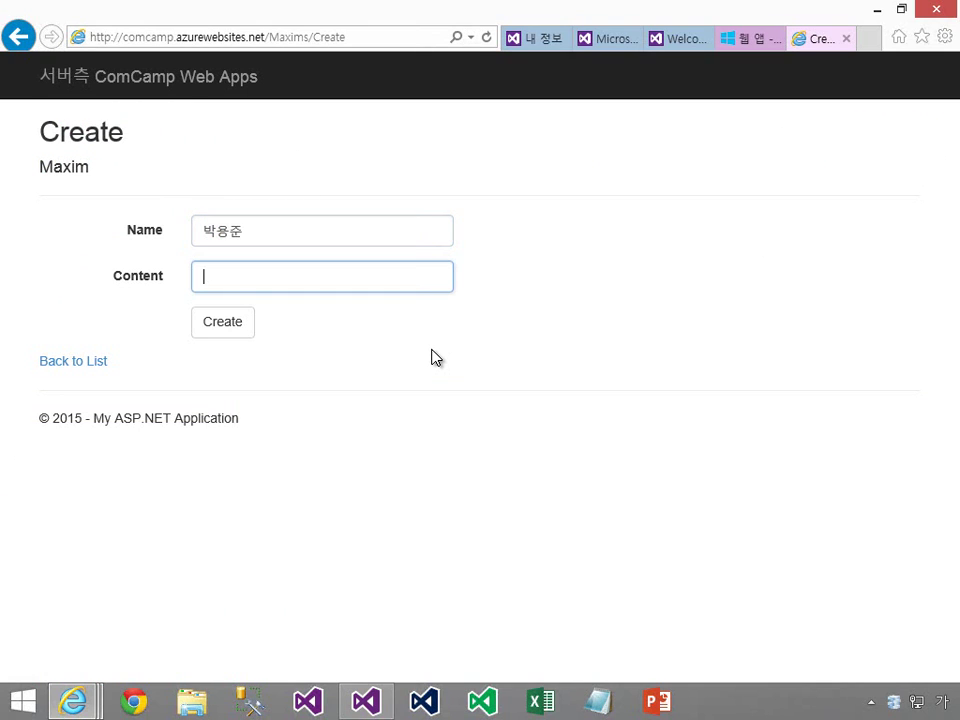
key("Hangul")
type("AWA + S")
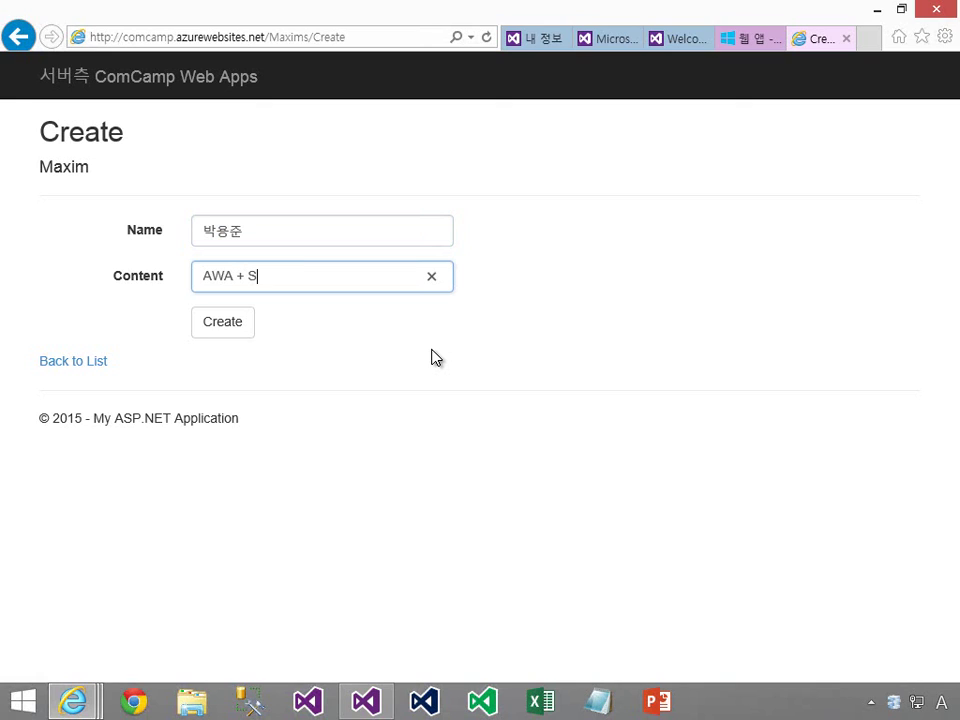
type("QL Azure")
key("BackSpace")
key("BackSpace")
key("BackSpace")
key("BackSpace")
type("DB")
left_click(227, 334)
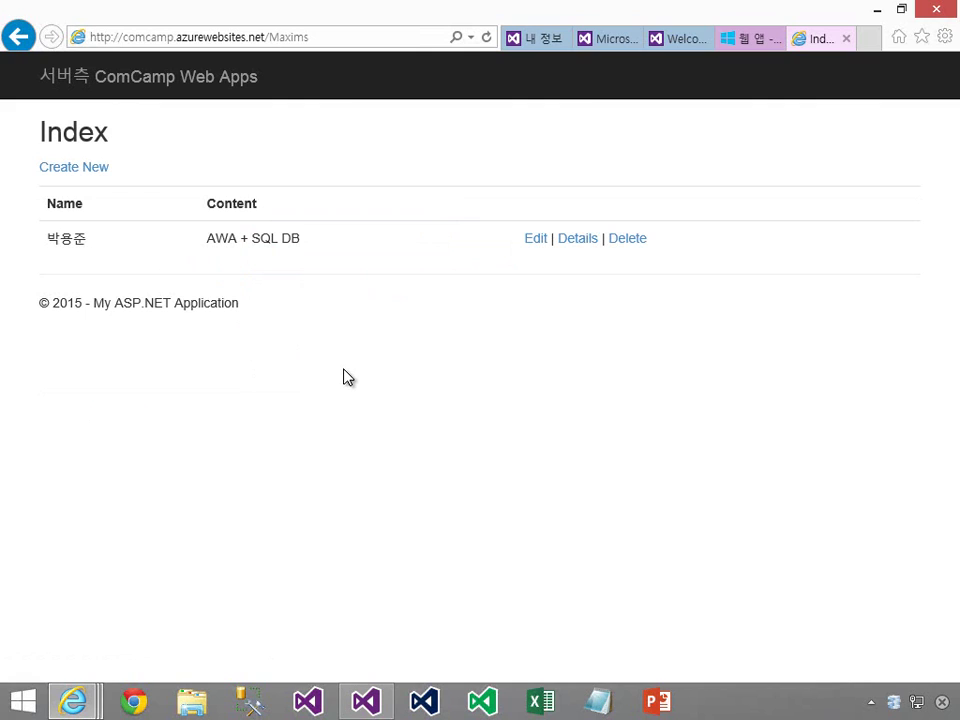
Step: Create a second maxim by the same author with content 'VSO + AWA + SQL' and review the list
left_click(86, 168)
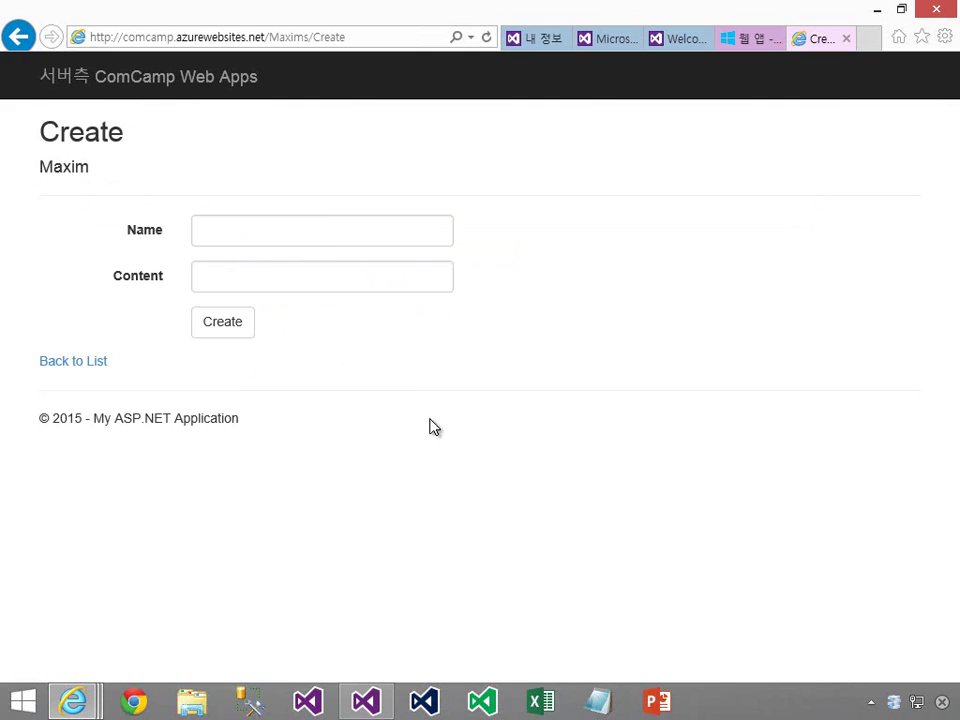
left_click(308, 244)
type("박ㅇ")
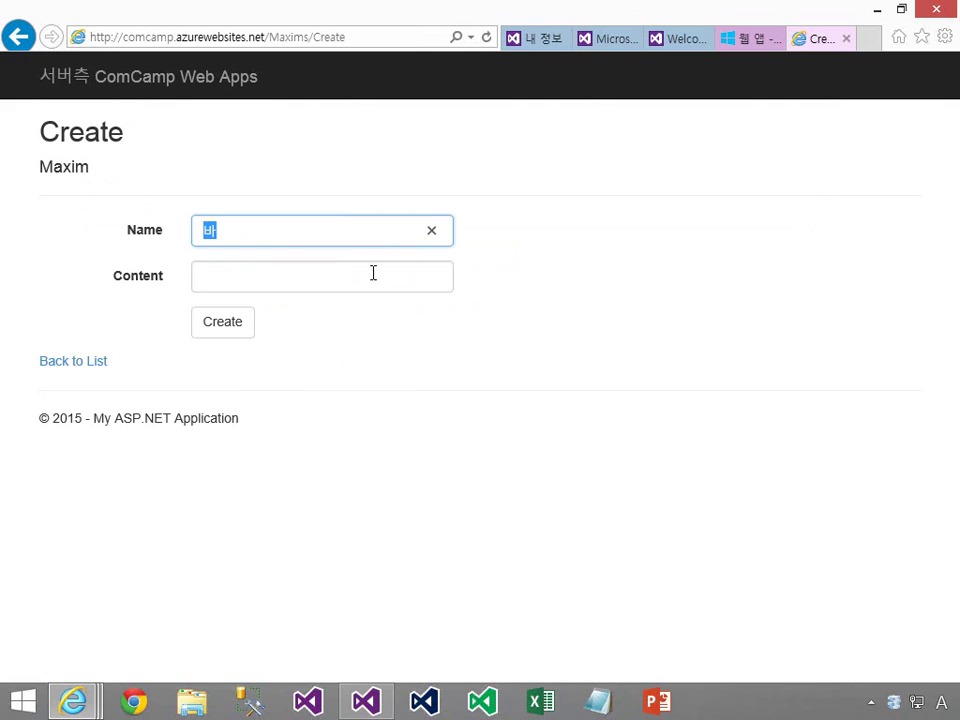
type("용준")
left_click(373, 273)
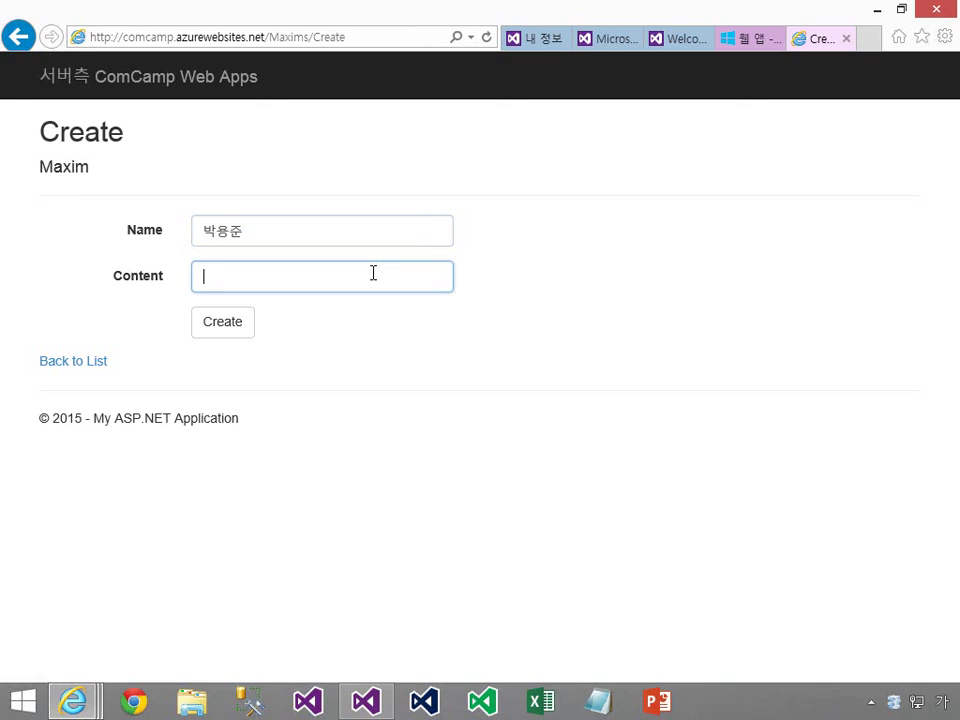
key("Hangul")
type("VSO + W")
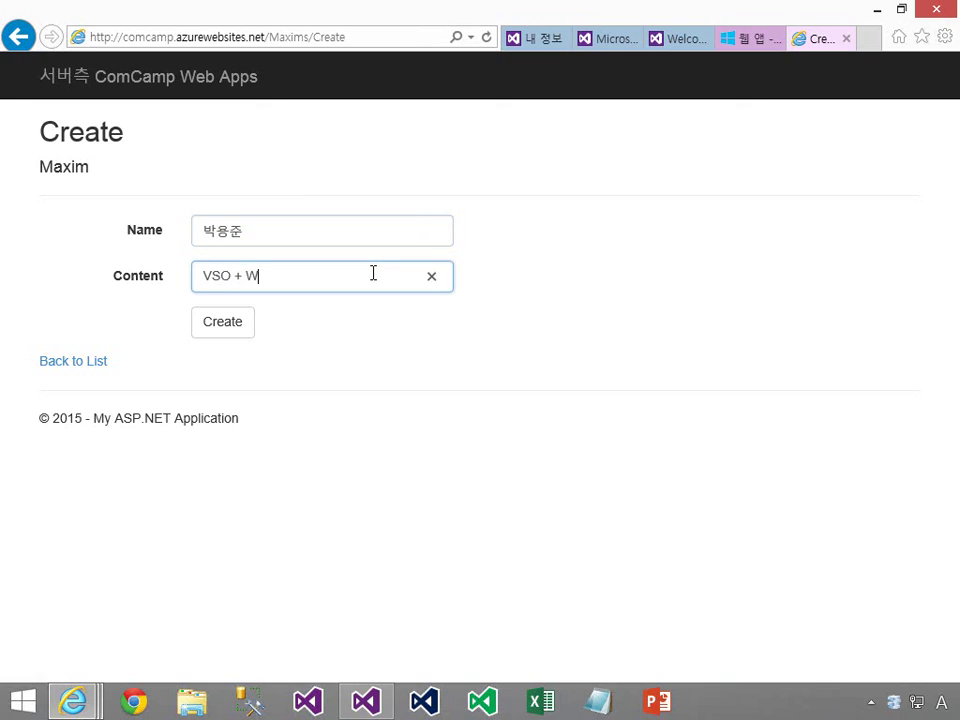
key("BackSpace")
type("AWA + SQL")
left_click(224, 330)
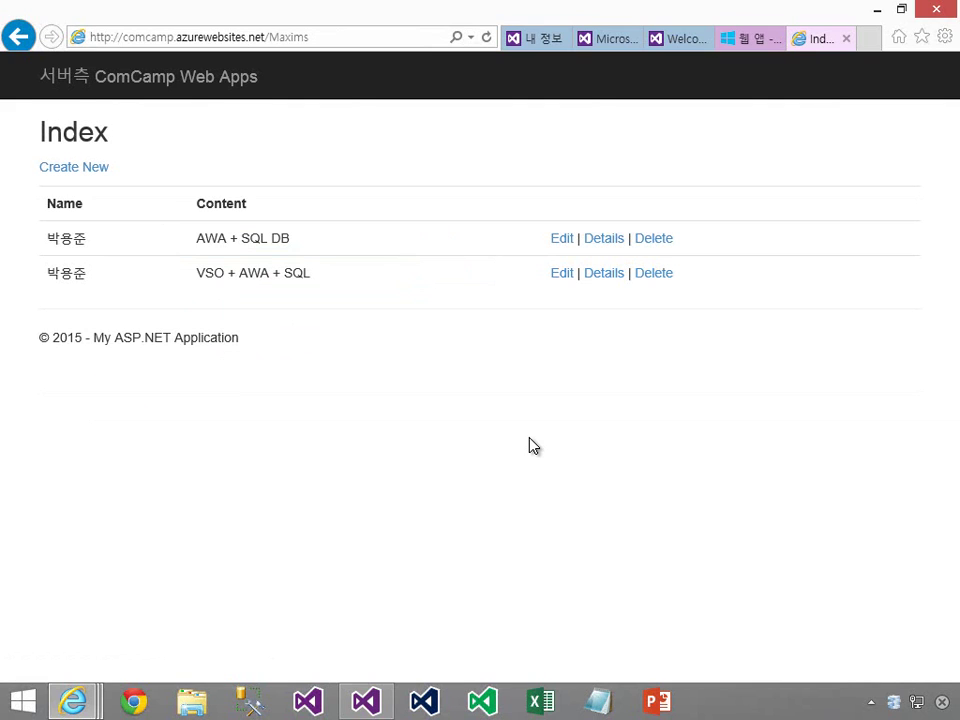
double_click(211, 238)
left_click(505, 481)
Step: Go to the portal's SQL databases section, discarding the unsaved connection-string changes
left_click(748, 45)
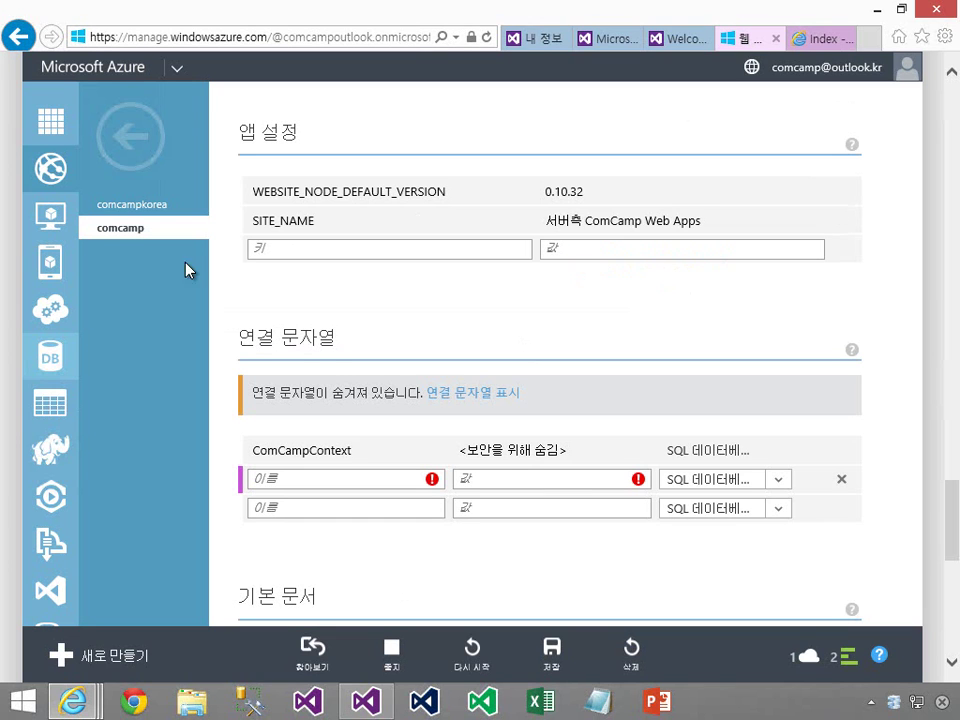
left_click(63, 372)
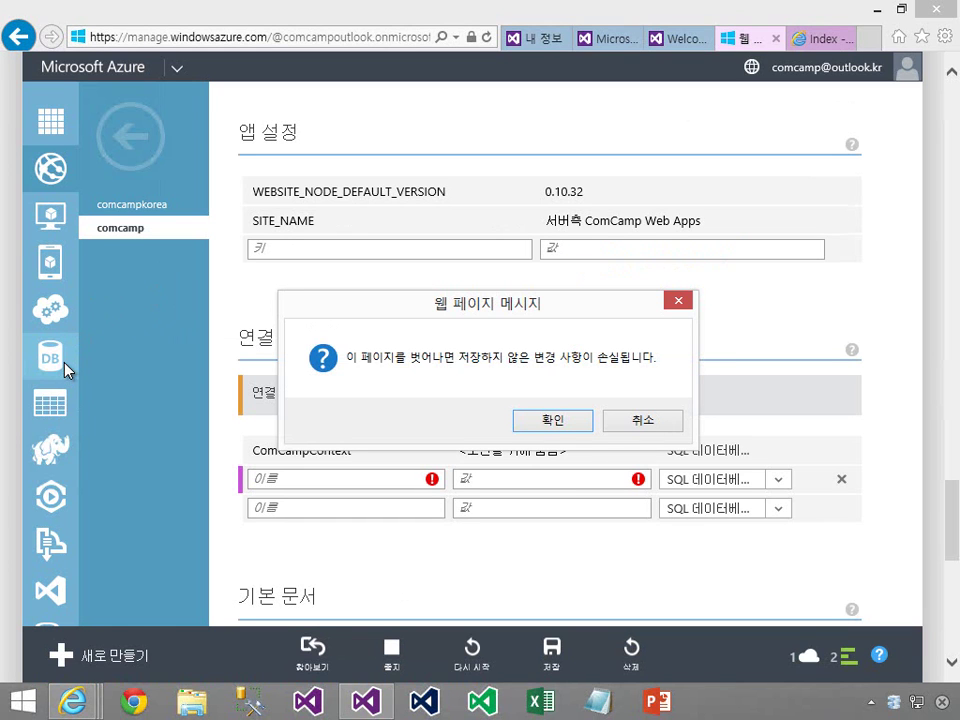
left_click(540, 432)
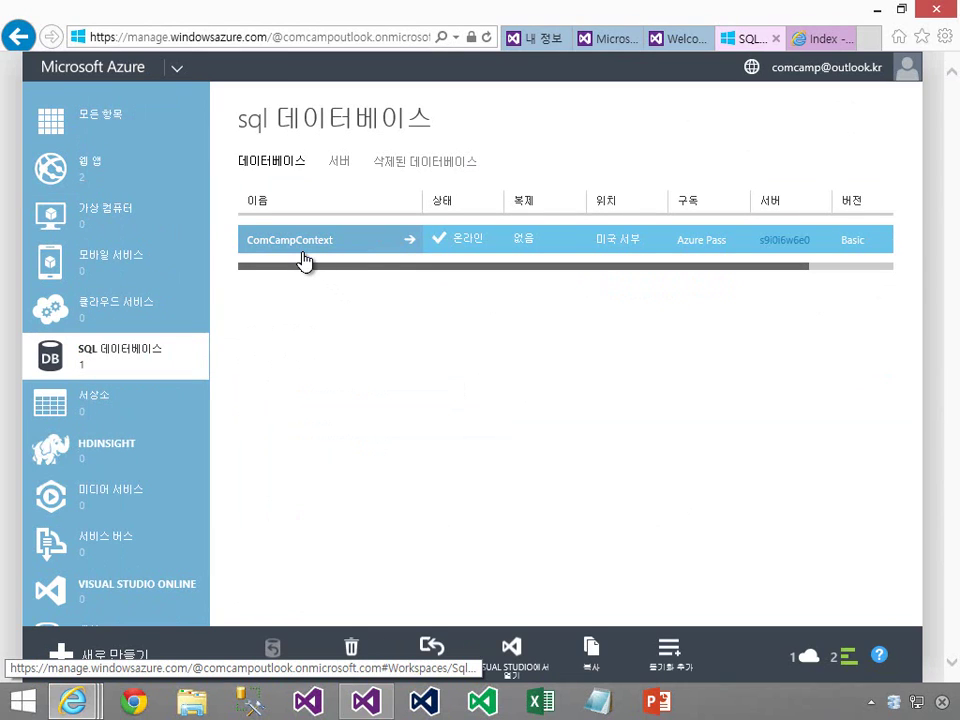
Step: Open the ComCampContext database dashboard, launch Manage, and answer the firewall rule prompt
left_click(302, 251)
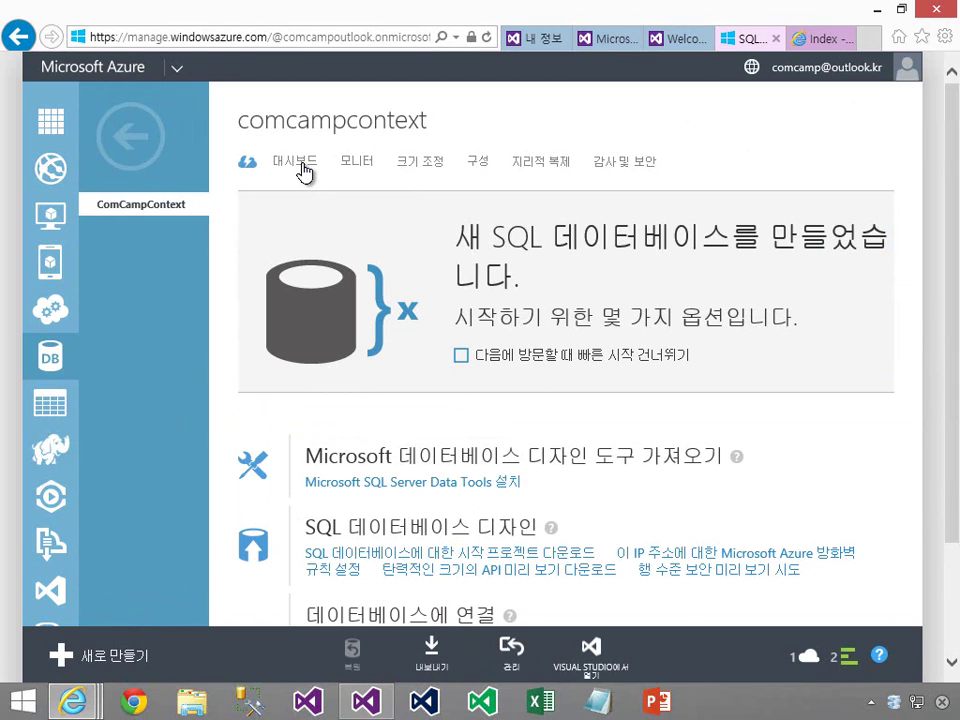
left_click(304, 170)
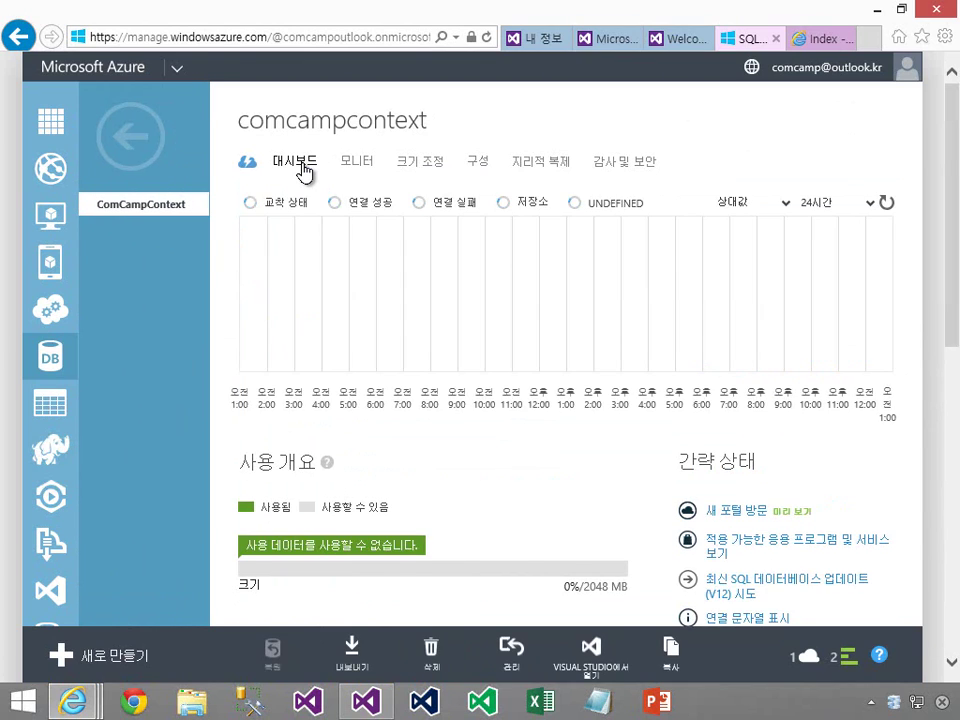
scroll(551, 426, "down", 4)
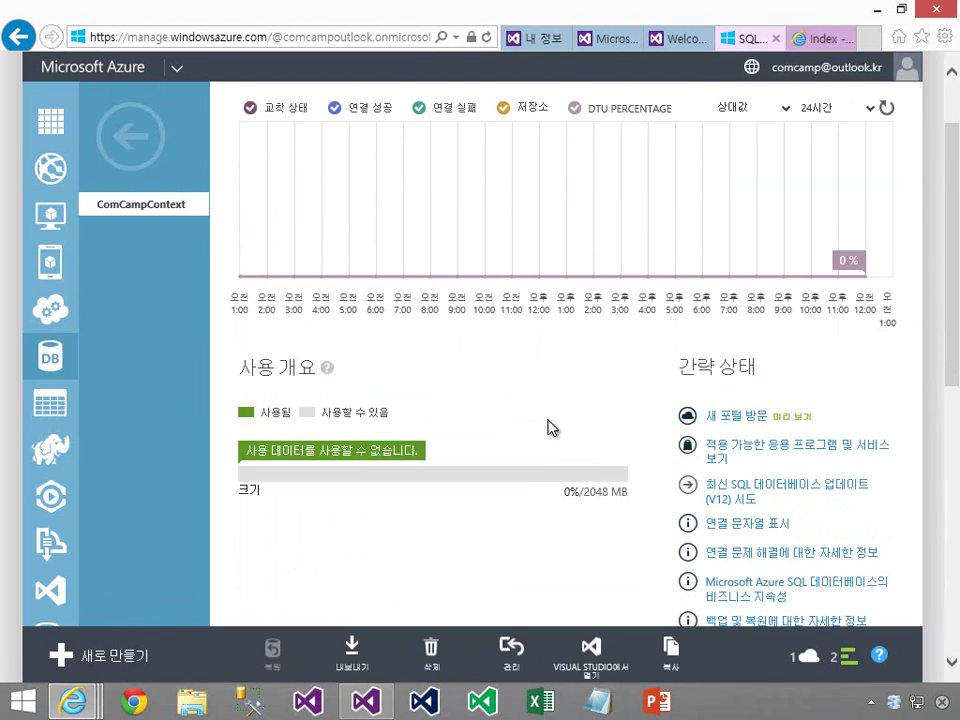
left_click(531, 651)
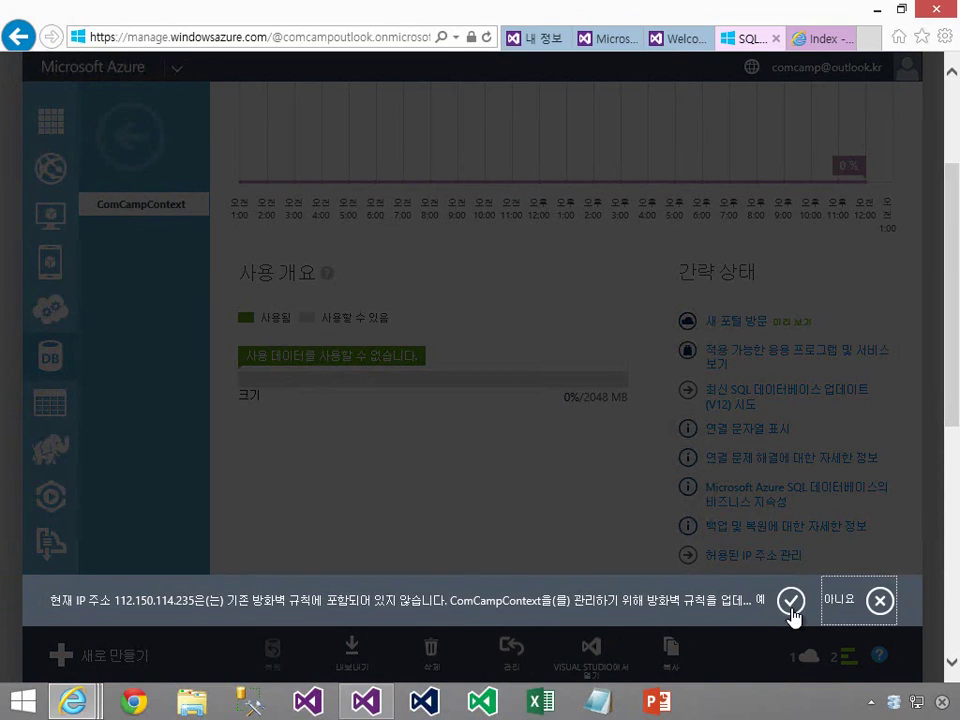
left_click(879, 600)
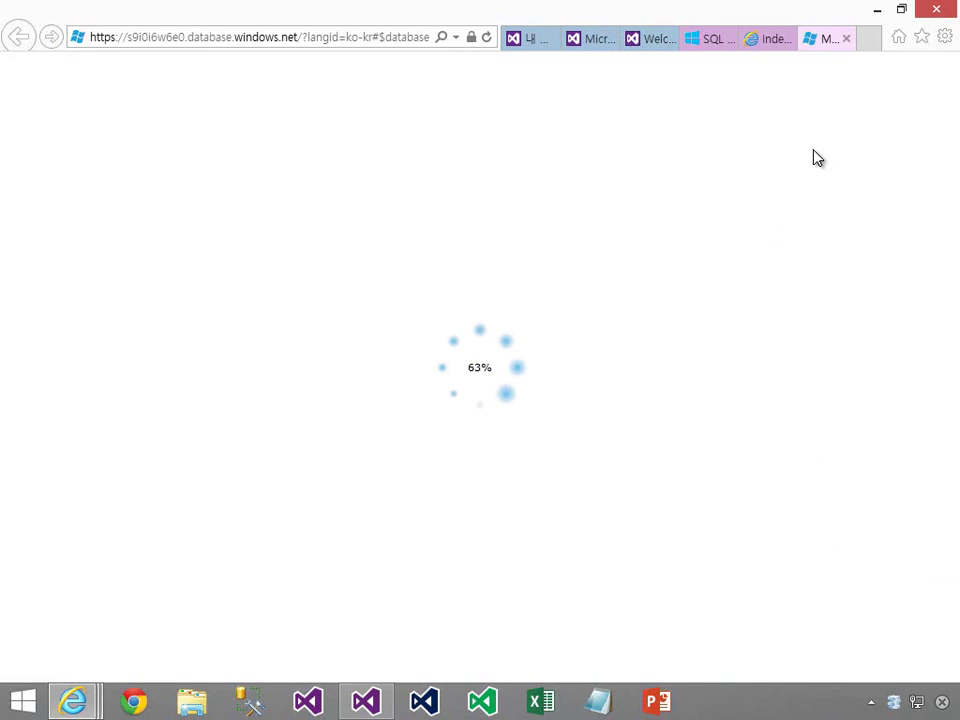
Step: Enter the database login user name and password on the SQL management sign-in page
right_click(466, 386)
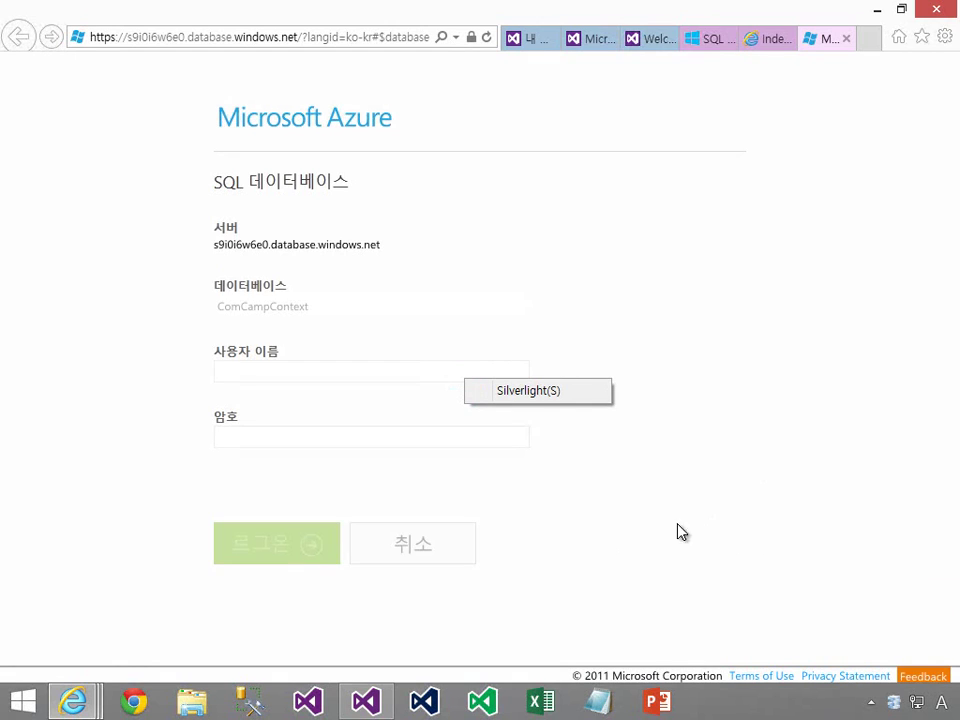
left_click(70, 427)
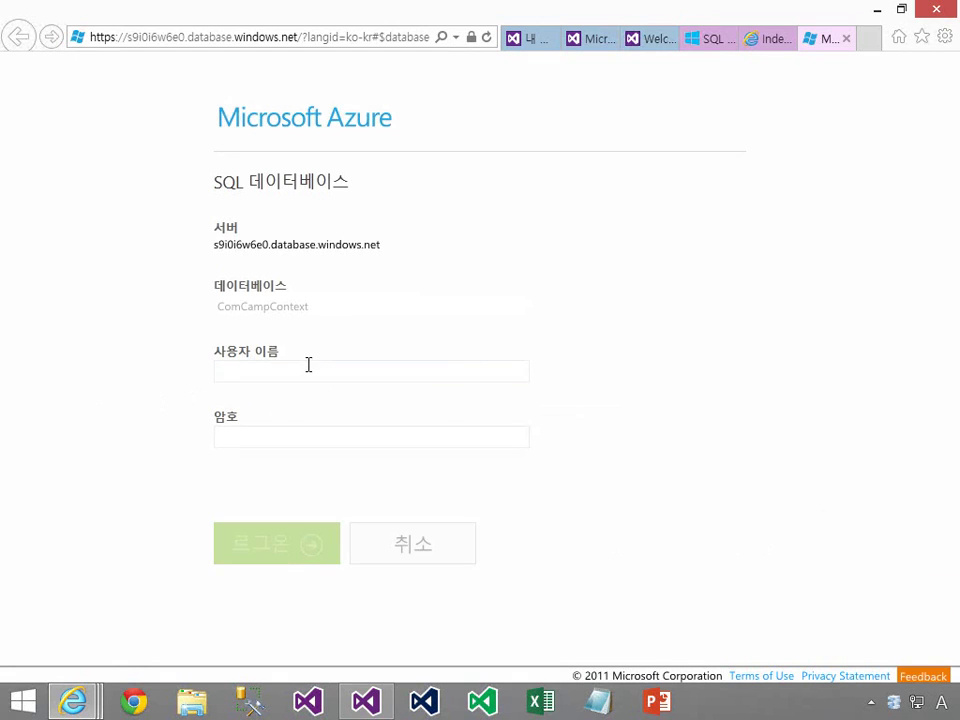
left_click(399, 376)
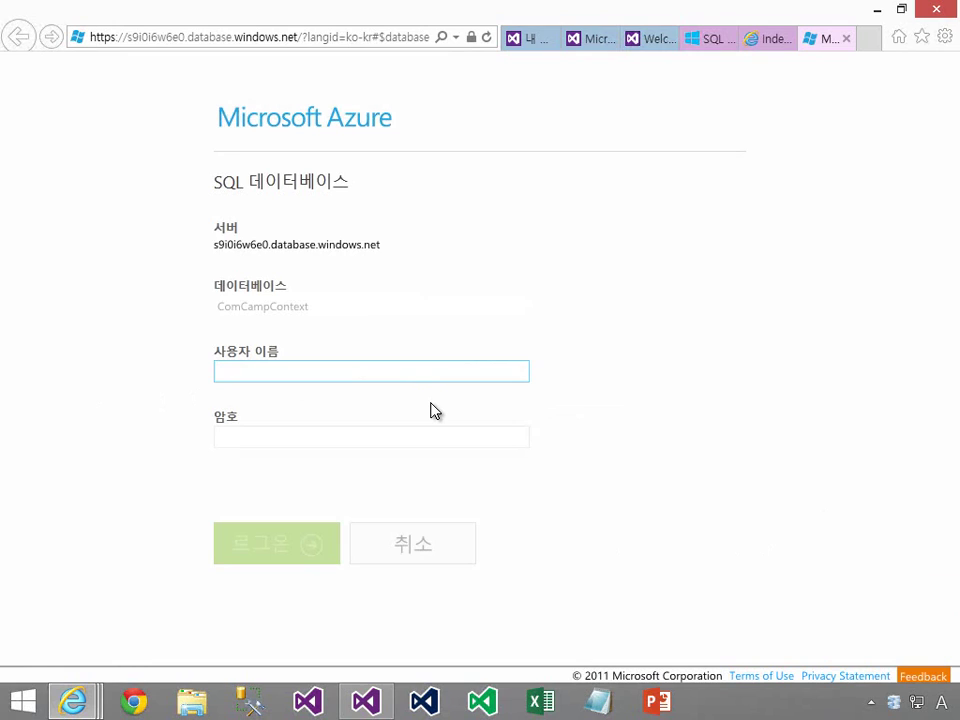
type("ComCamp")
key("Tab")
type("••")
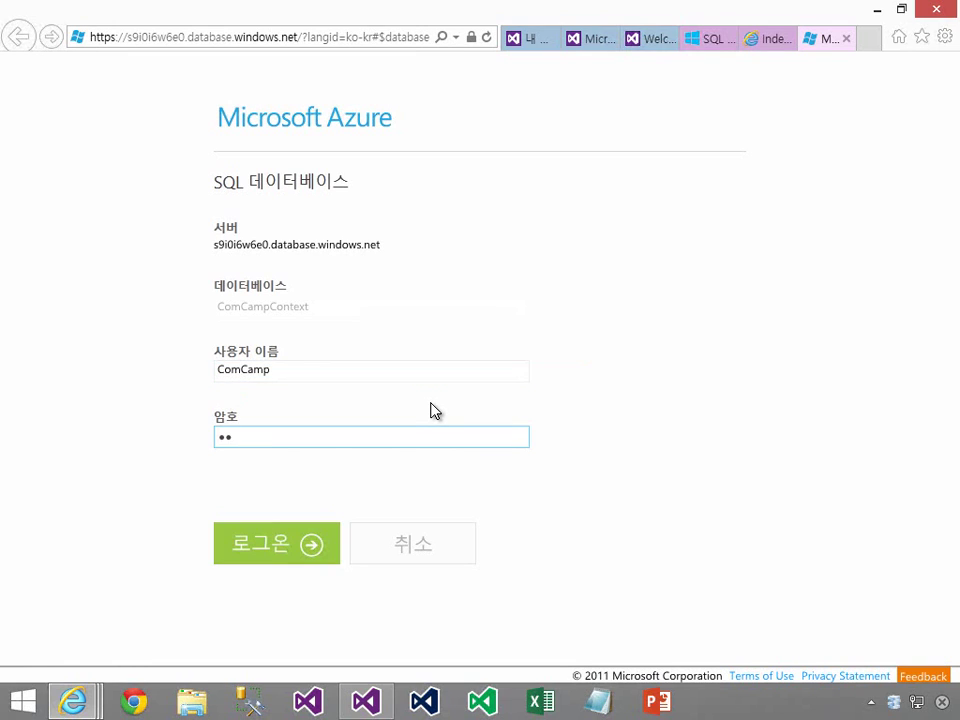
type("••••••")
key("ctrl+a")
type("•")
Step: Attempt sign-in, cancel after the server connection error, and close the login page
left_click(265, 560)
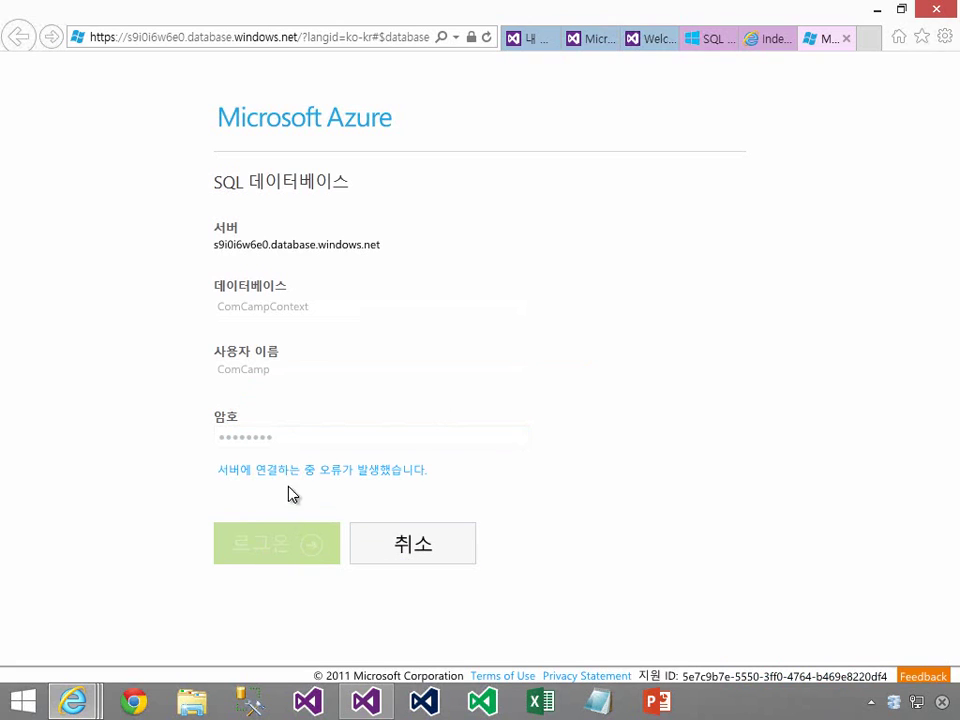
left_click(418, 546)
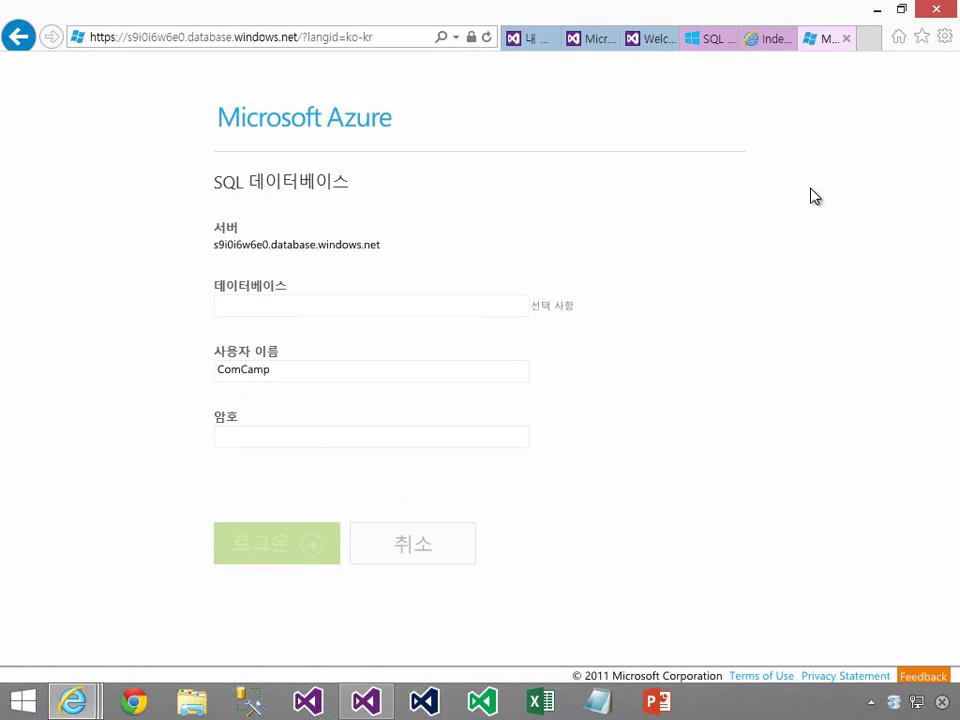
left_click(846, 40)
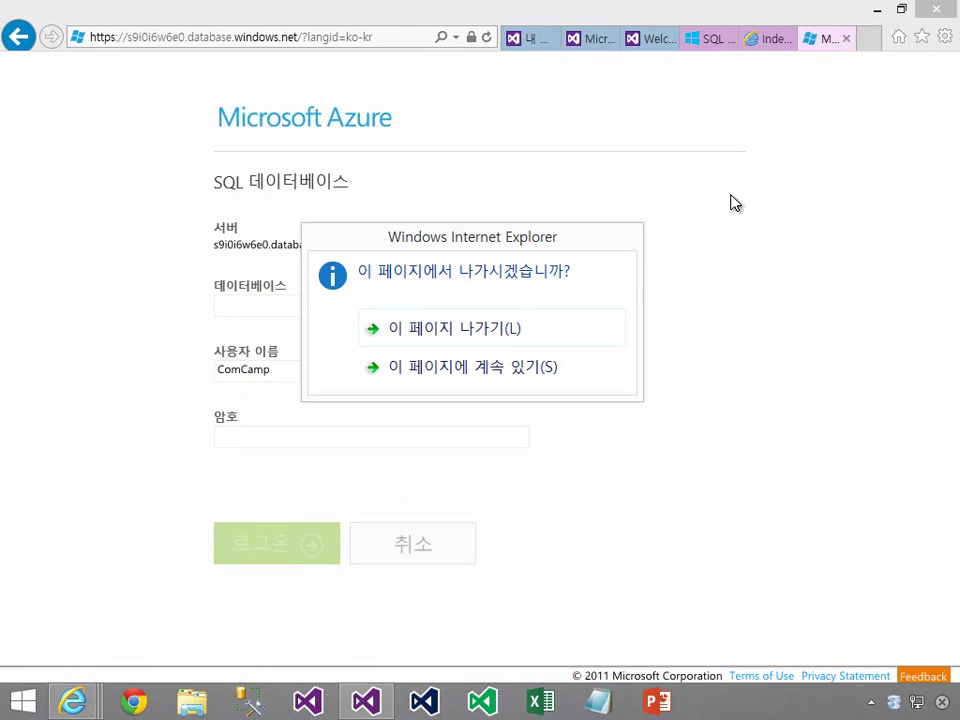
Step: Leave the login page and show the portal's SQL databases list with ComCampContext
left_click(505, 340)
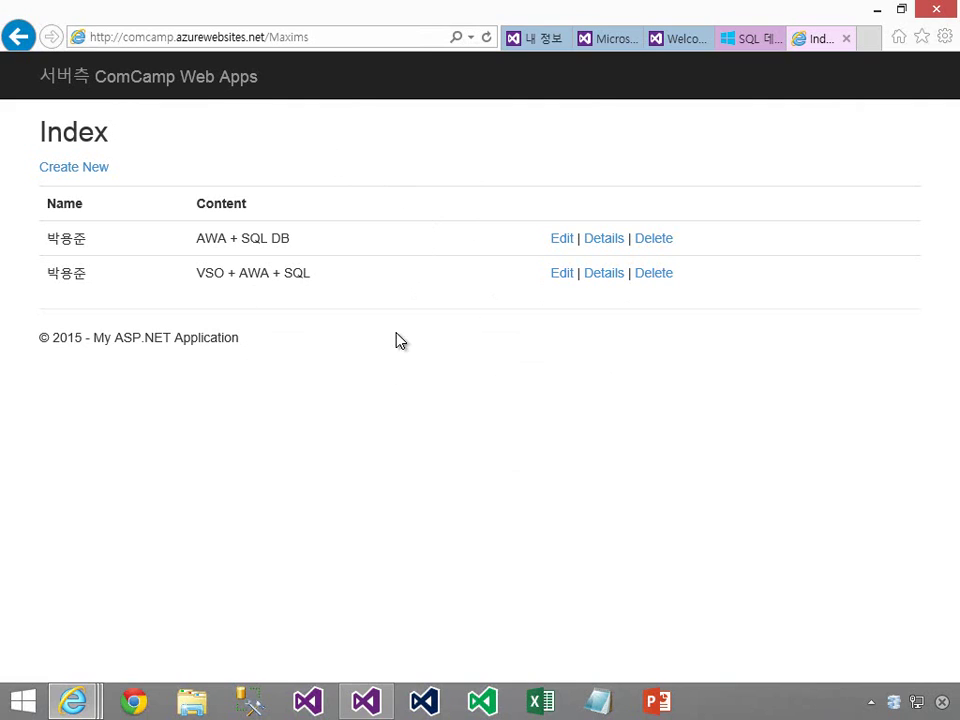
left_click(754, 41)
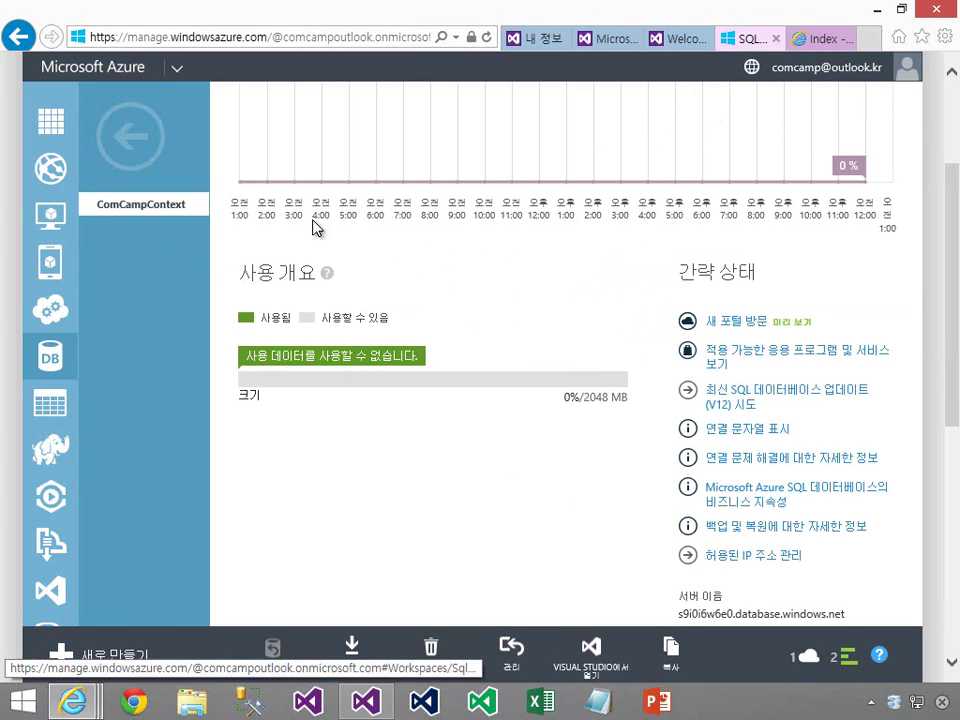
left_click(47, 360)
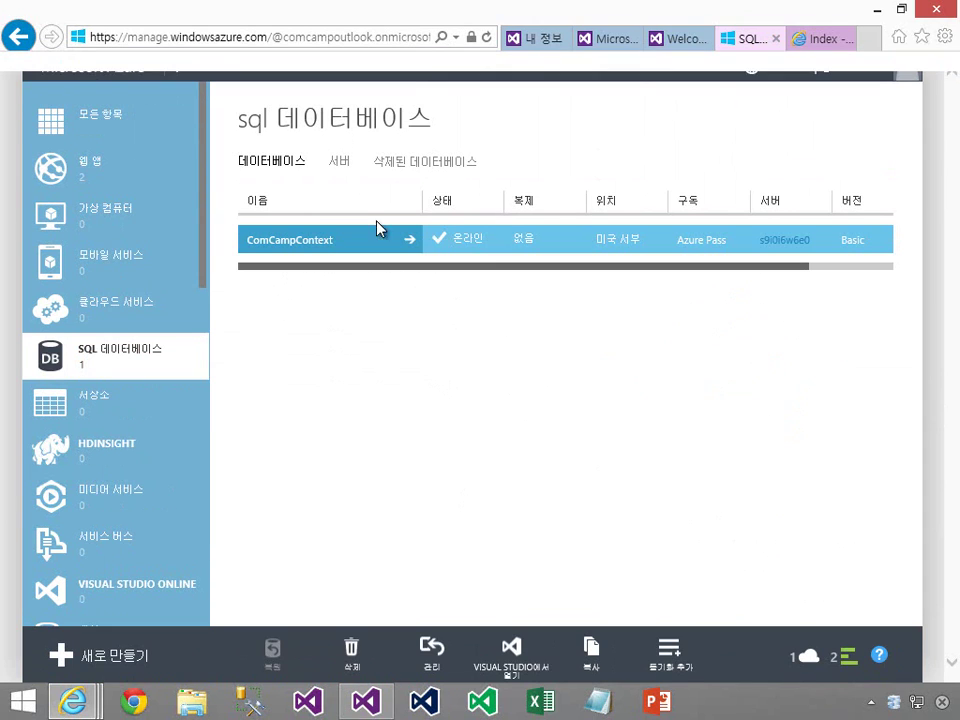
Step: Open the ComCampContext database, view its audit and security and configuration pages, and return to the dashboard
key("alt")
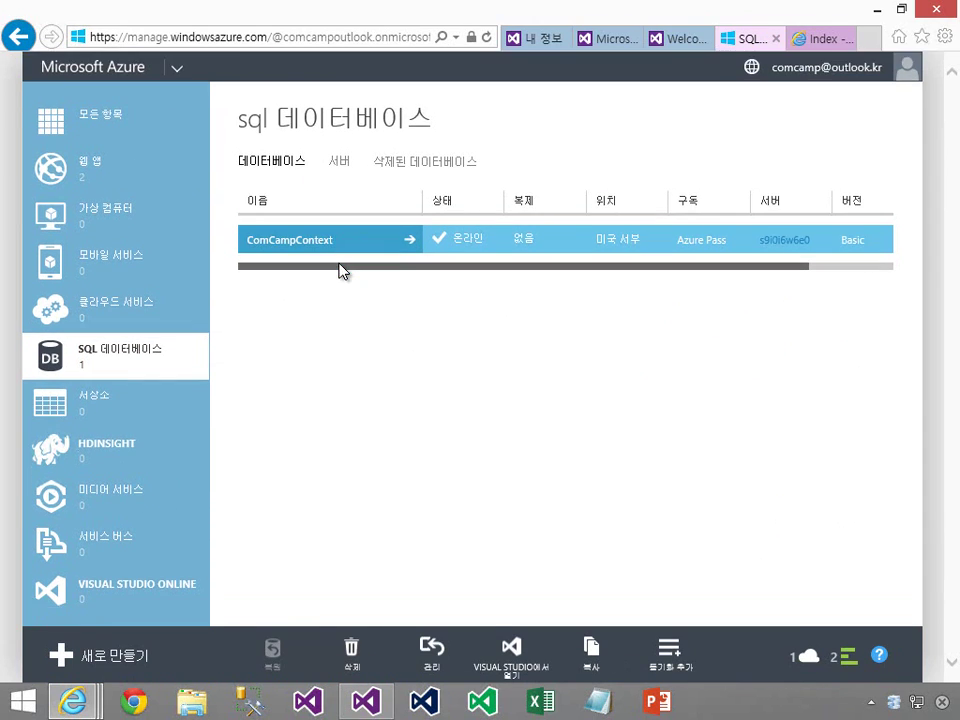
left_click(332, 255)
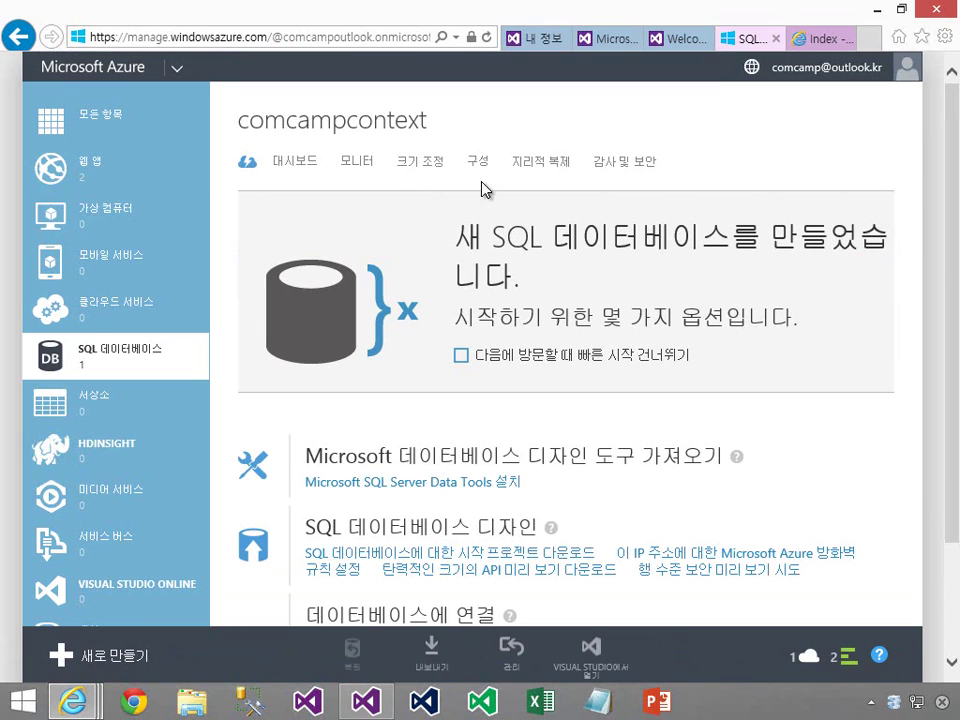
left_click(620, 177)
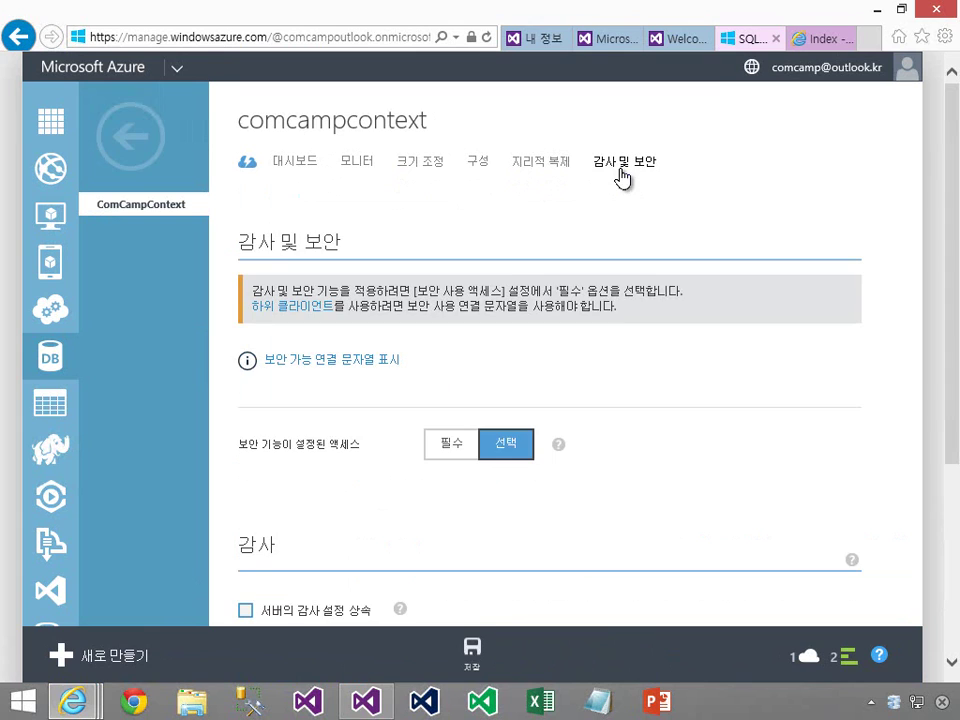
scroll(707, 315, "down", 3)
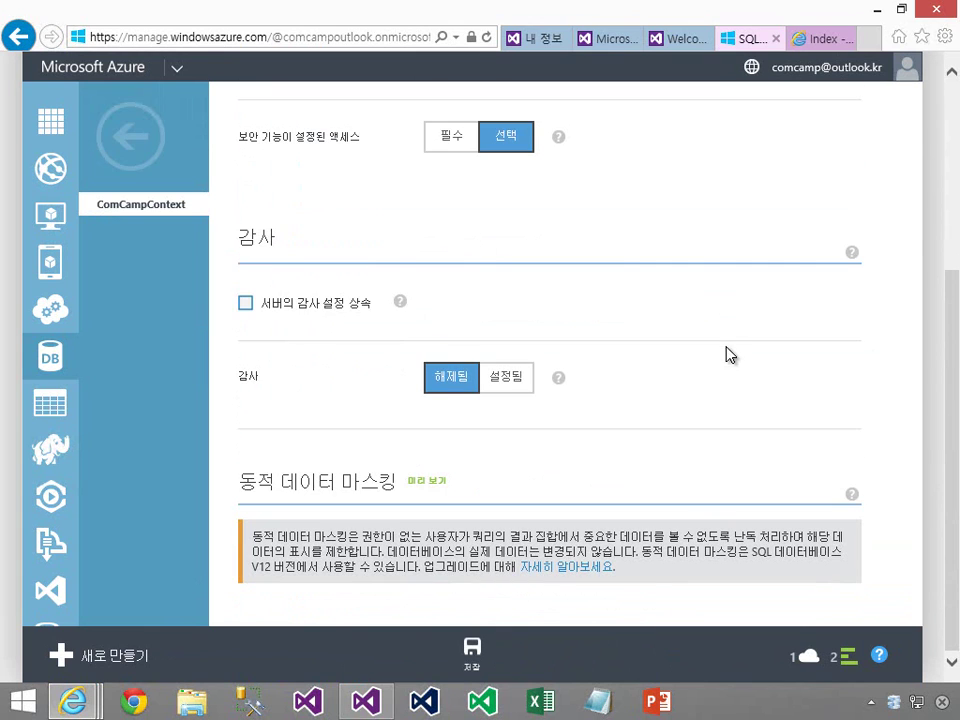
scroll(728, 352, "up", 3)
left_click(290, 177)
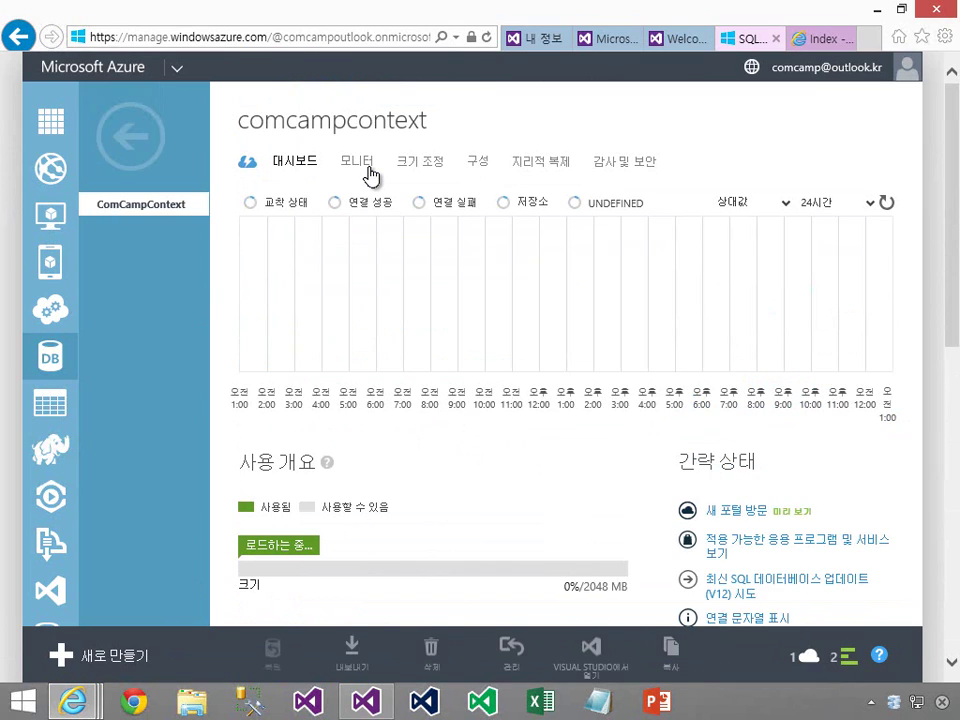
left_click(486, 170)
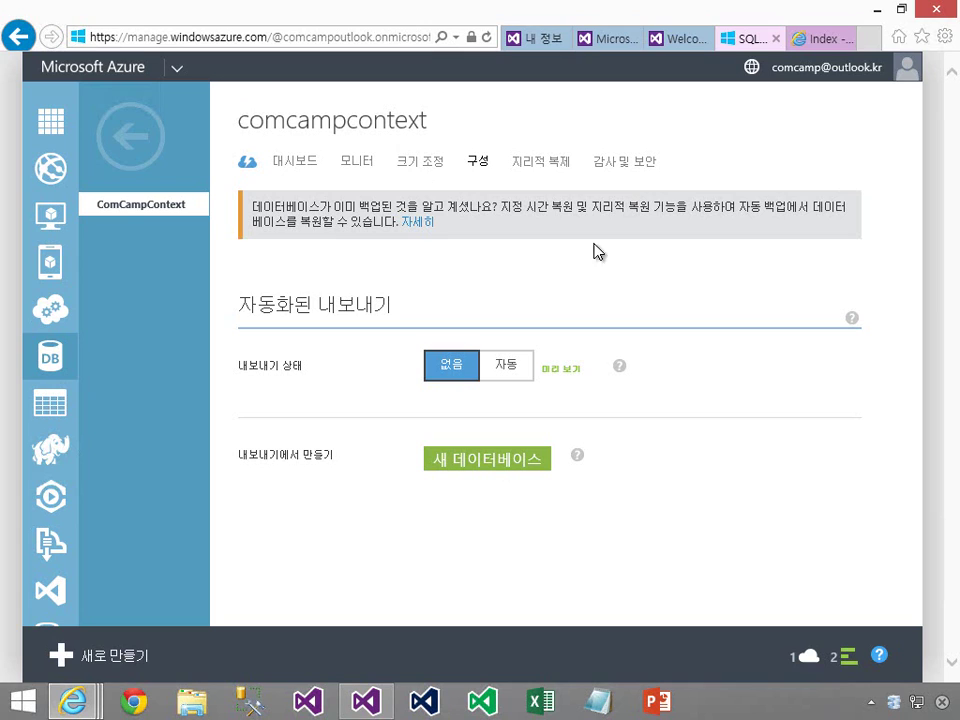
left_click(310, 165)
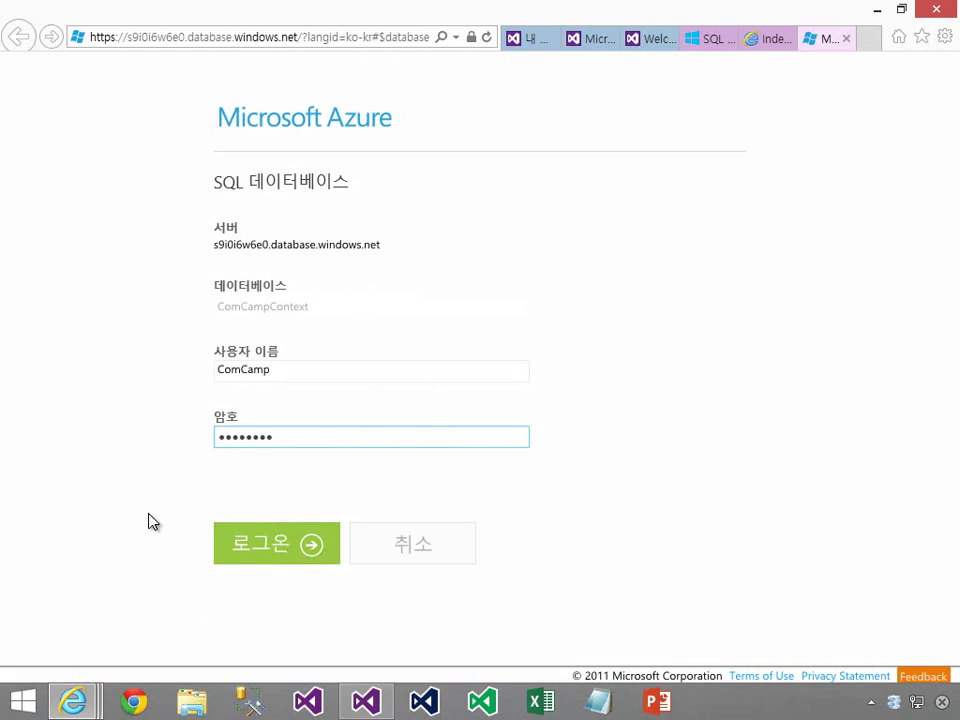
Step: Sign in to the ComCampContext database, cancel the open-file dialog, and start a new empty query
left_click(295, 568)
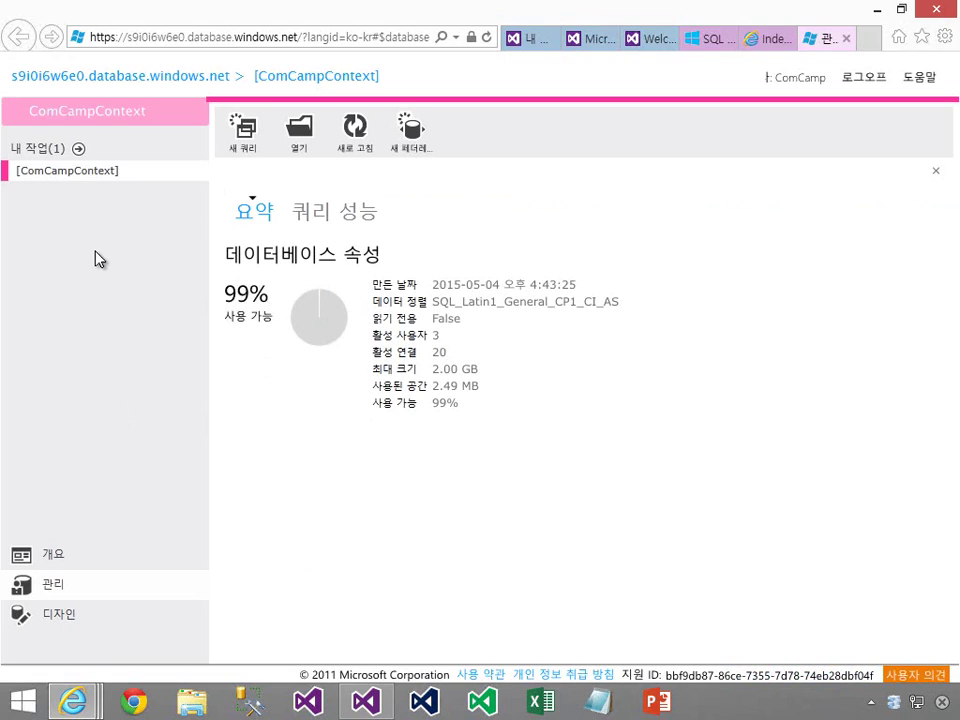
left_click(302, 133)
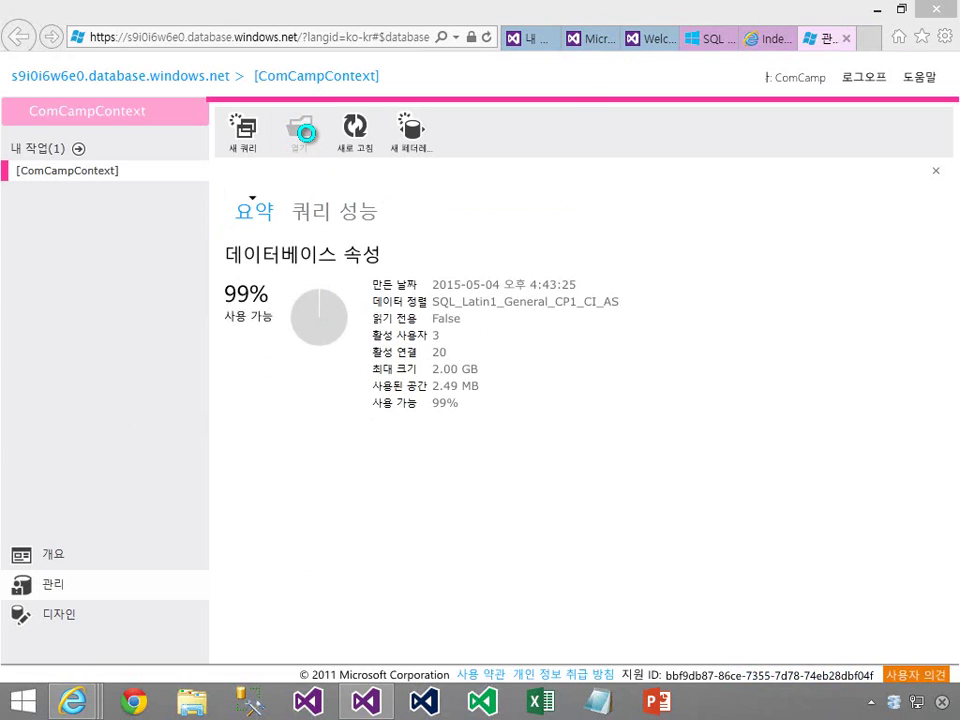
left_click(532, 426)
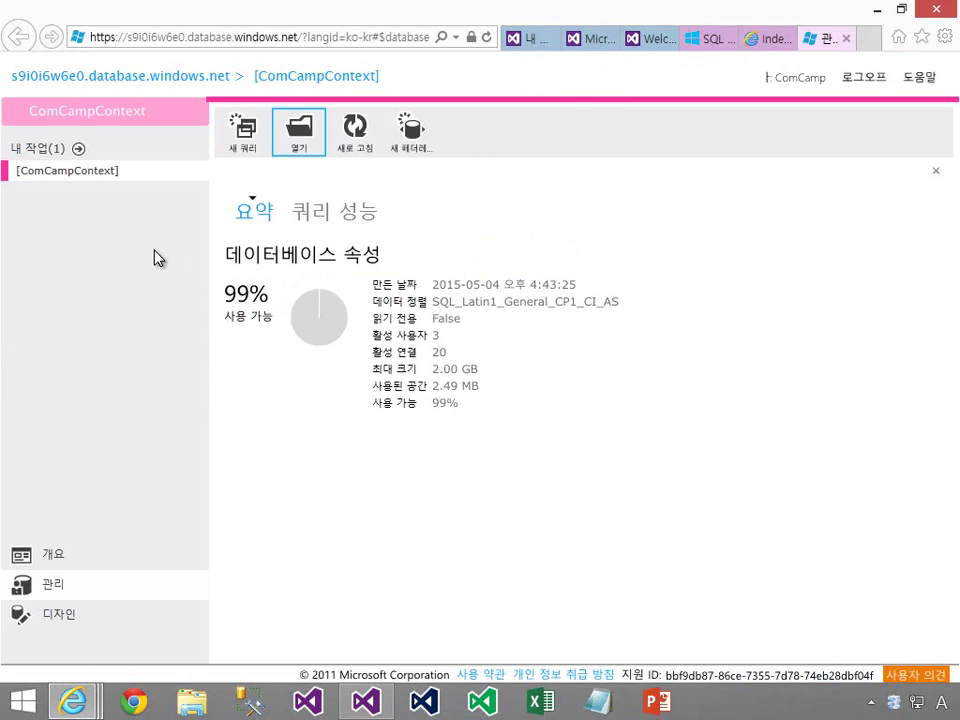
left_click(72, 180)
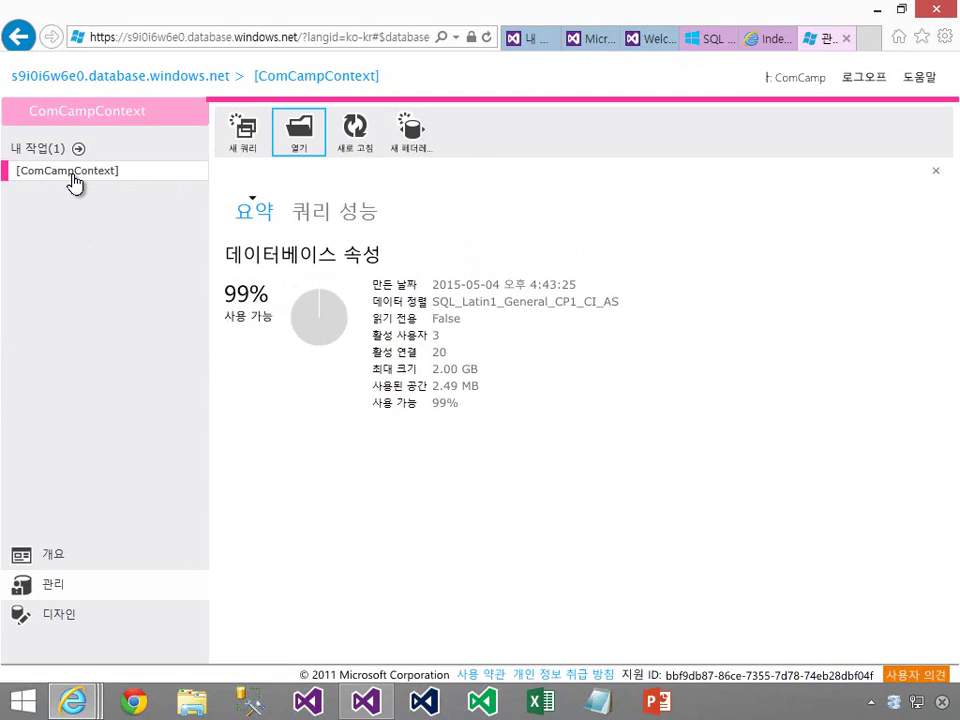
right_click(72, 180)
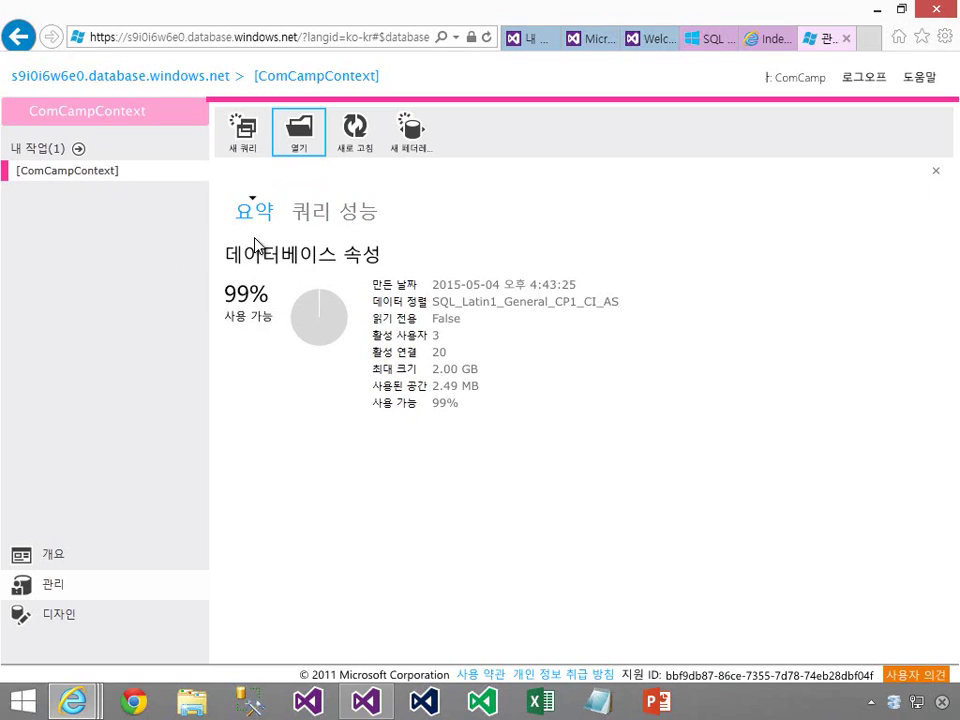
left_click(252, 150)
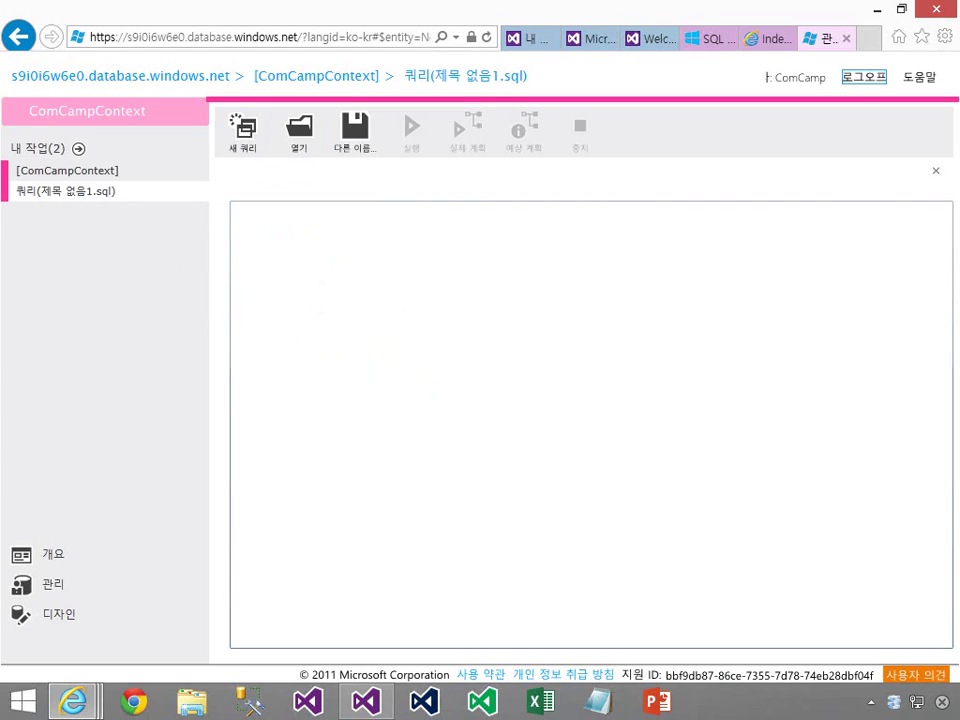
Step: Show the database's tables in Design and select the Maxims table, which holds 2 rows
left_click(60, 622)
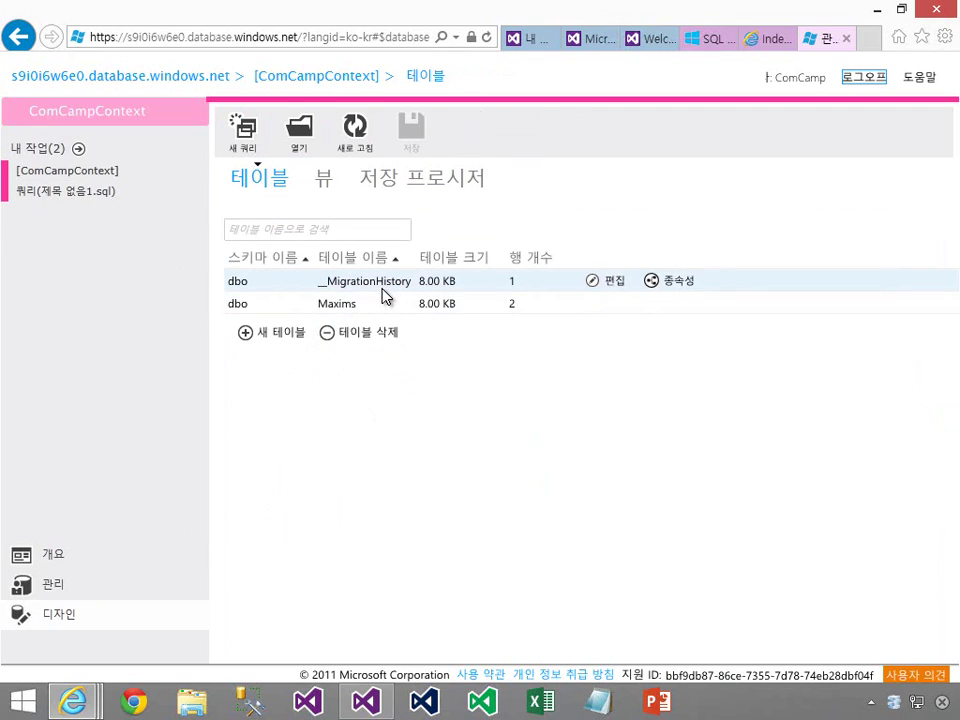
left_click(296, 308)
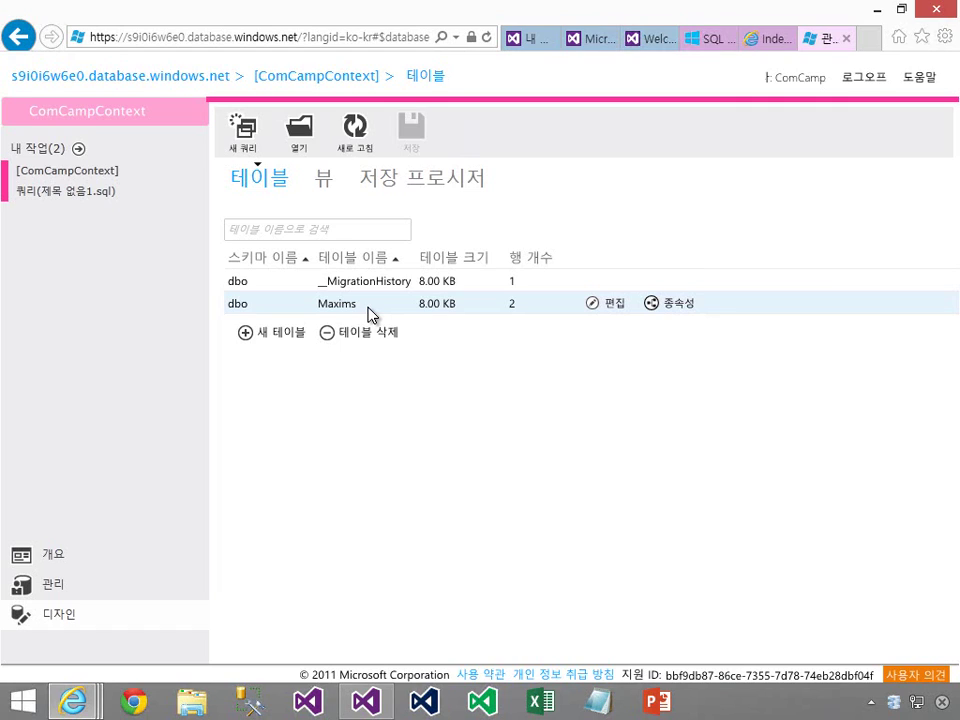
left_click(389, 331)
Step: In Web.config, highlight the ComCampContext connection name and its localdb data source
left_click(383, 702)
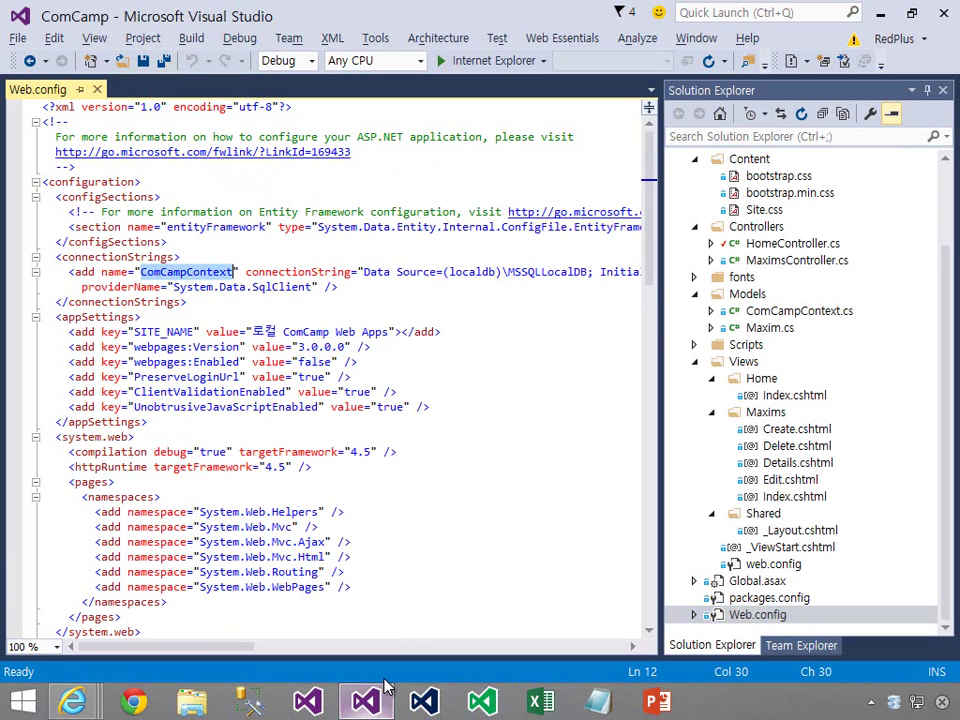
left_click(948, 237)
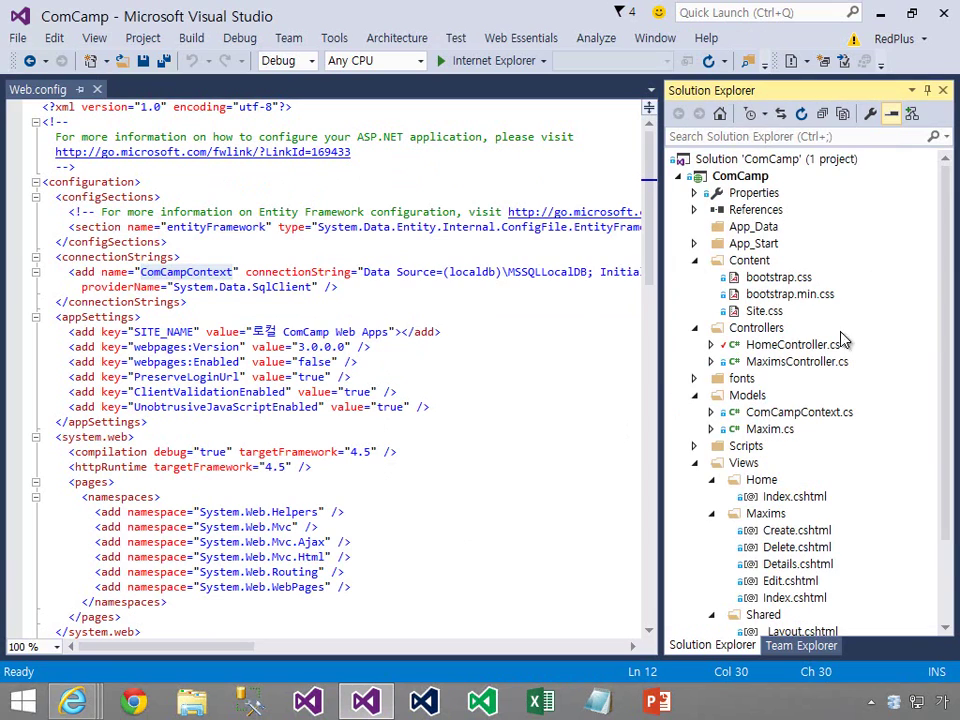
left_click(940, 594)
double_click(710, 618)
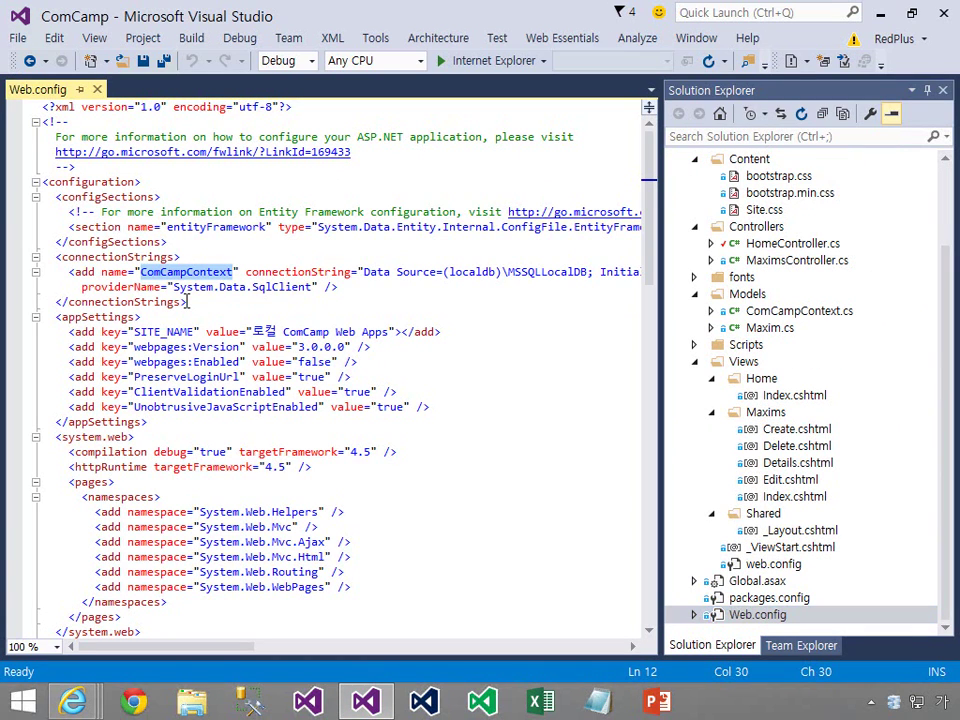
double_click(471, 271)
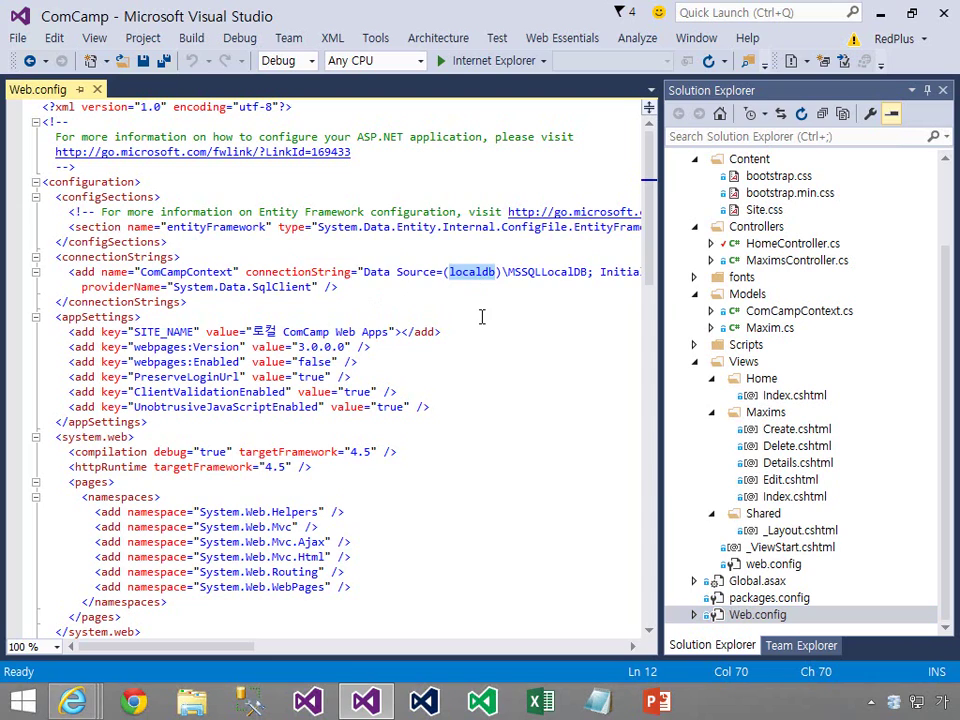
double_click(196, 271)
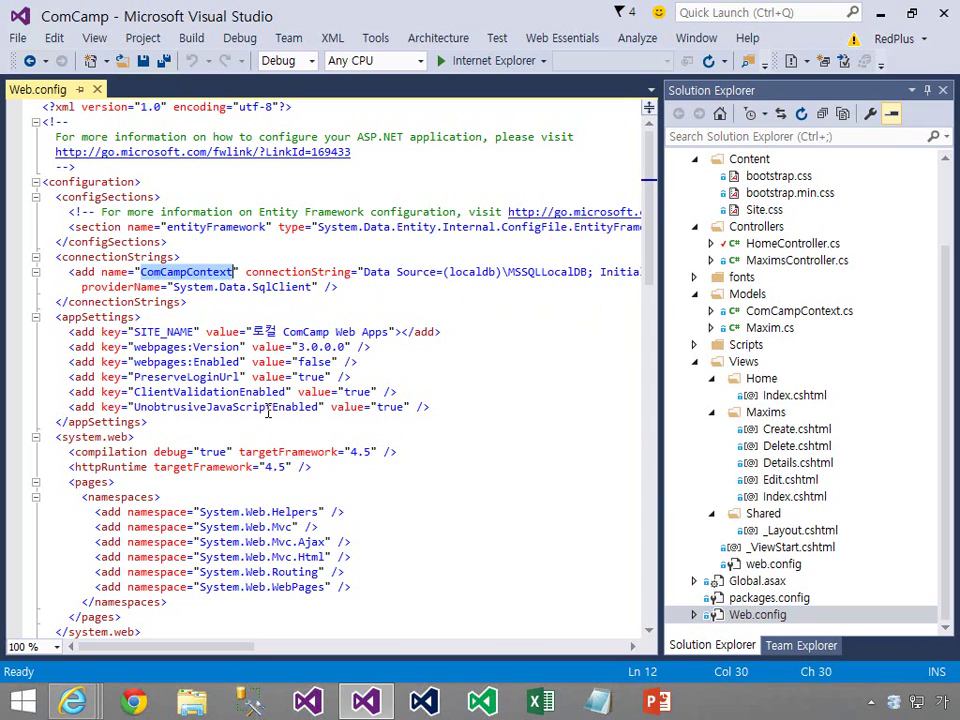
Step: Bring up the local ComCamp site, minimize it, then show the deployed site's Maxims list
left_click(90, 695)
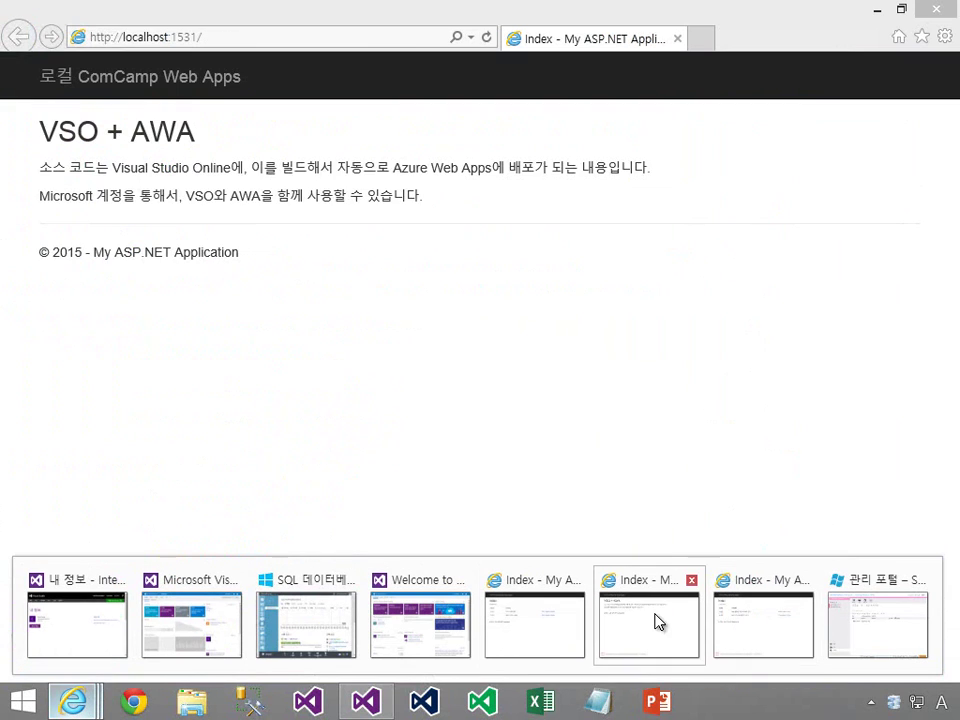
left_click(729, 624)
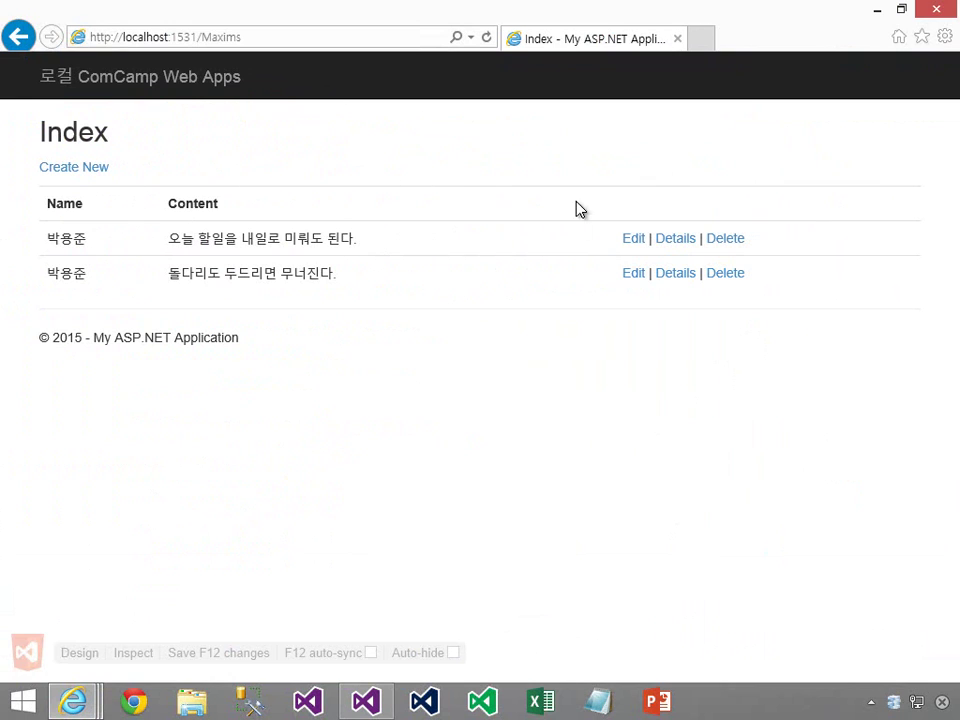
left_click(877, 9)
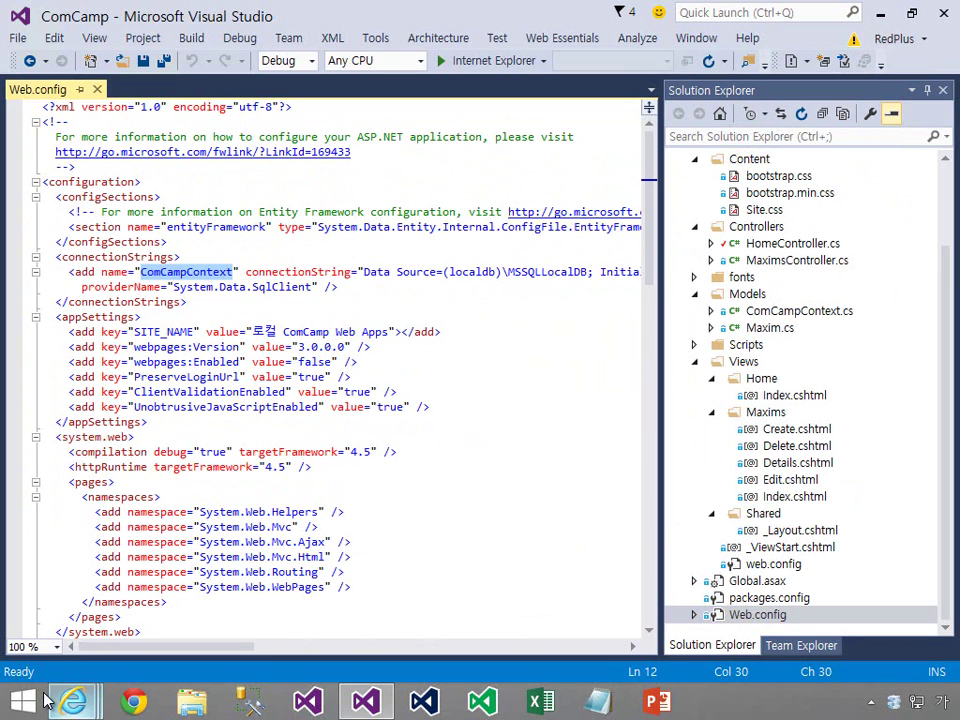
left_click(74, 701)
left_click(525, 621)
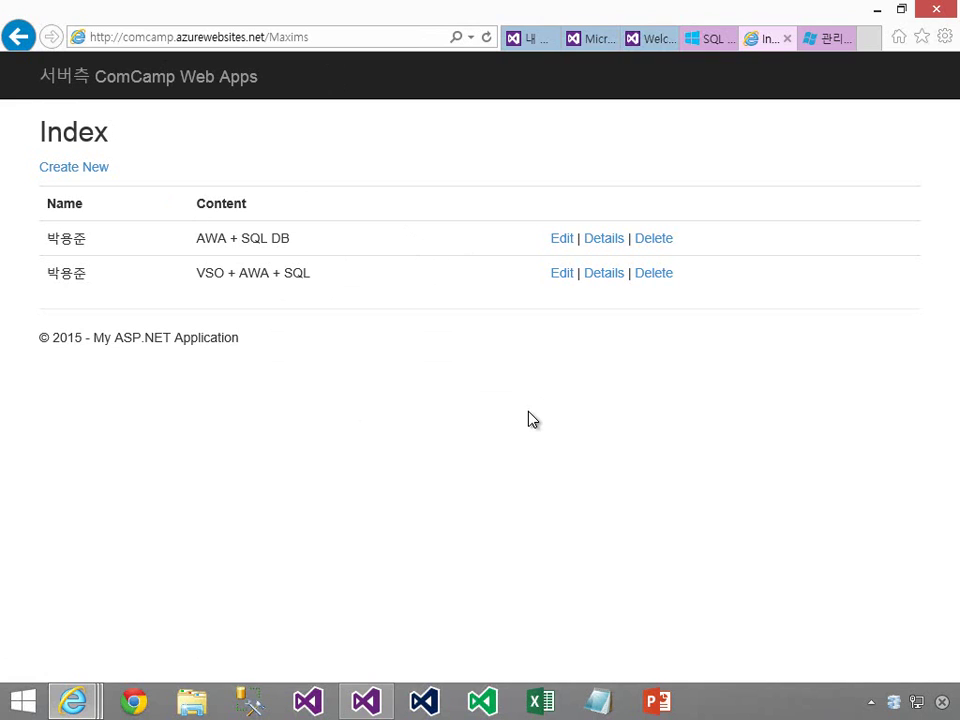
Step: List all Azure items, outlining the comcampkorea and comcamp web apps and the ComCampContext database
left_click(714, 39)
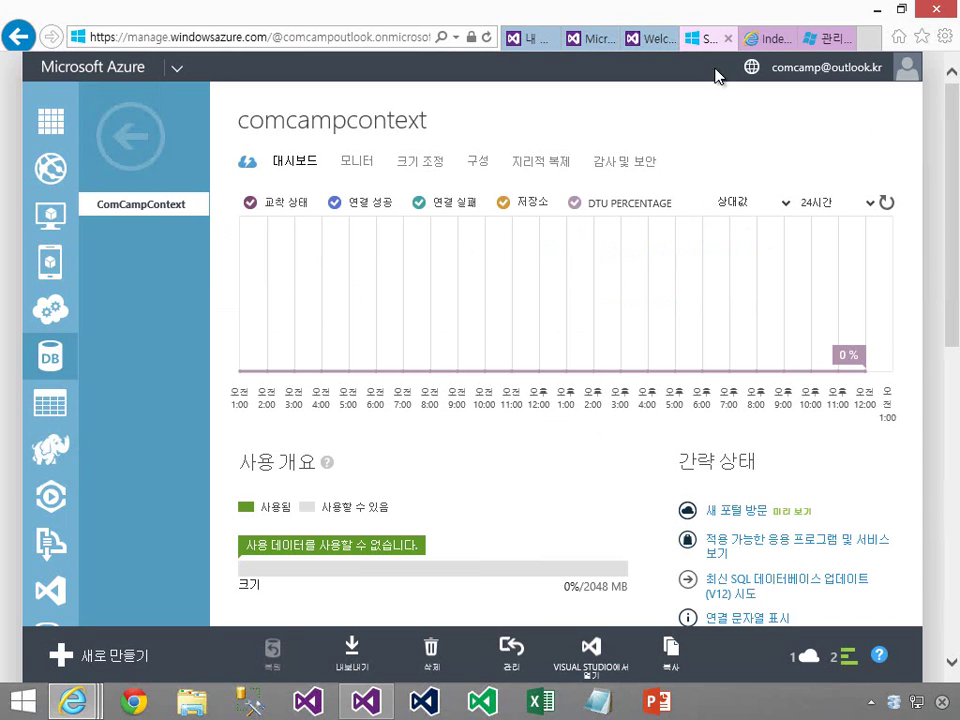
left_click(57, 131)
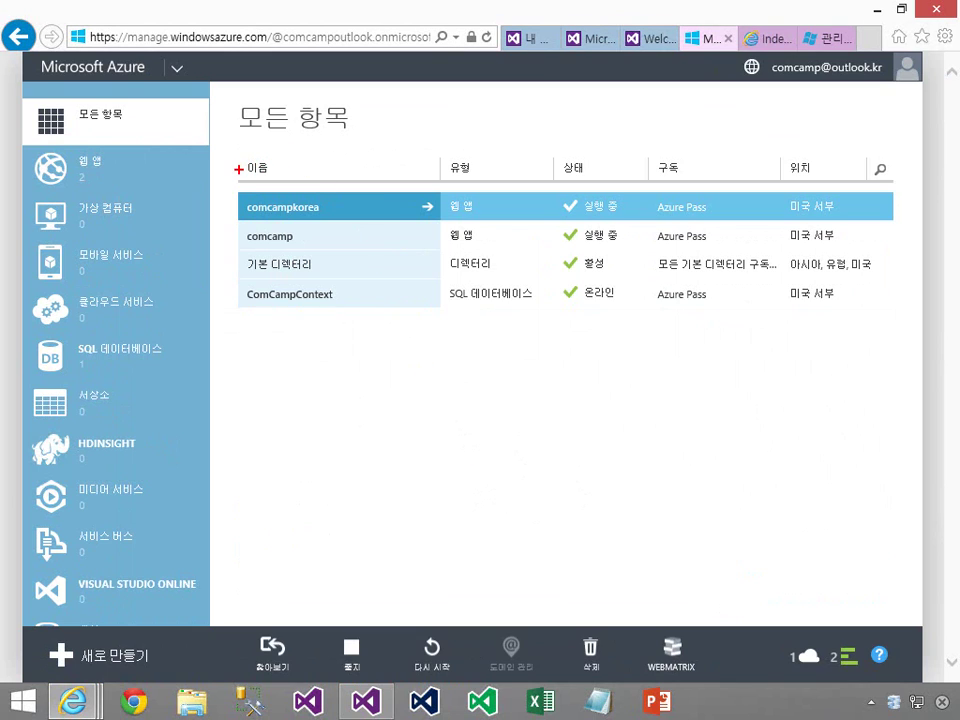
mouse_move(238, 169)
left_mouse_down()
mouse_move(388, 242)
mouse_move(868, 242)
mouse_move(897, 254)
left_mouse_up()
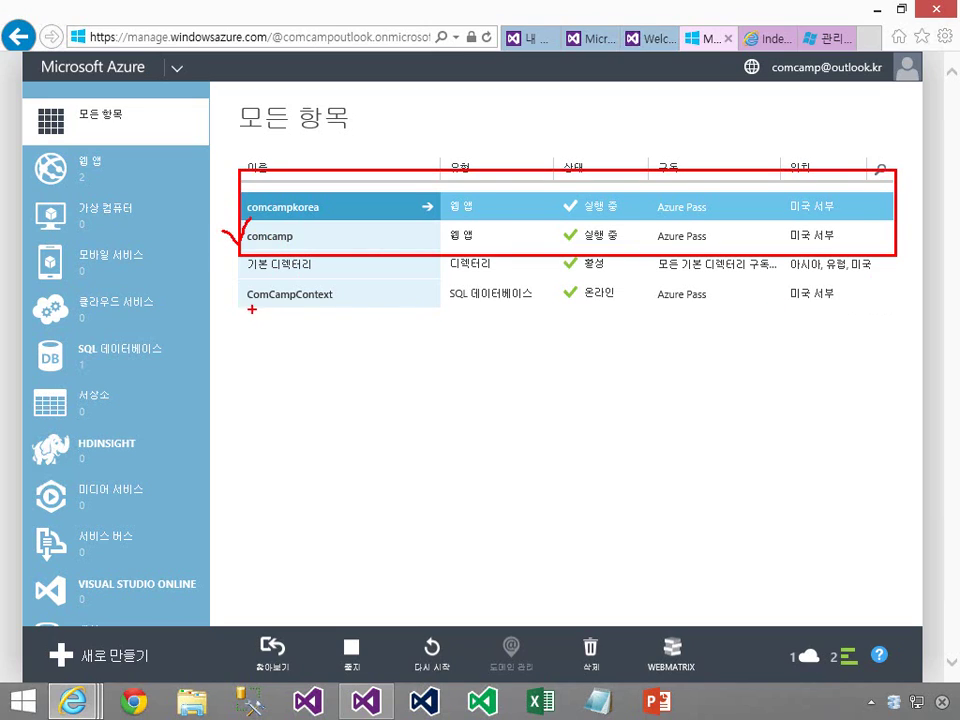
mouse_move(237, 279)
left_mouse_down()
mouse_move(279, 318)
mouse_move(884, 313)
left_mouse_up()
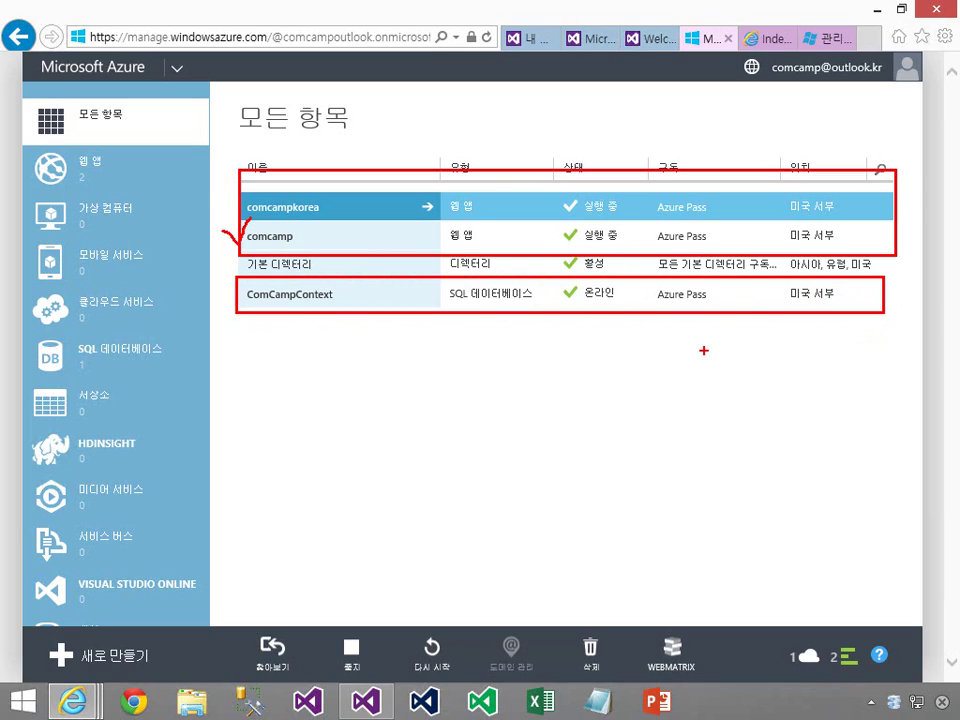
key("Escape")
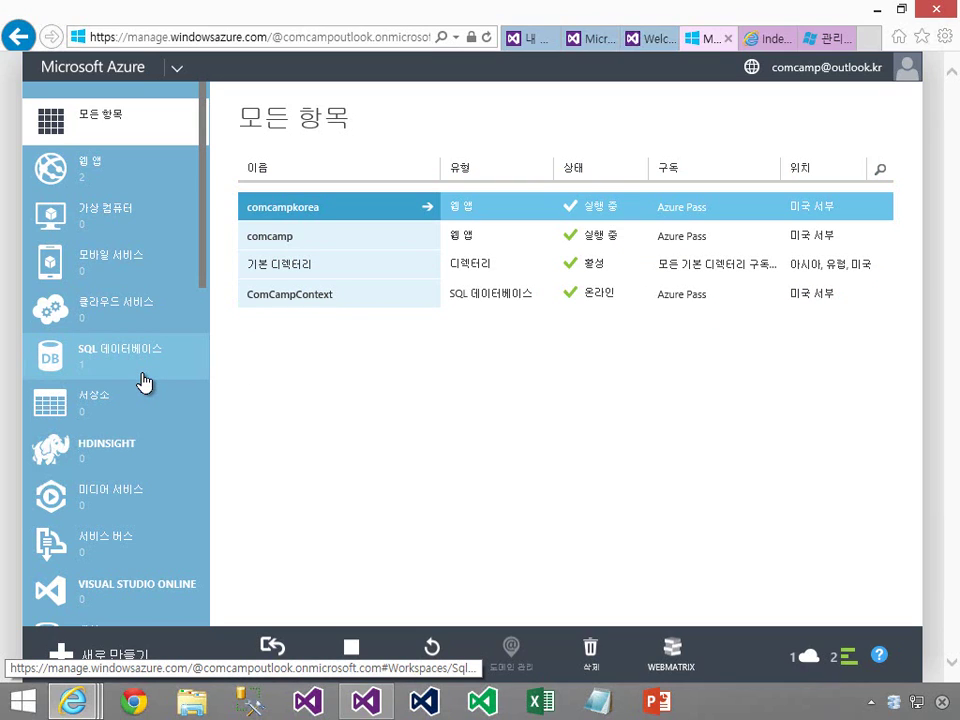
Step: Open the comcamp web app's linked resources, then its configuration page down to Connection Strings
left_click(130, 181)
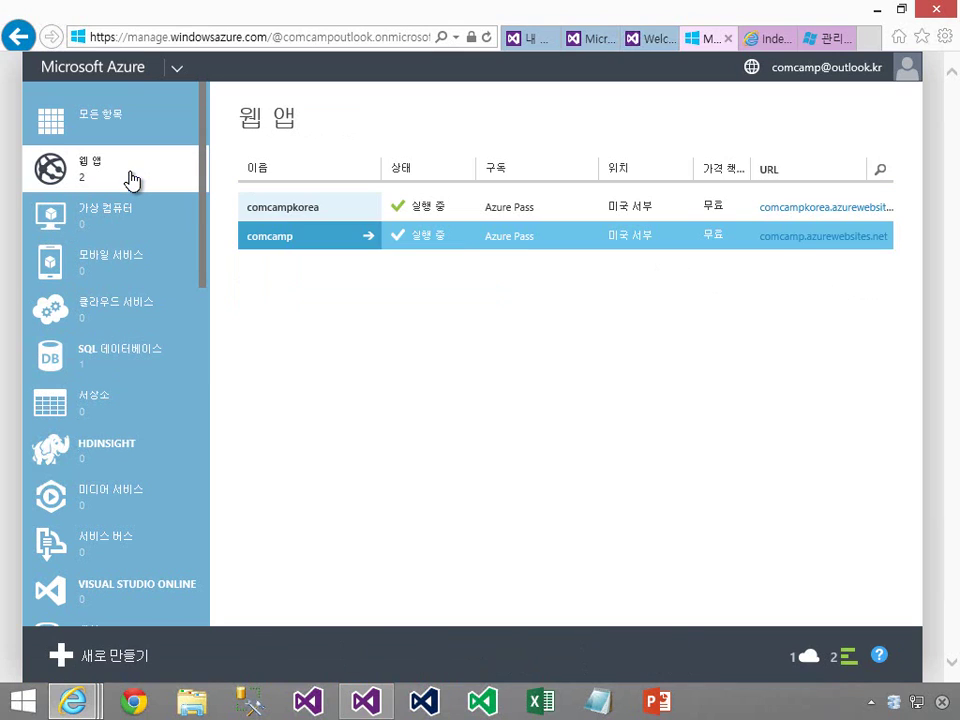
left_click(318, 240)
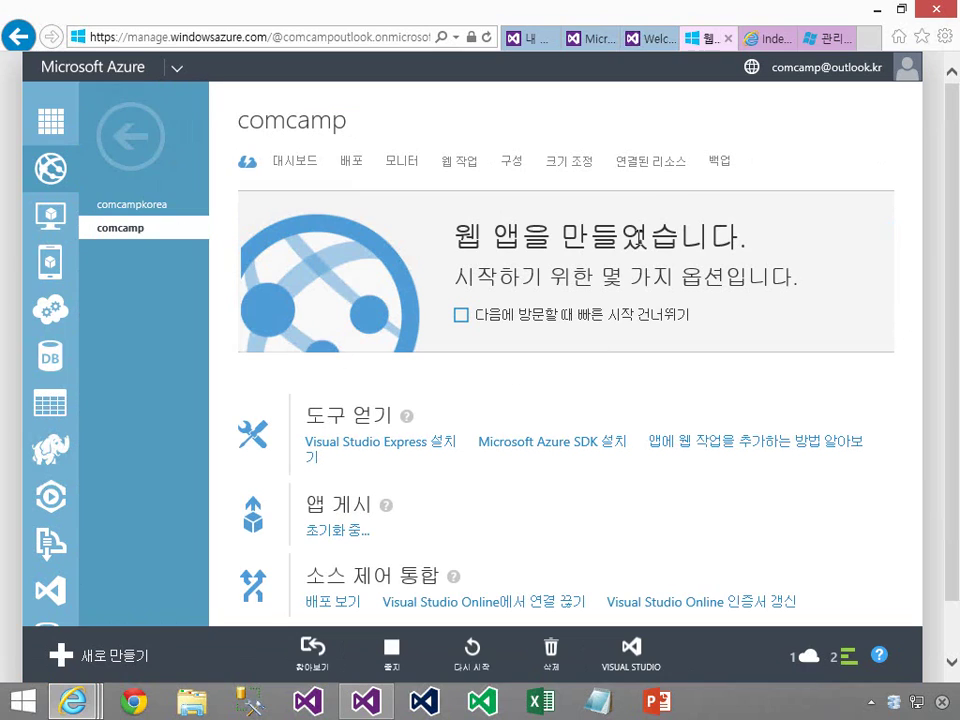
left_click(668, 176)
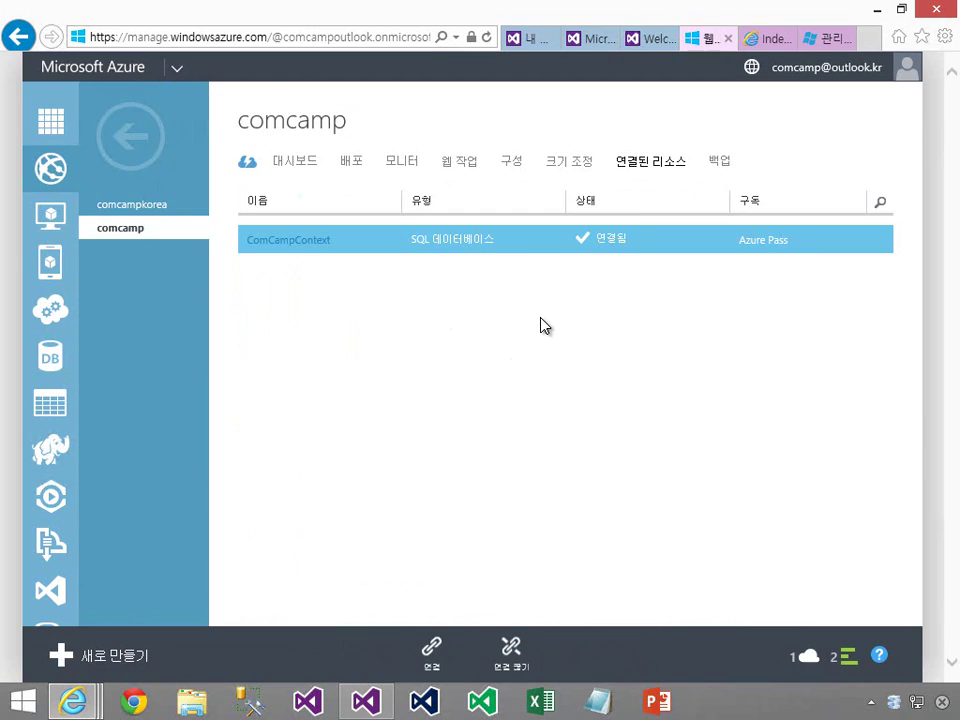
left_click(511, 163)
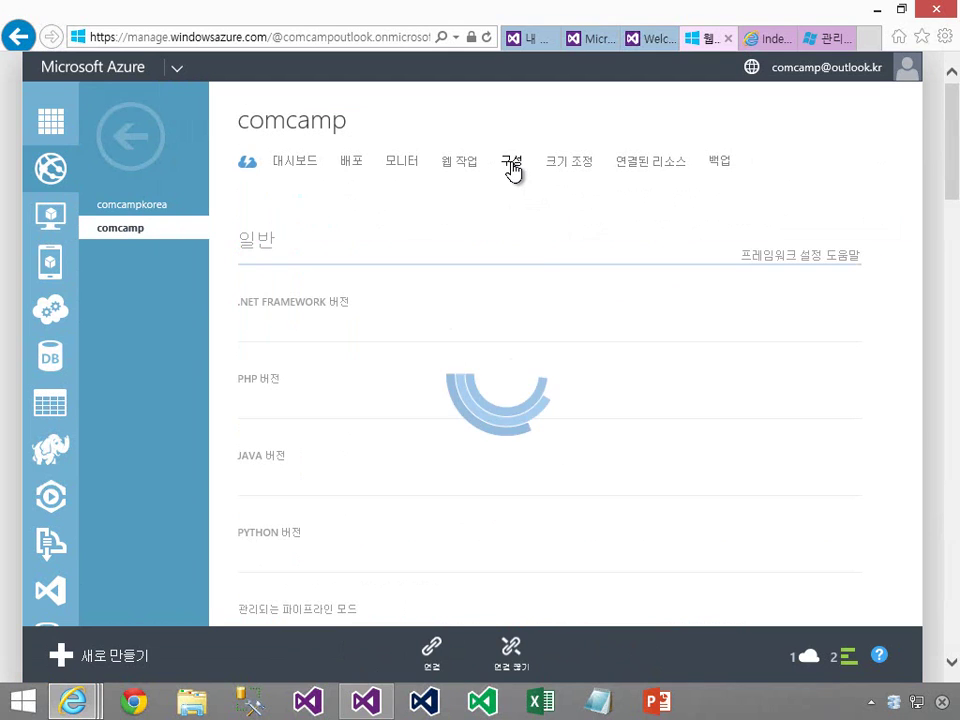
scroll(660, 388, "down", 10)
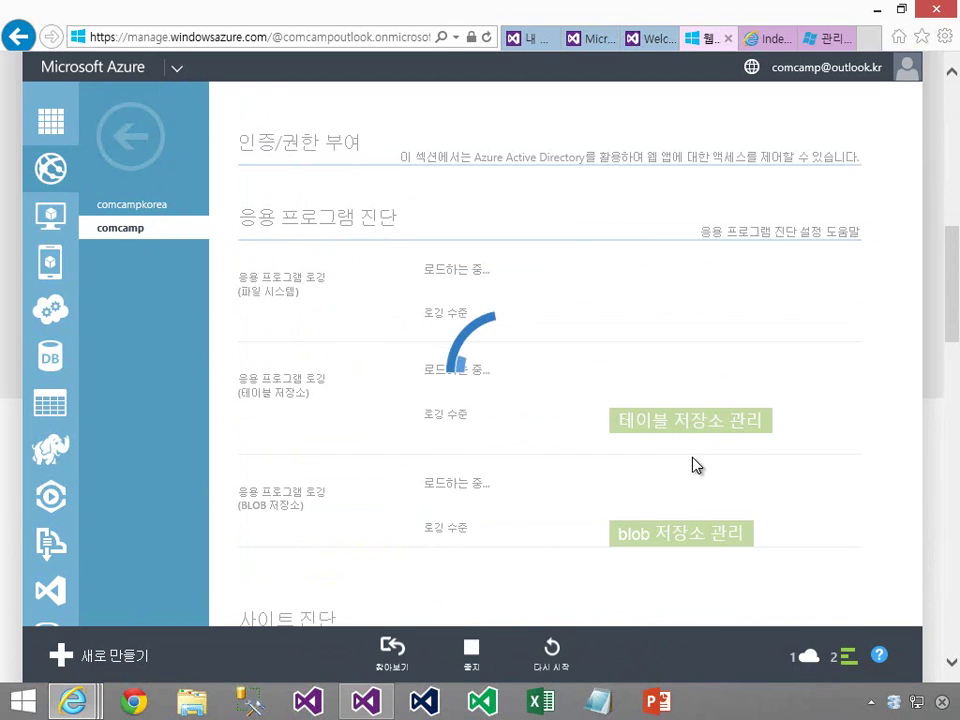
scroll(697, 470, "down", 10)
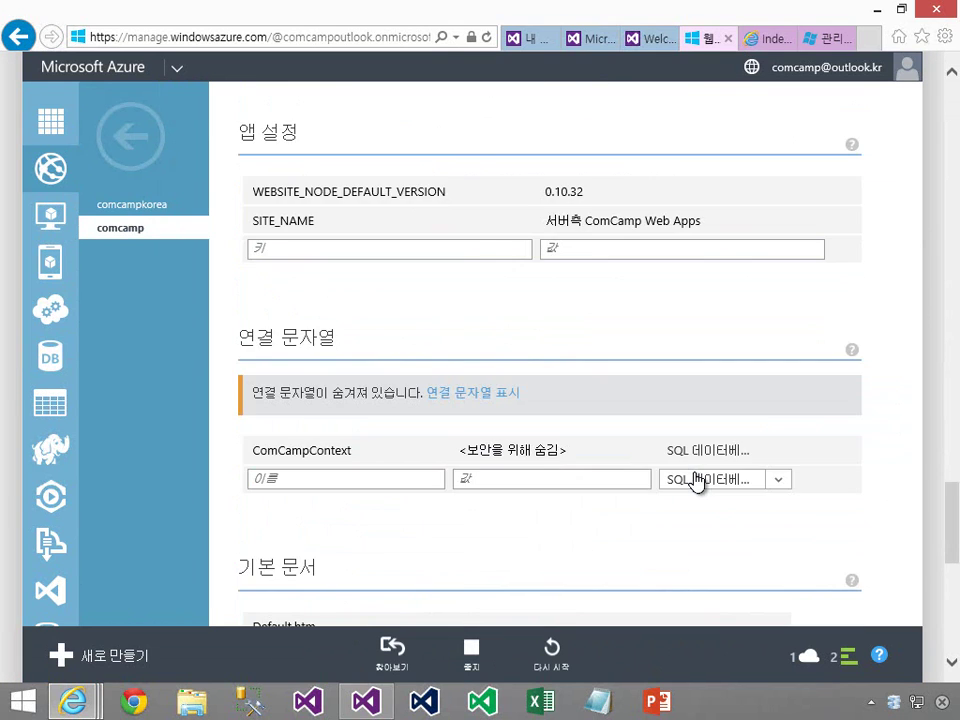
Step: Inspect the ComCampContext connection string and keep its type as SQL Database
left_click(313, 452)
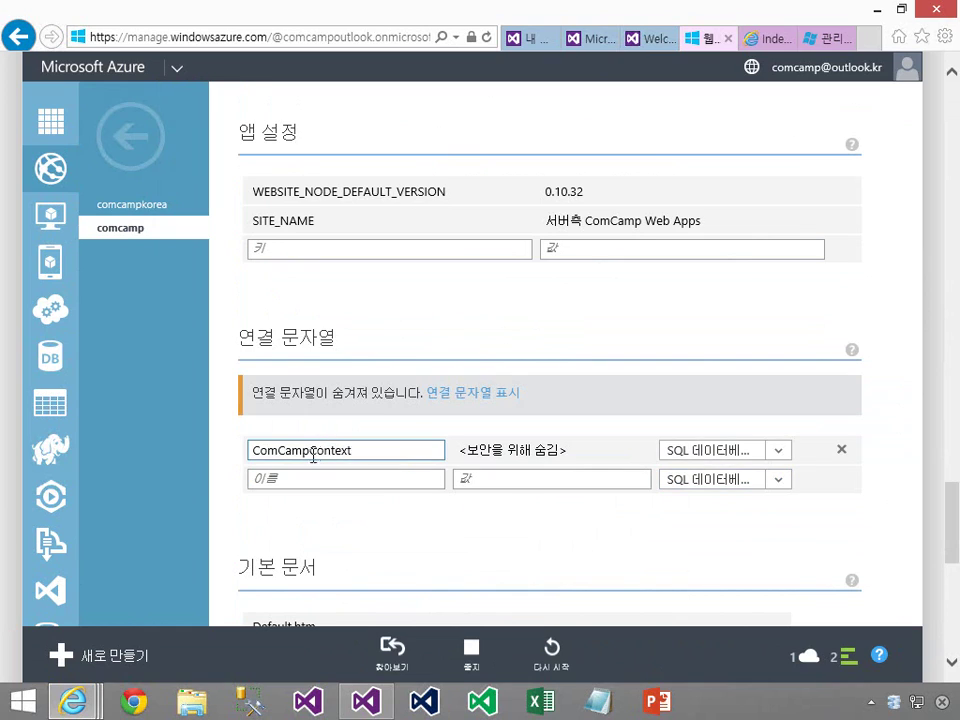
left_click(375, 449)
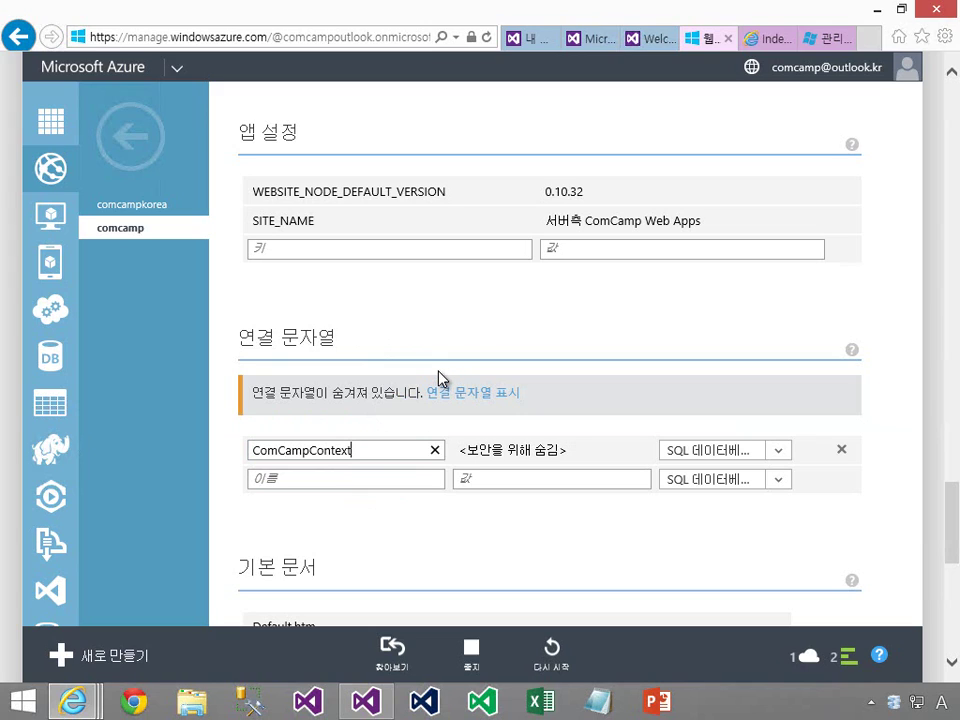
left_click(778, 452)
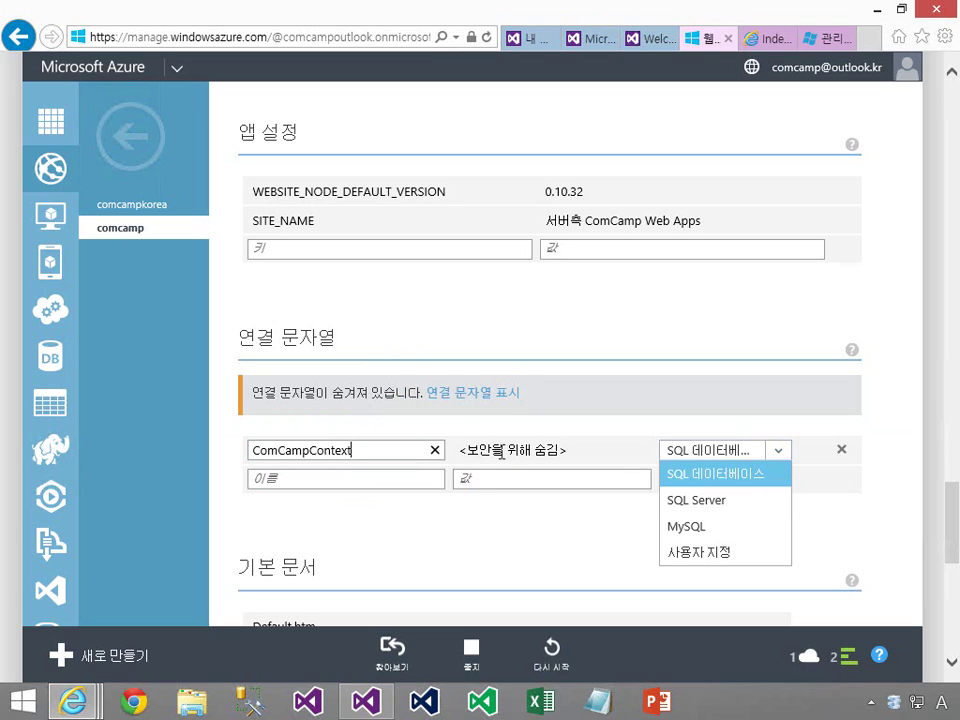
left_click(417, 481)
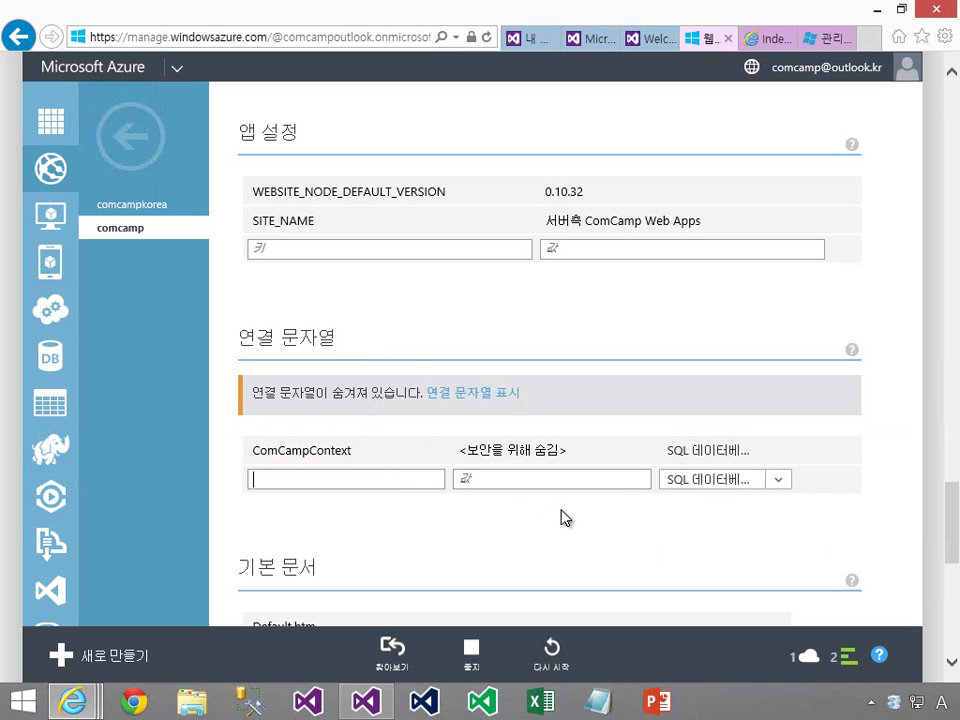
mouse_move(510, 461)
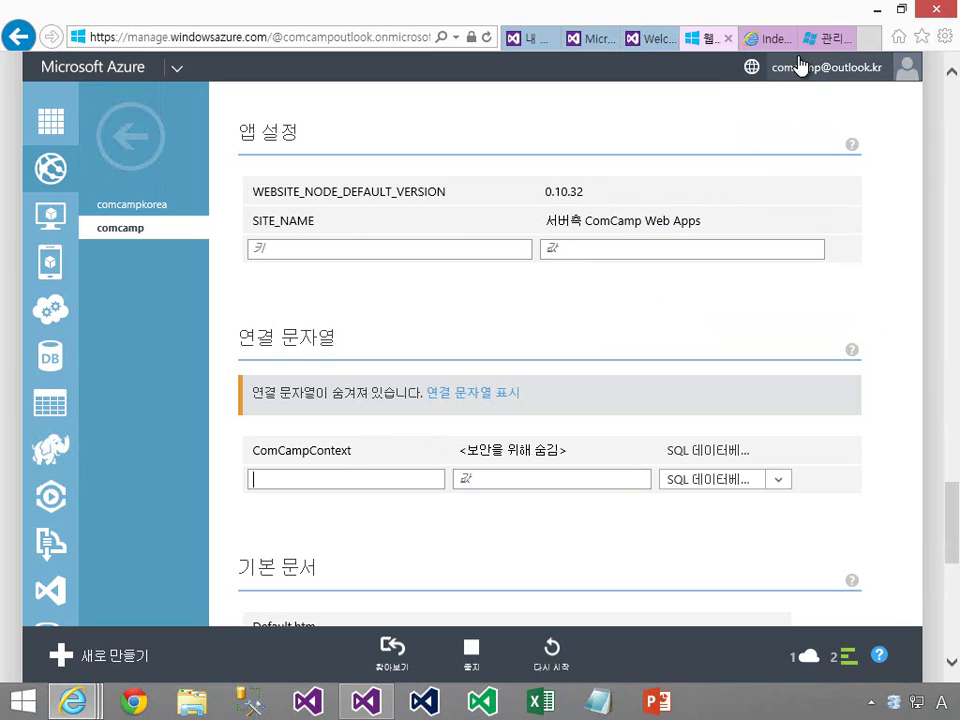
Step: Remove 'Maxims' from the deployed site's URL to load its home page, highlighting the word AWA
left_click(765, 38)
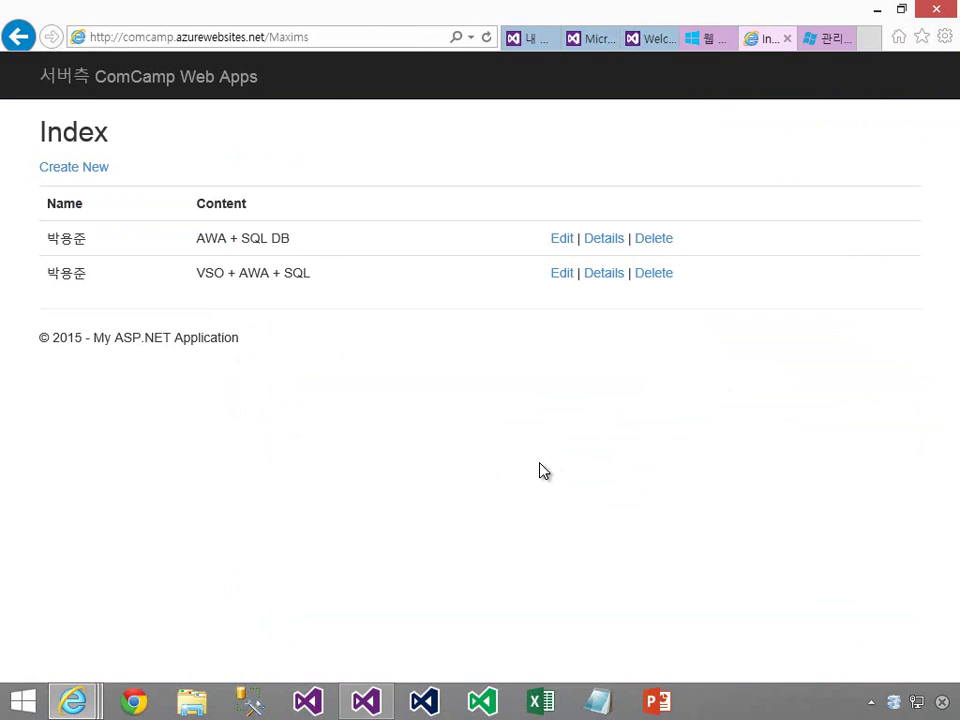
double_click(292, 37)
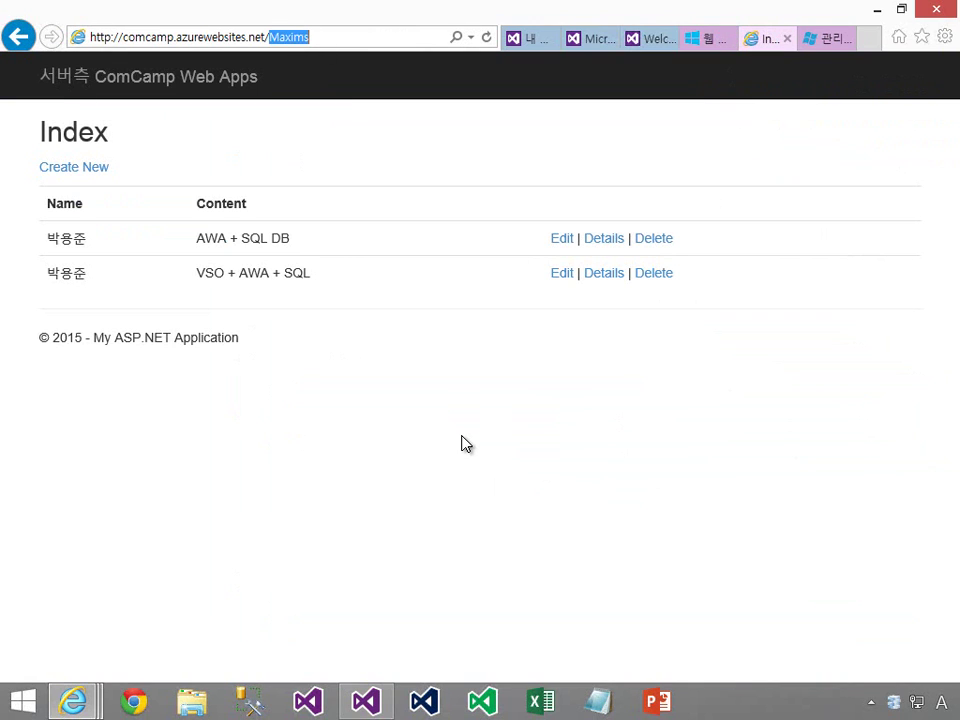
key("BackSpace")
key("Return")
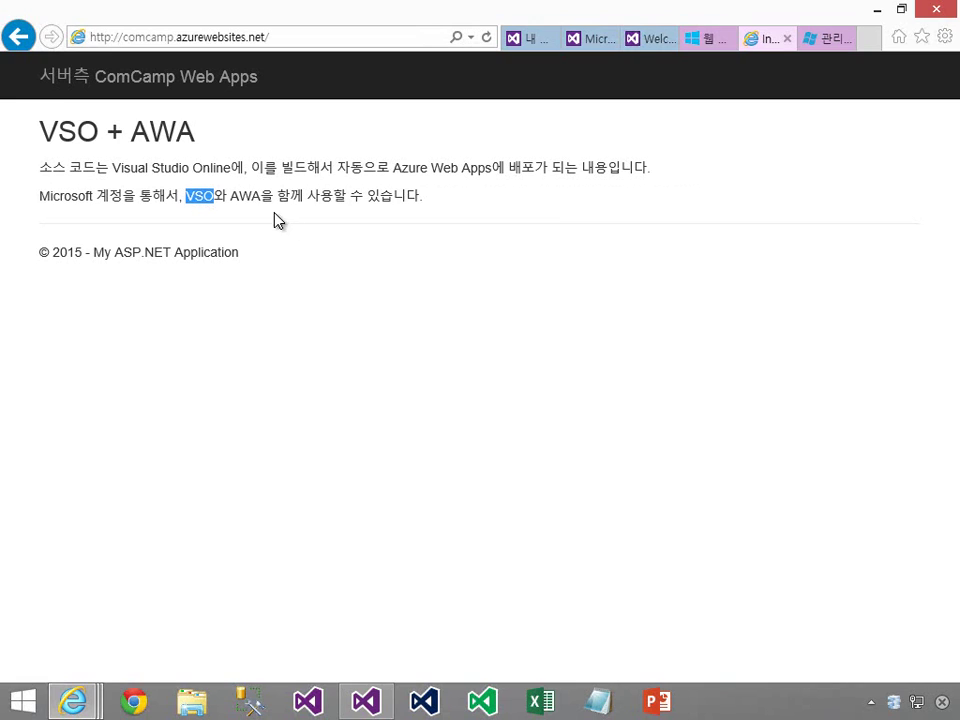
double_click(247, 197)
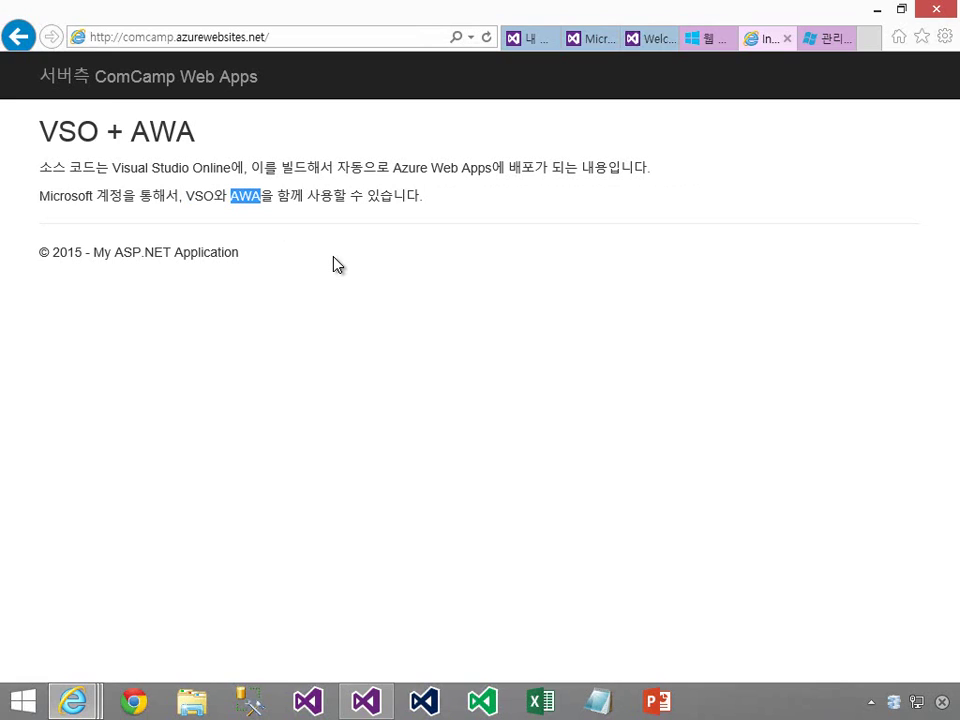
double_click(255, 204)
Step: Append 'Maxims' to the URL and reload to show both saved maxims
left_click(300, 36)
left_click(321, 36)
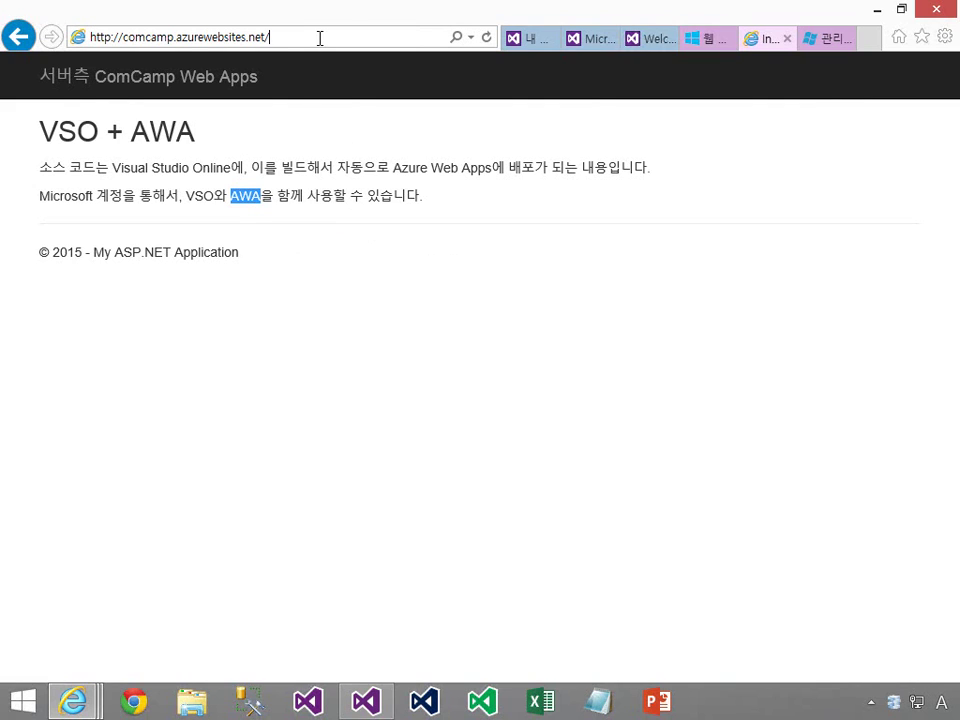
type("Maxims")
key("Return")
left_click(487, 38)
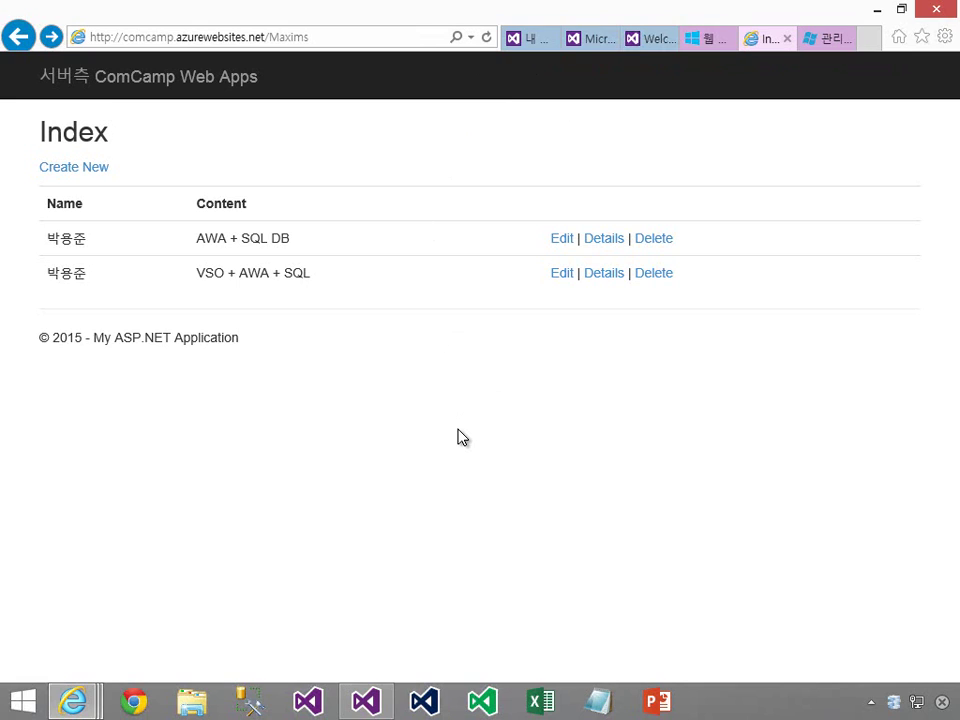
Step: Switch back to the Azure portal, scroll to the top, and return to the all-resources list
left_click(706, 39)
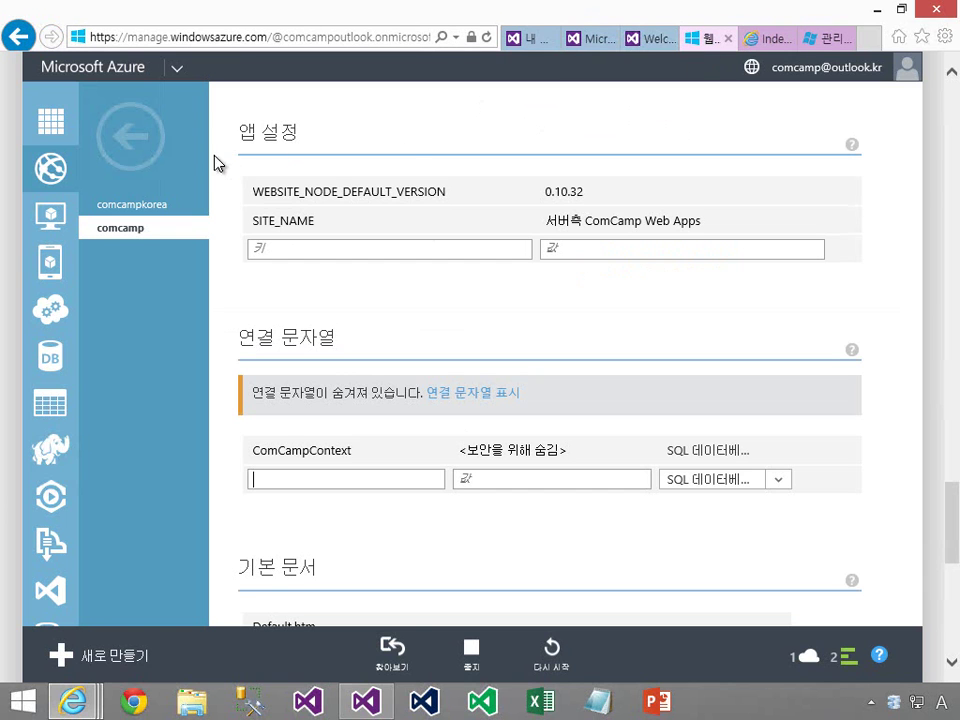
scroll(454, 330, "down", 15)
scroll(551, 321, "up", 7)
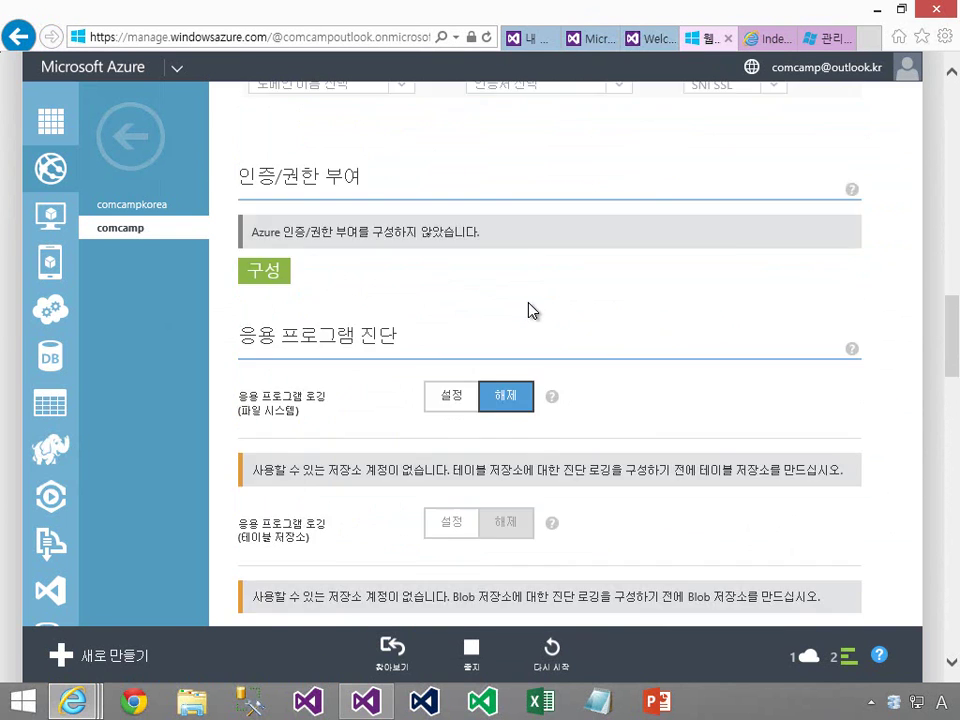
scroll(536, 322, "up", 10)
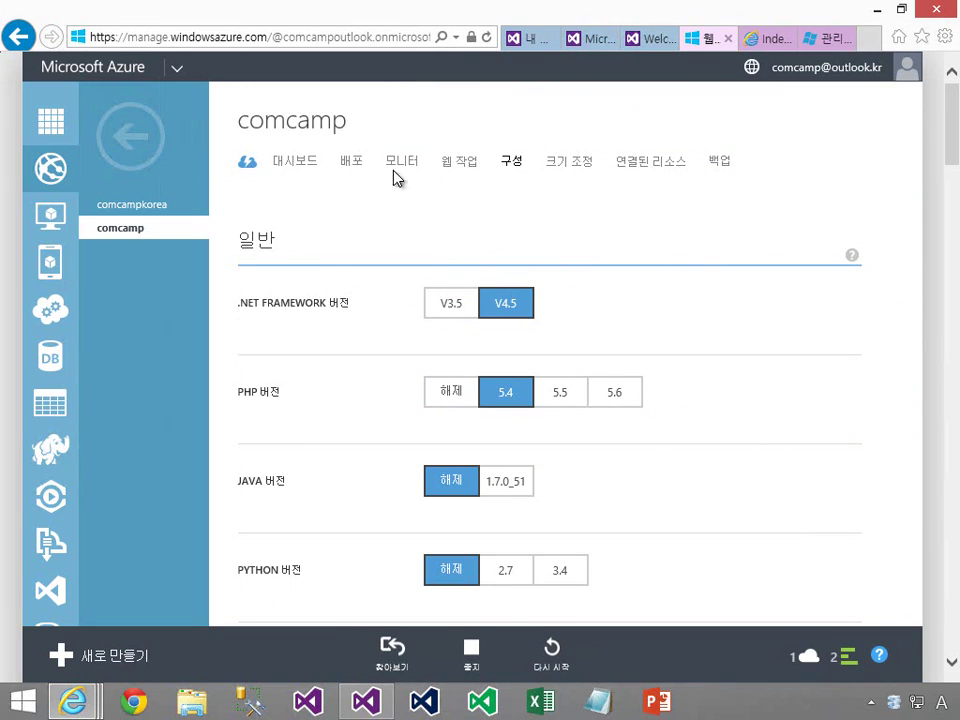
left_click(80, 70)
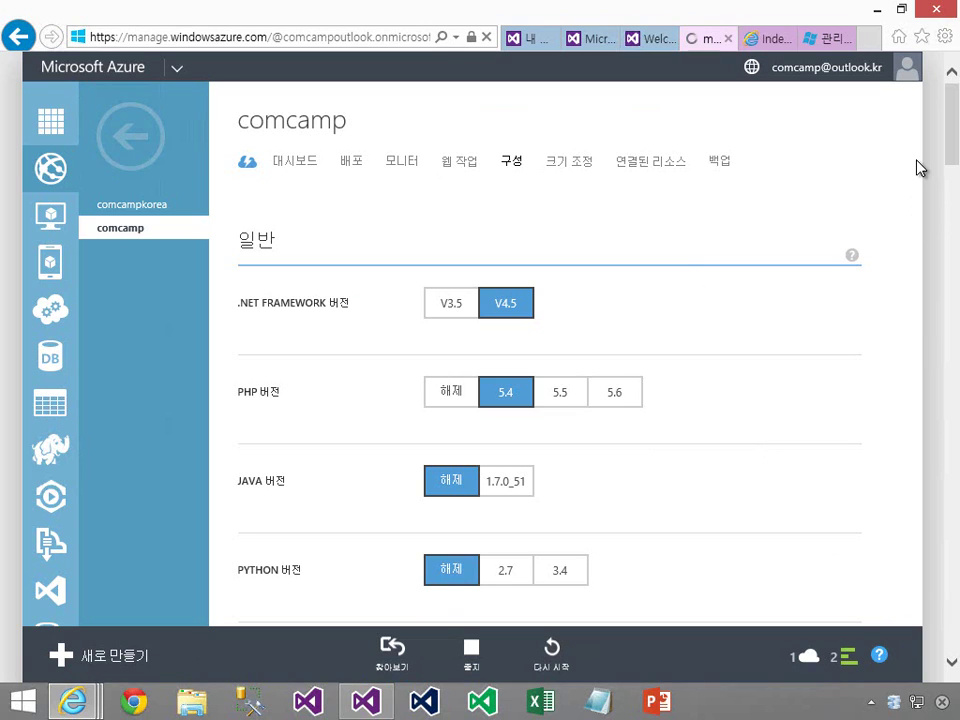